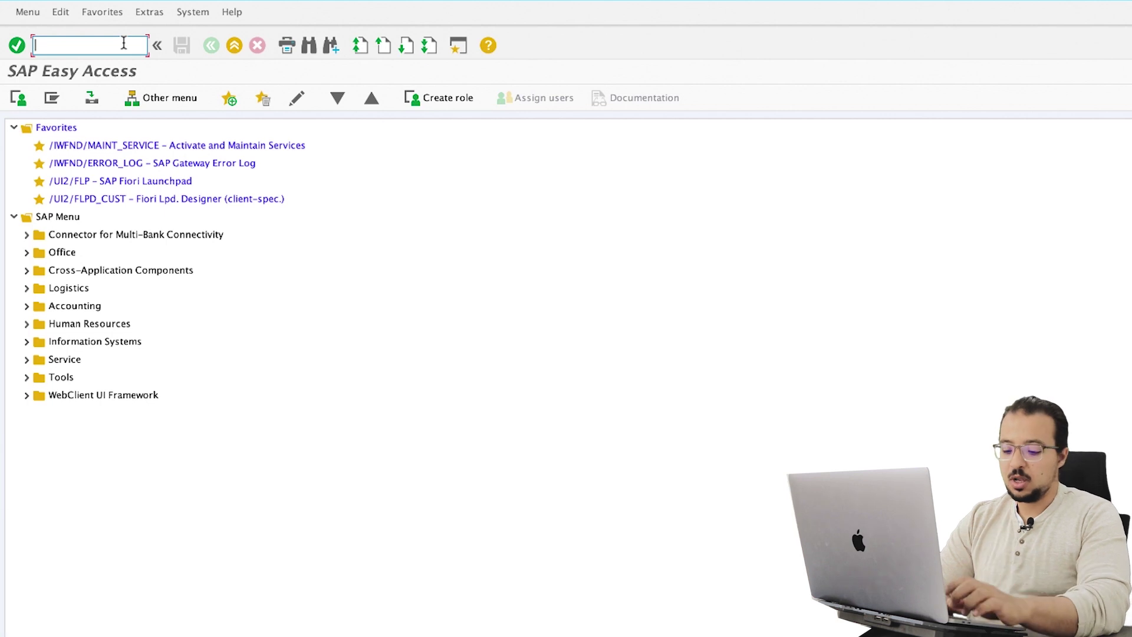
# - Start a new sales order of type OR in VA01
pyautogui.write('VA01')
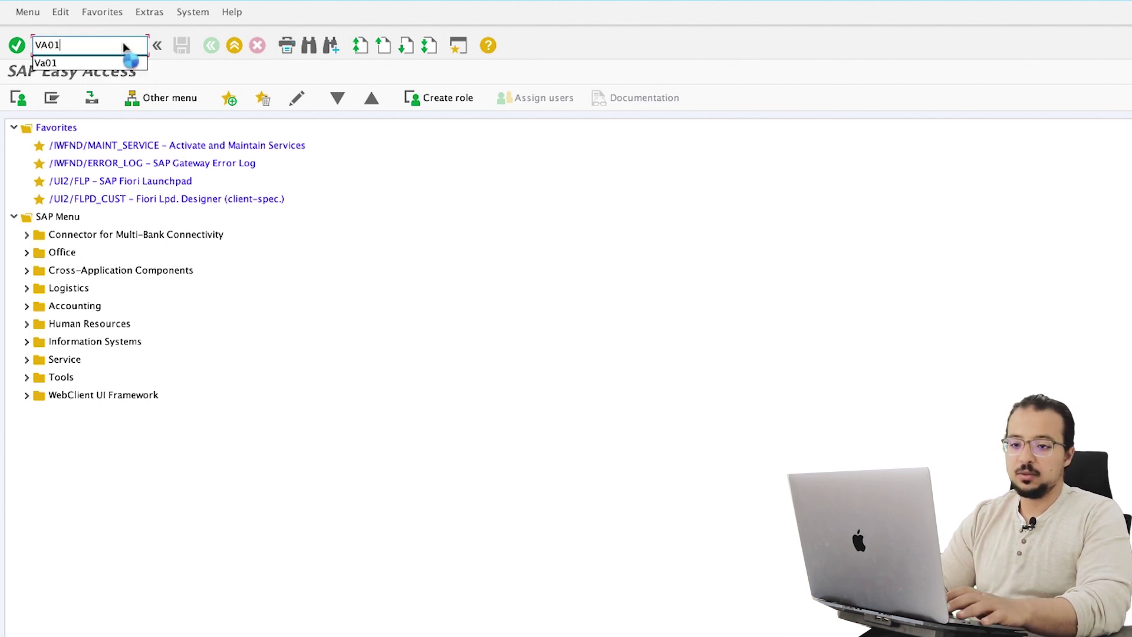
pyautogui.press('Return')
pyautogui.write('OR')
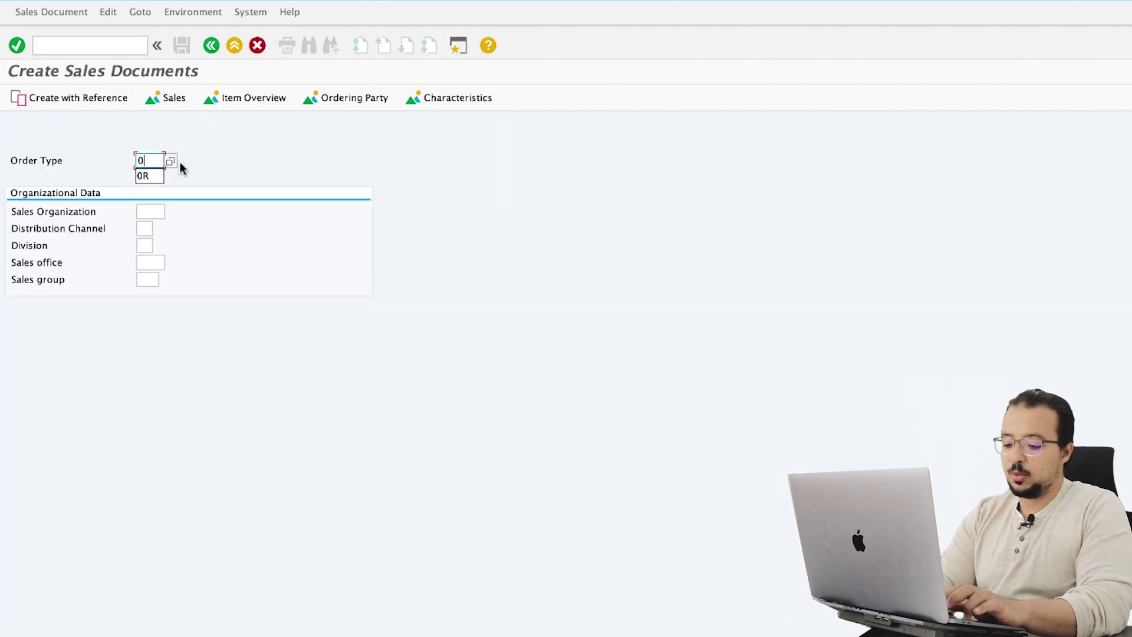
pyautogui.click(144, 211)
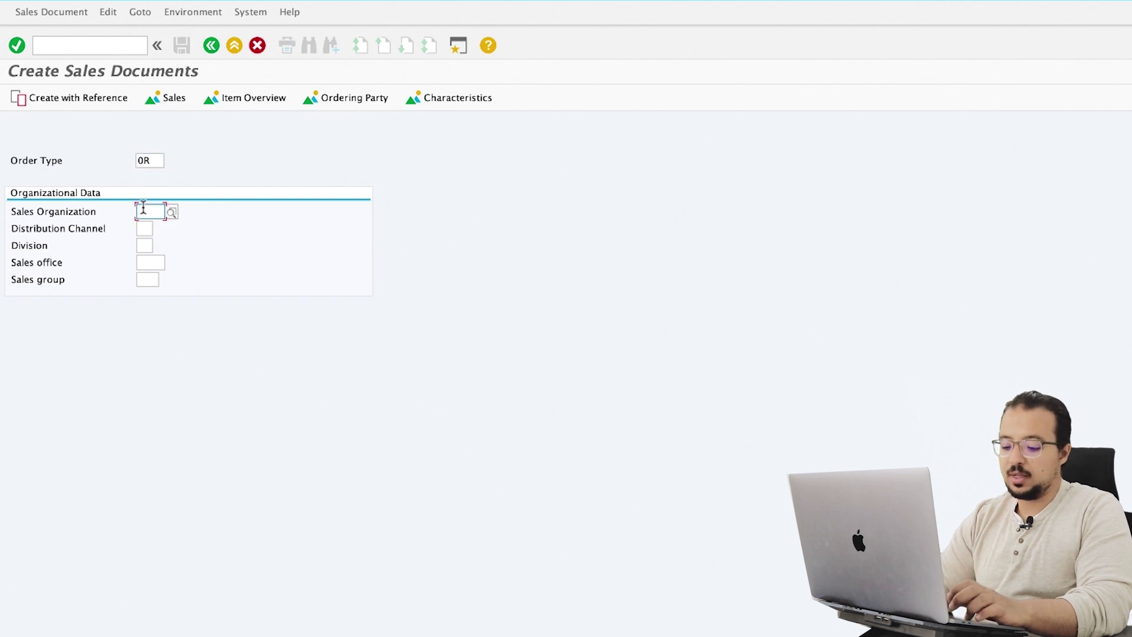
pyautogui.press('Return')
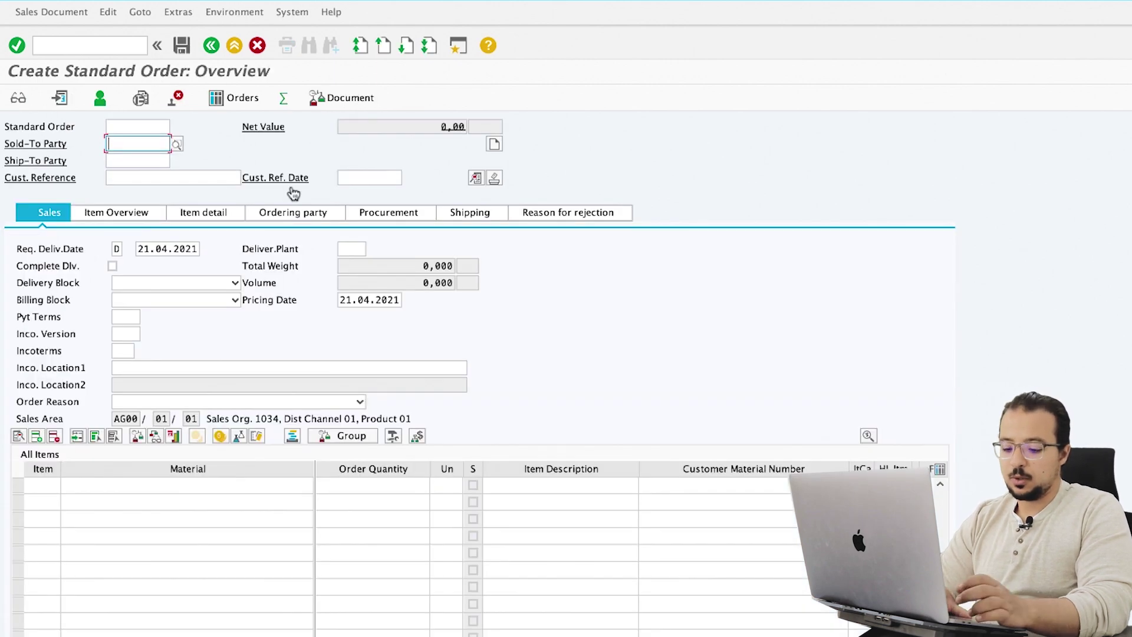
# - Enter sold-to AG01, customer reference PO9999, and item 10 with 50 pieces of material 506
pyautogui.write('AG01')
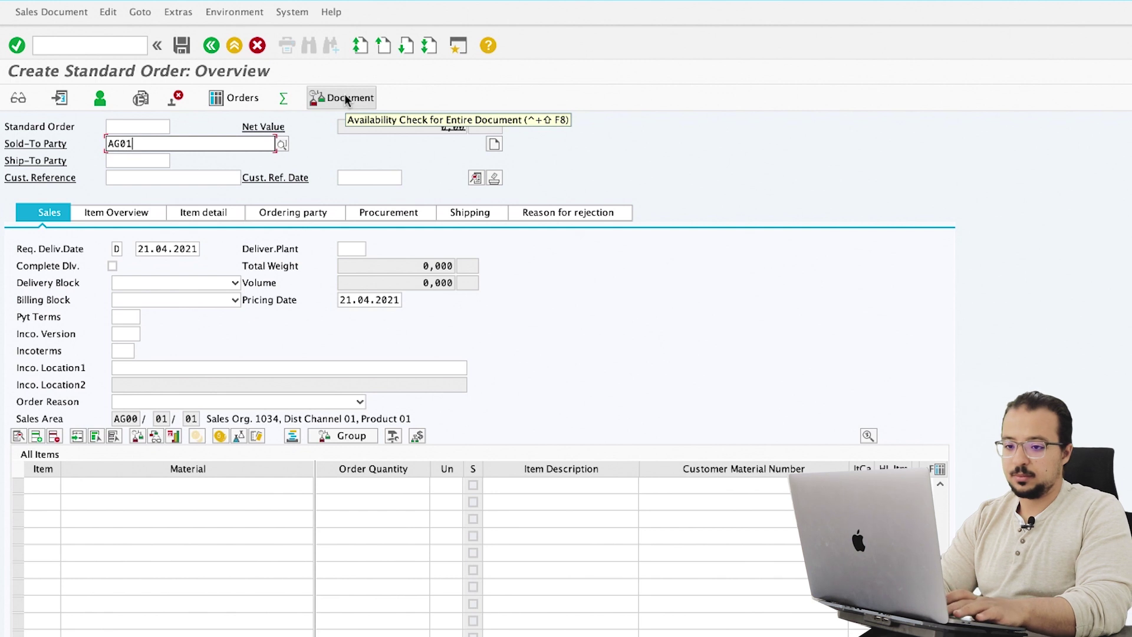
pyautogui.press('Return')
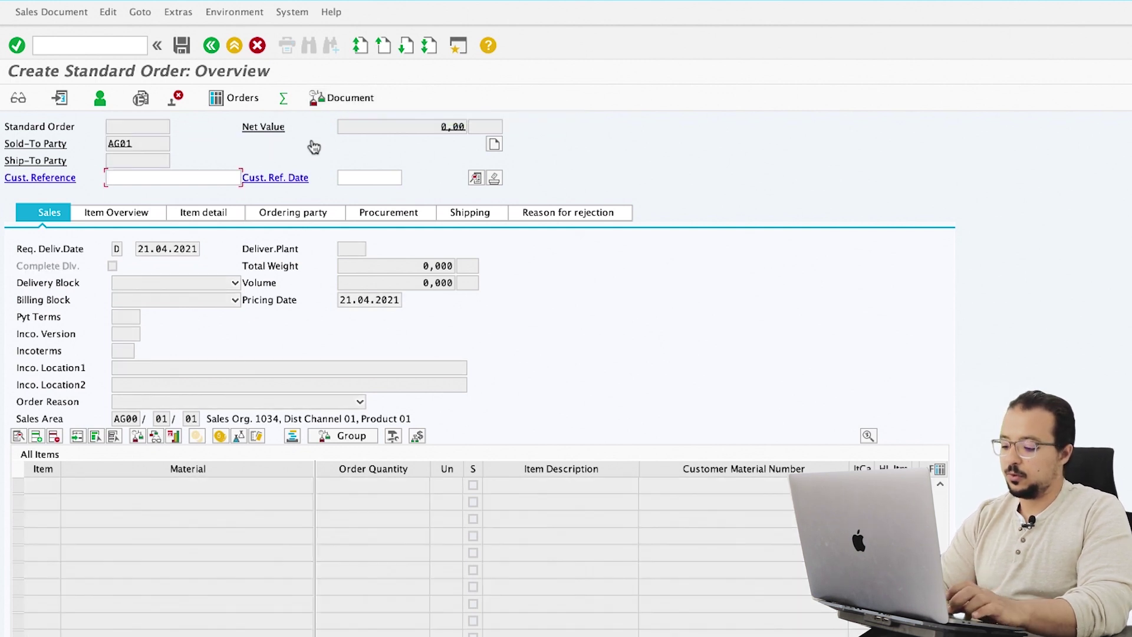
pyautogui.write('PO9999')
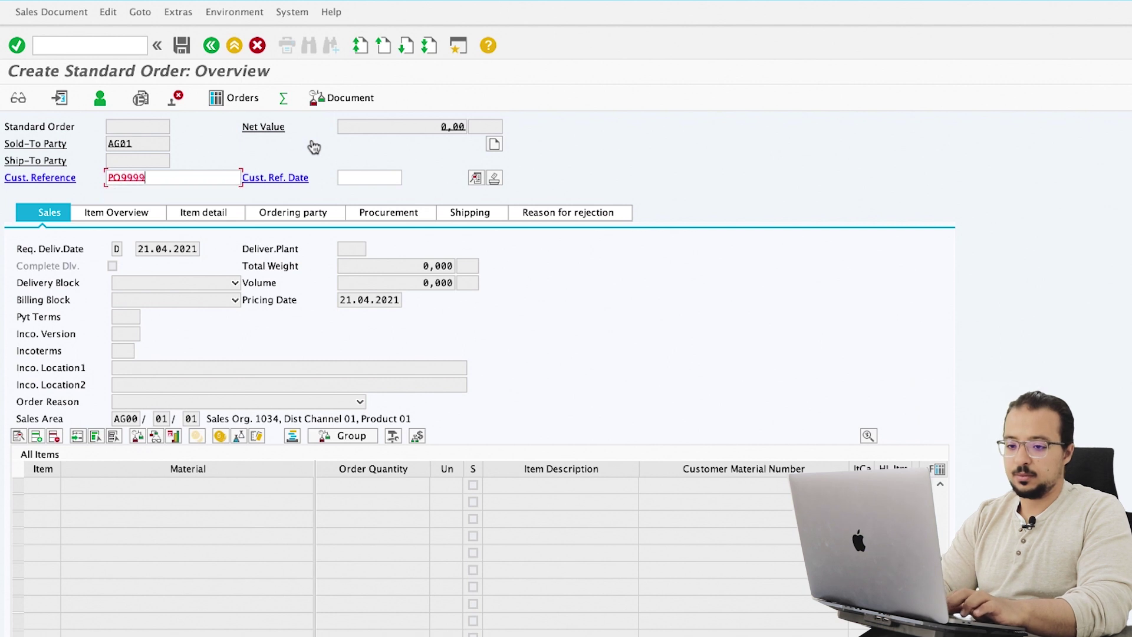
pyautogui.press('Return')
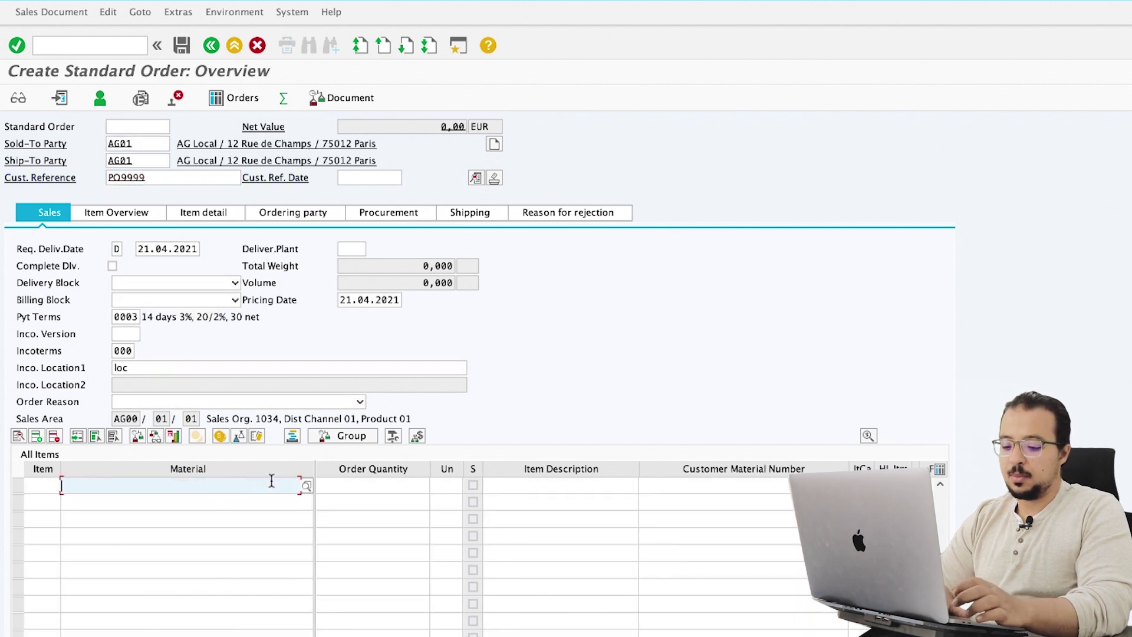
pyautogui.write('506')
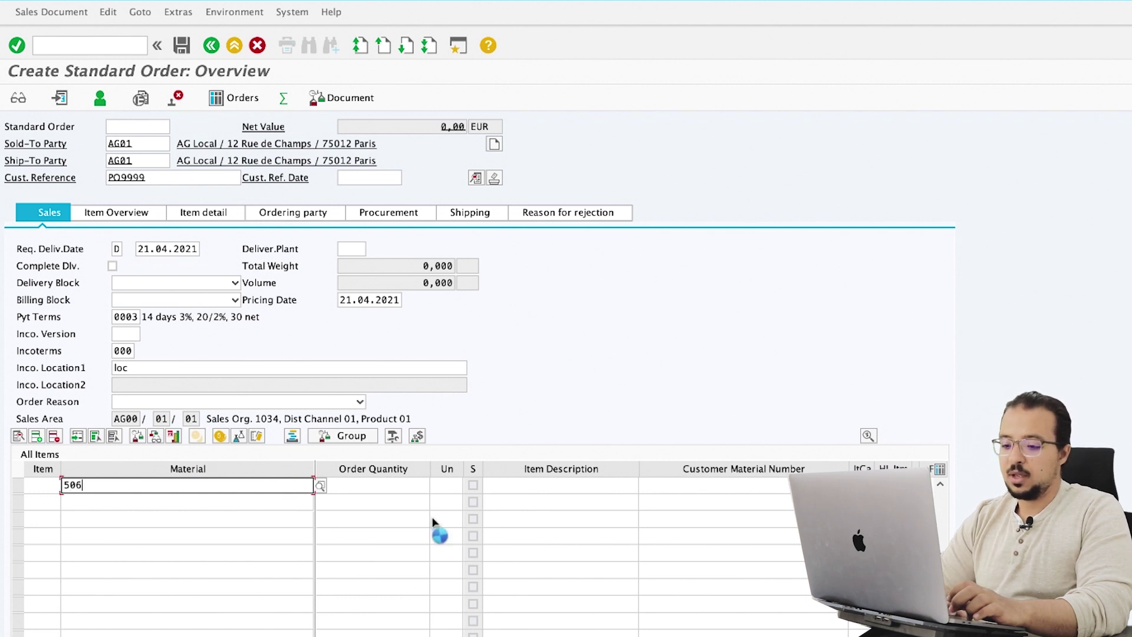
pyautogui.click(410, 484)
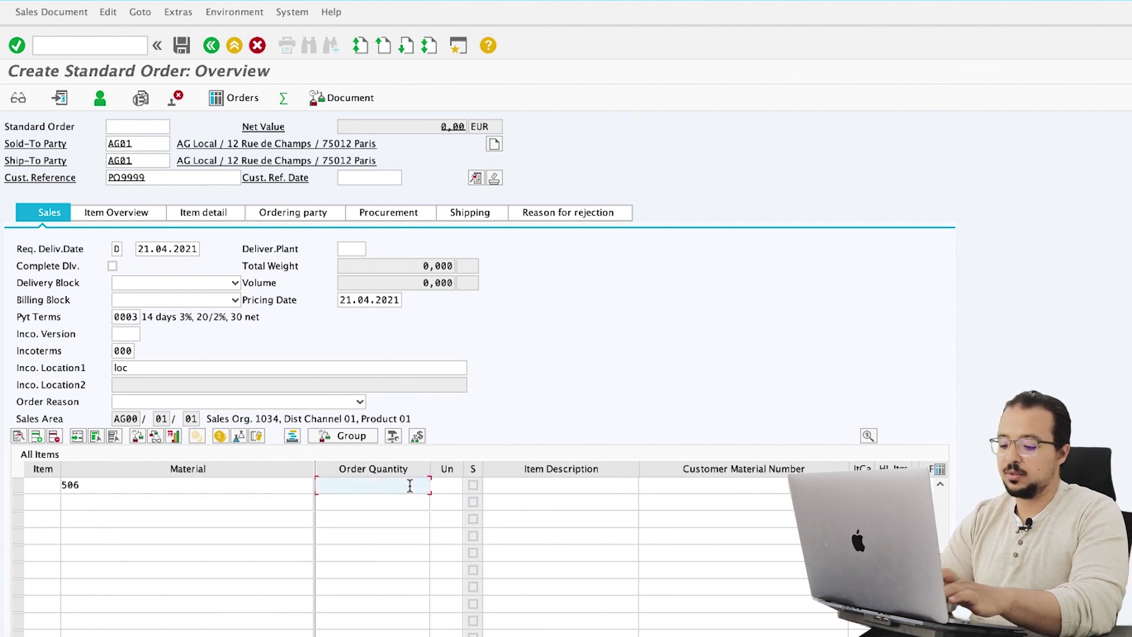
pyautogui.write('50')
pyautogui.press('Return')
pyautogui.click(27, 486)
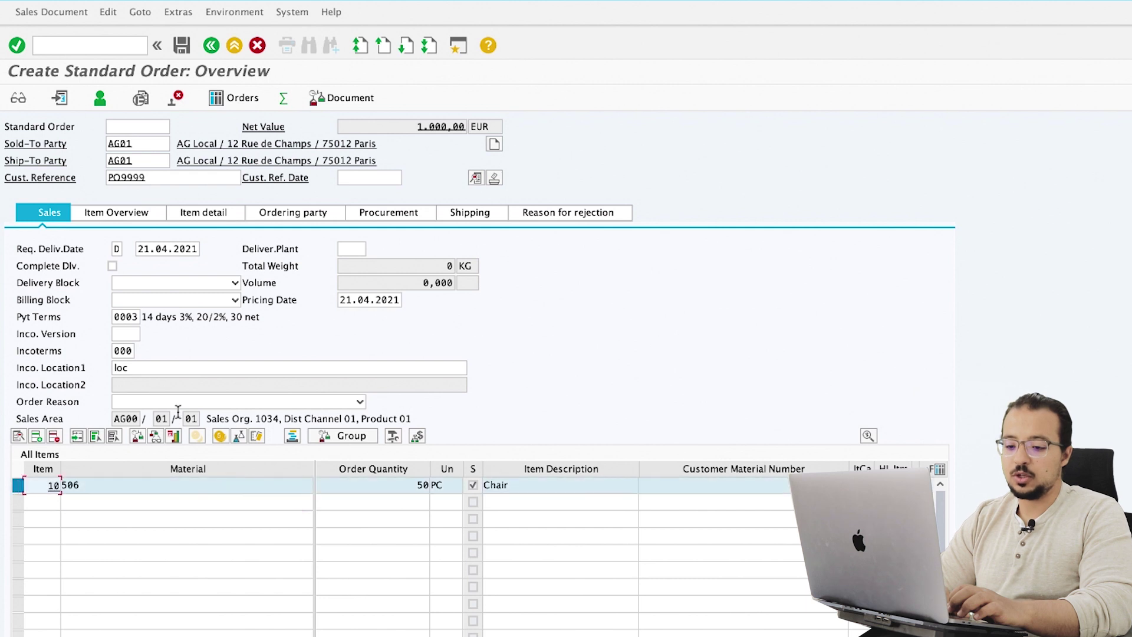
# - Add condition types K005 and K007 to item 10's pricing conditions
pyautogui.click(217, 436)
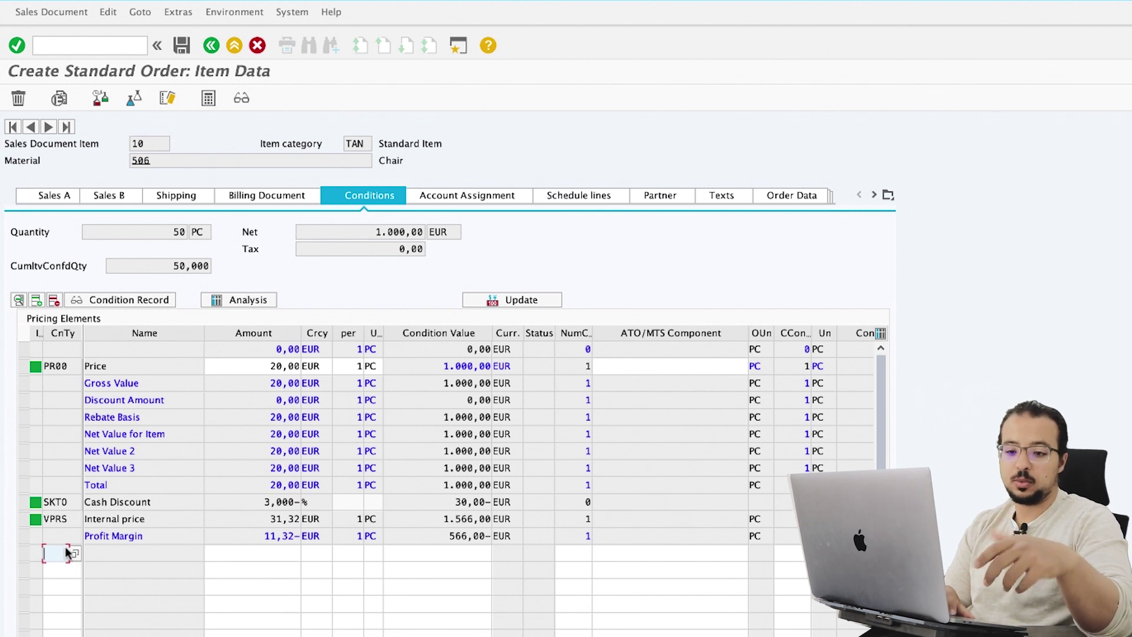
pyautogui.click(74, 554)
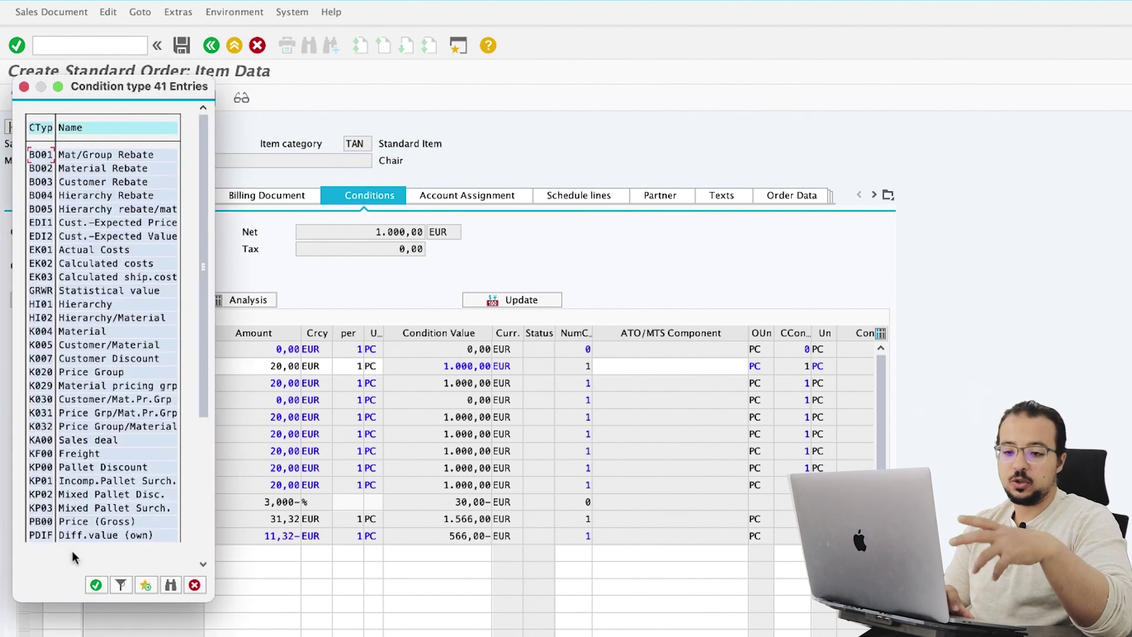
pyautogui.doubleClick(88, 347)
pyautogui.click(74, 571)
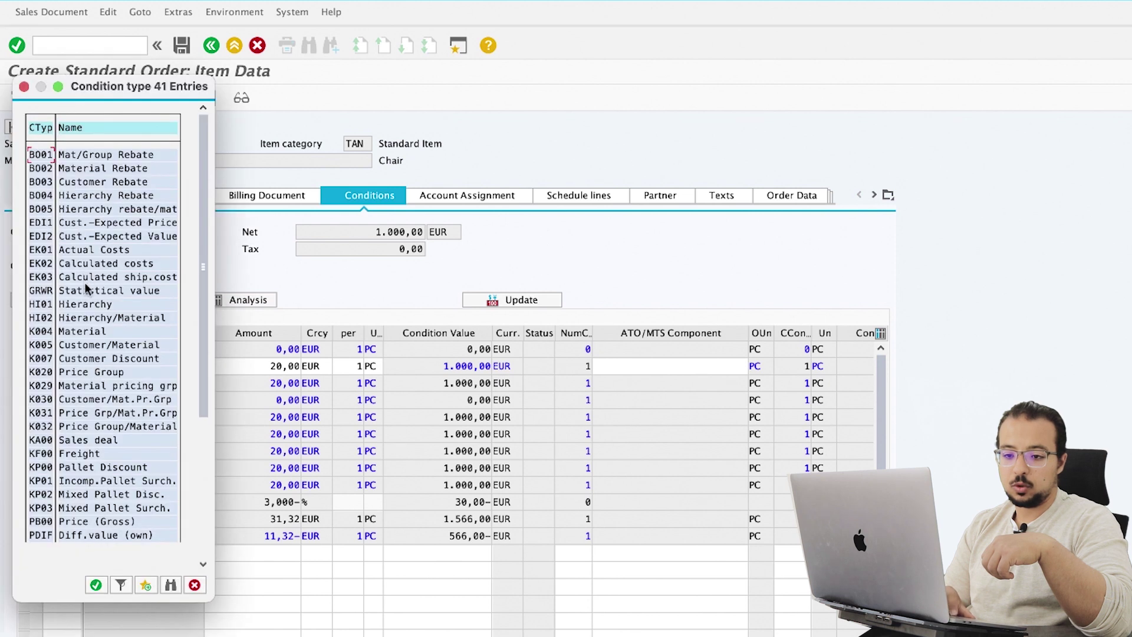
pyautogui.doubleClick(88, 359)
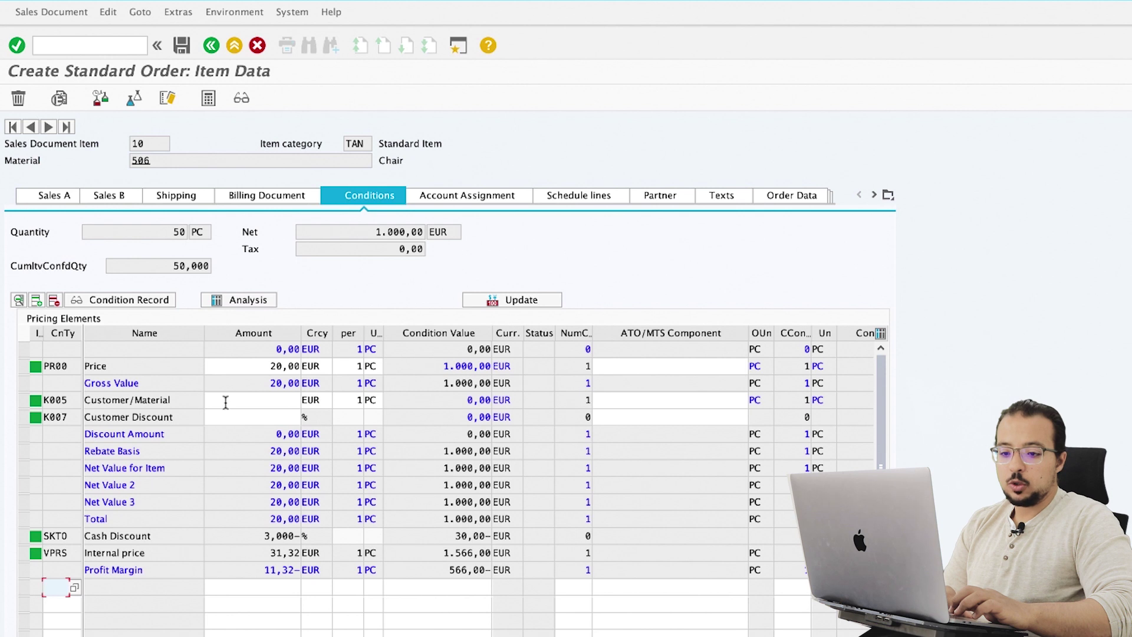
# - Enter a 1,00- EUR K005 discount and a 2% K007 customer discount
pyautogui.click(230, 401)
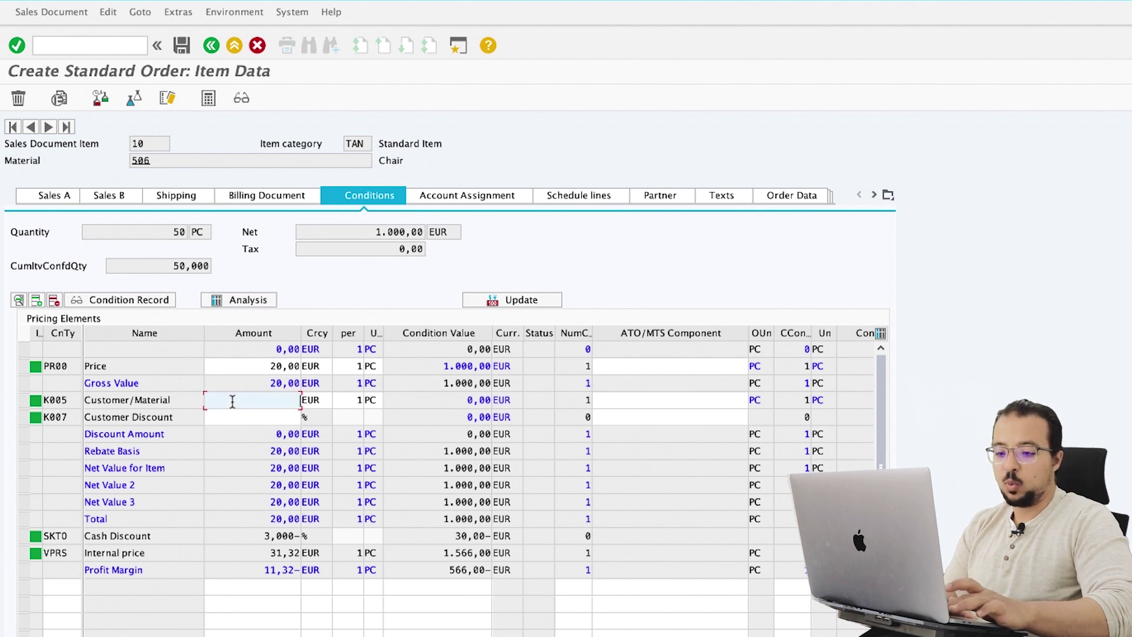
pyautogui.write('1')
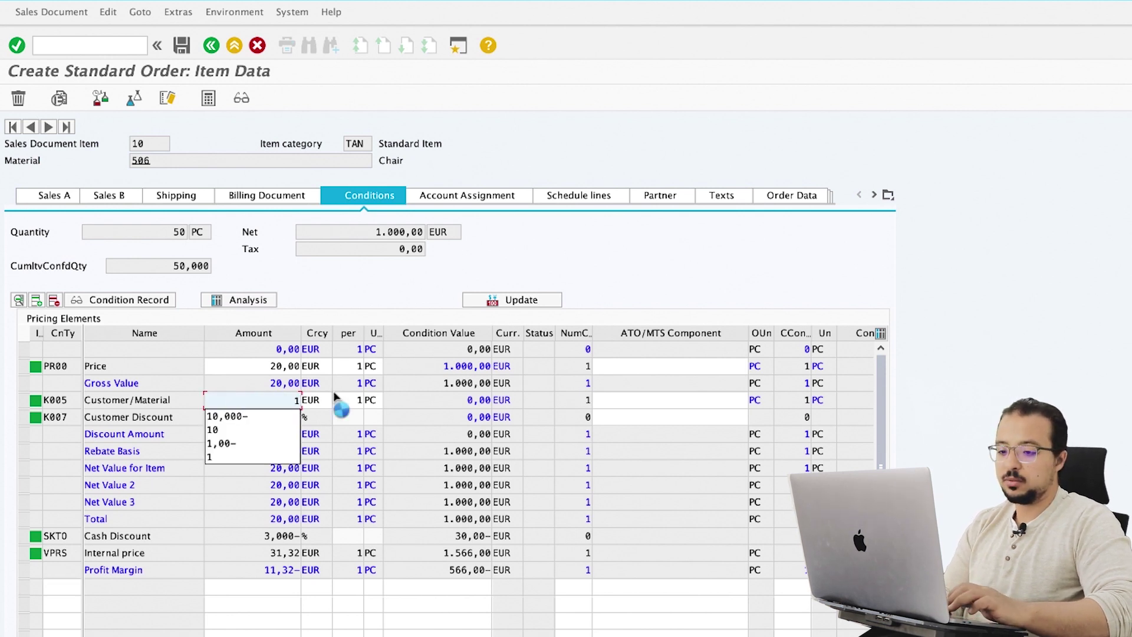
pyautogui.write(',00-')
pyautogui.press('Return')
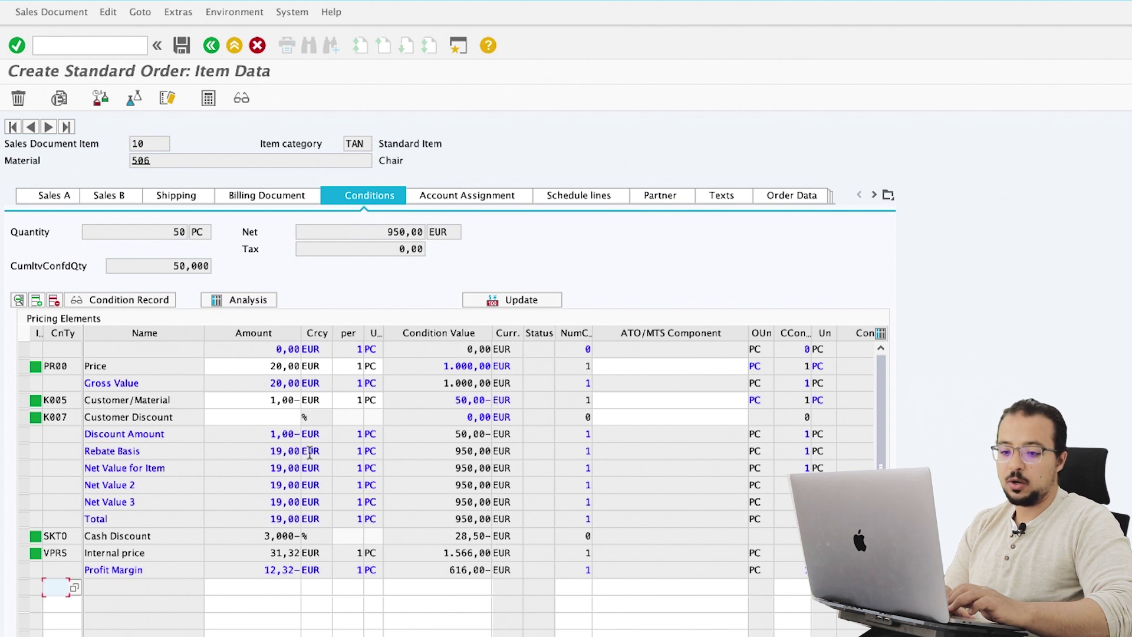
pyautogui.click(240, 417)
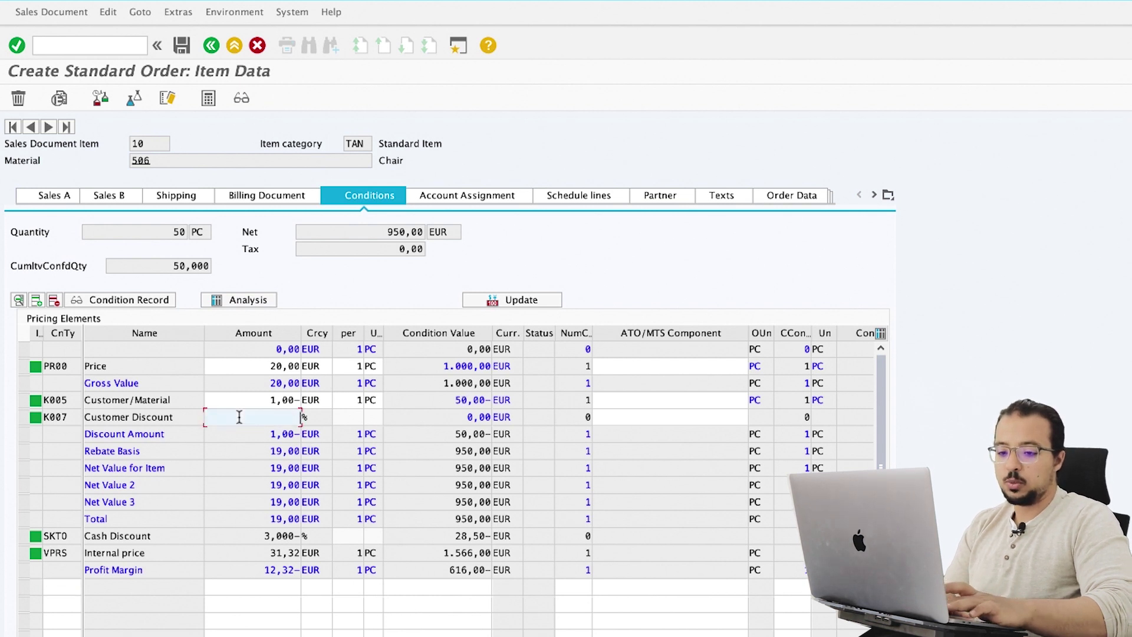
pyautogui.write('2')
pyautogui.press('Return')
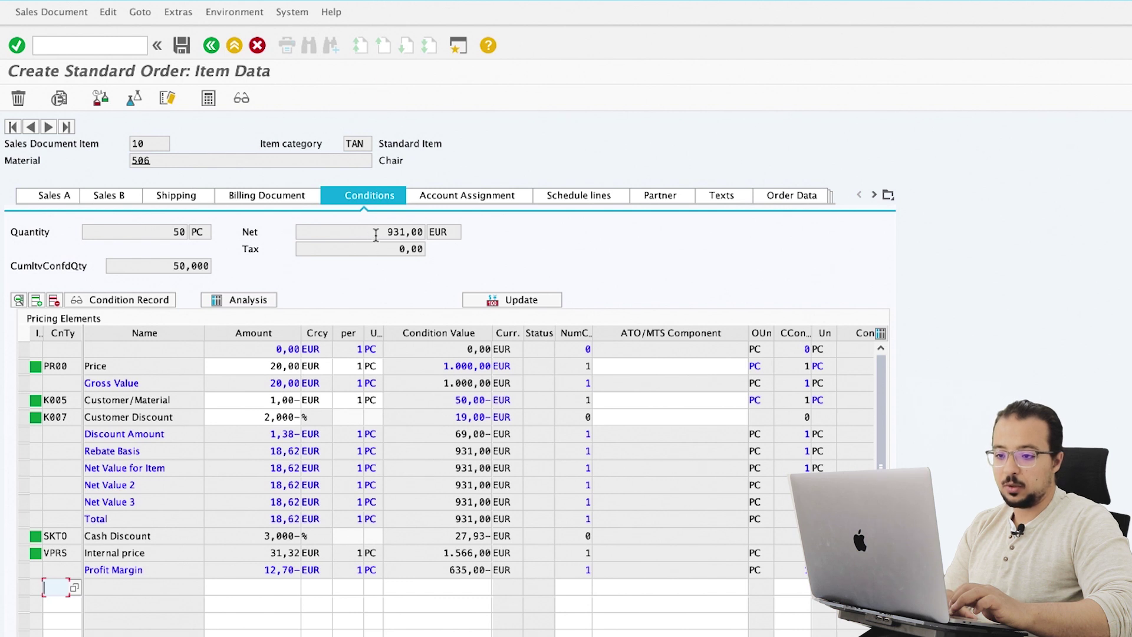
# - Replace the PR00 price 20,00 with 40,00, raising net value from 931,00 to 1.911,00 EUR
pyautogui.moveTo(378, 232); pyautogui.dragTo(421, 232)
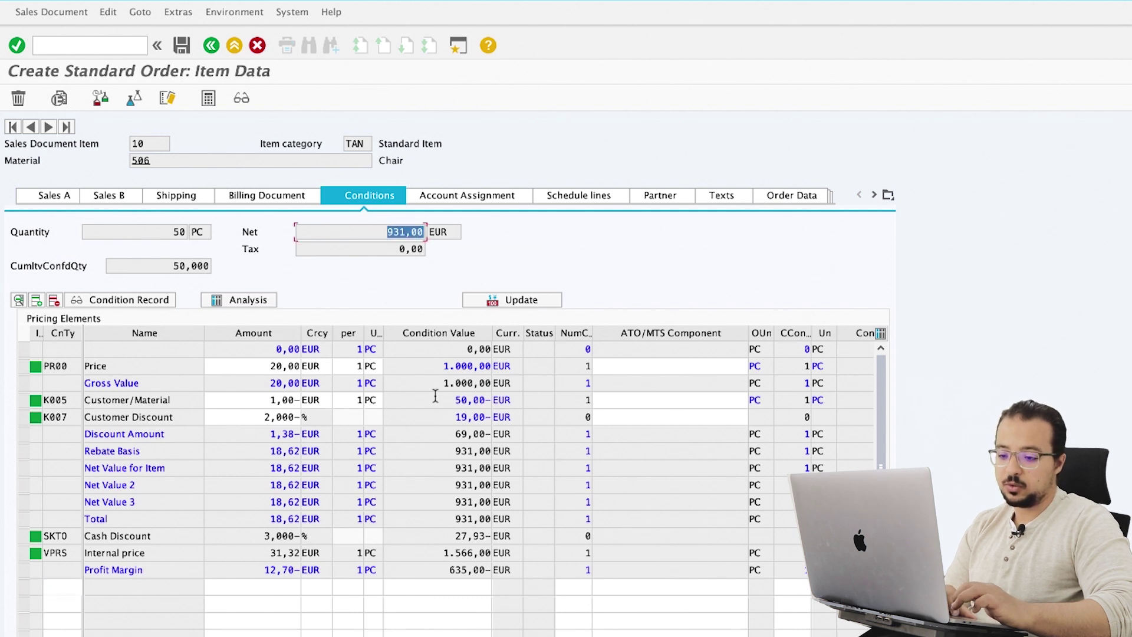
pyautogui.moveTo(416, 560); pyautogui.dragTo(498, 558)
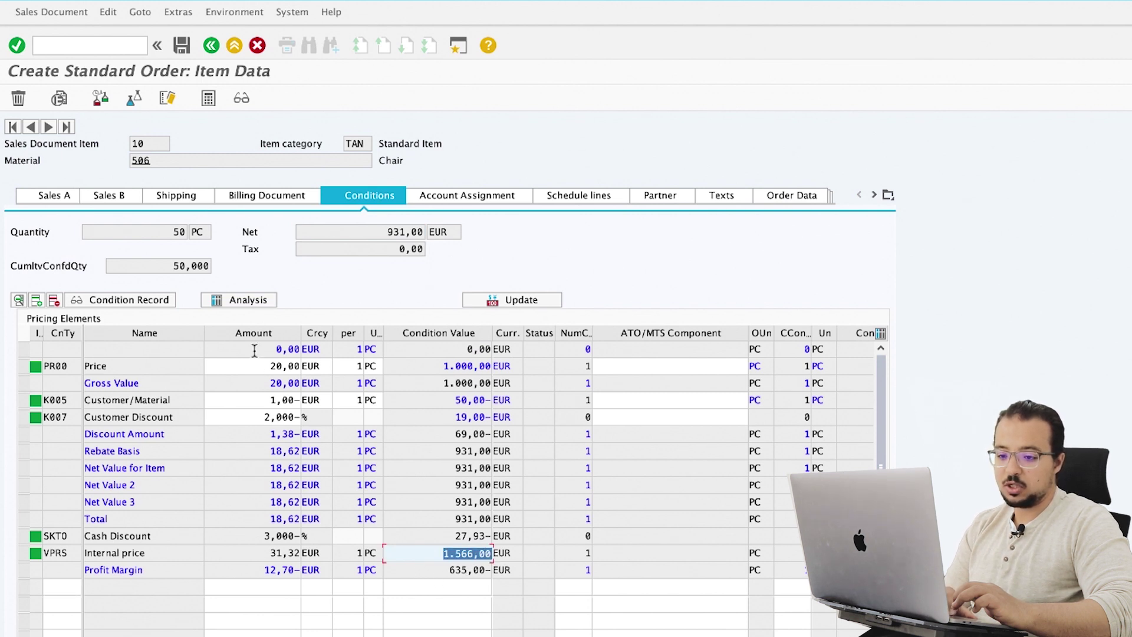
pyautogui.moveTo(259, 367); pyautogui.dragTo(377, 367)
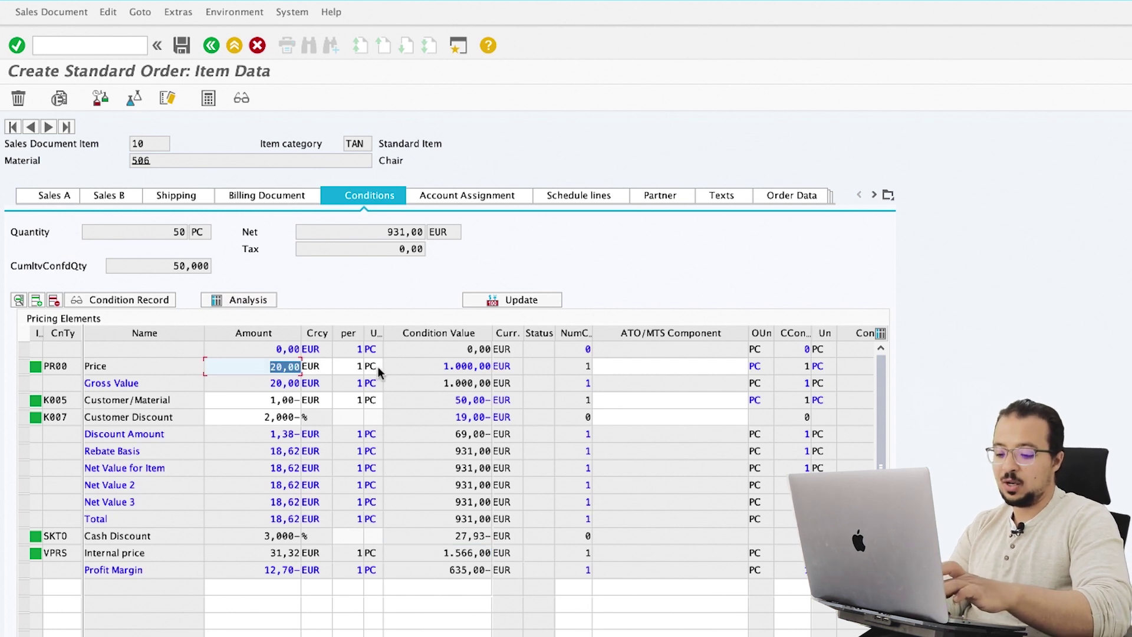
pyautogui.write('40')
pyautogui.press('Return')
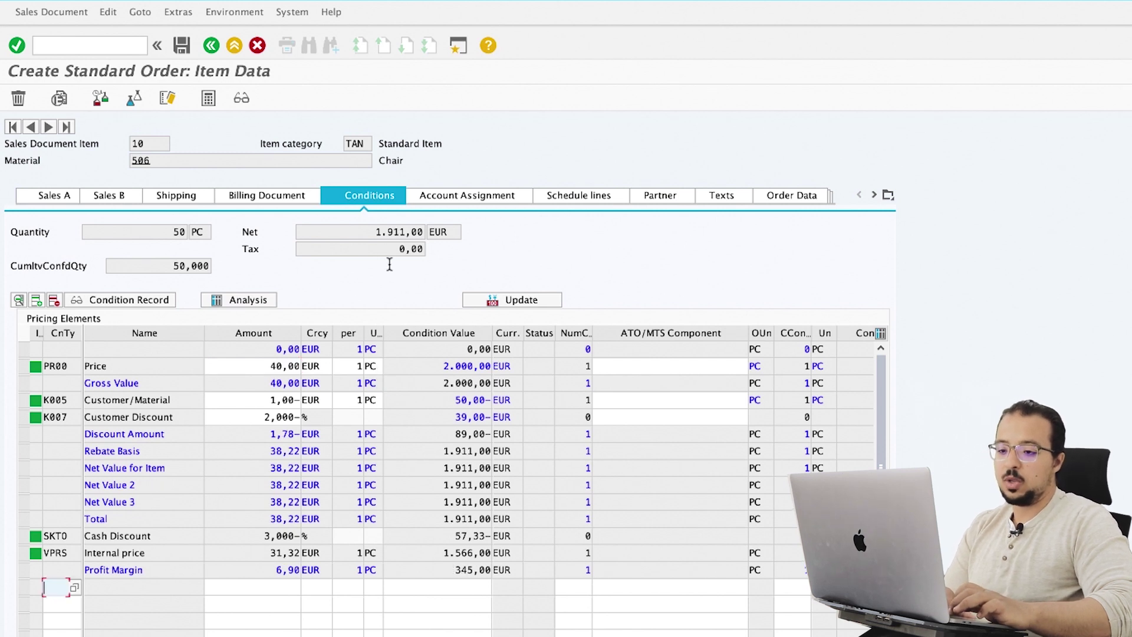
pyautogui.moveTo(358, 226); pyautogui.dragTo(437, 228)
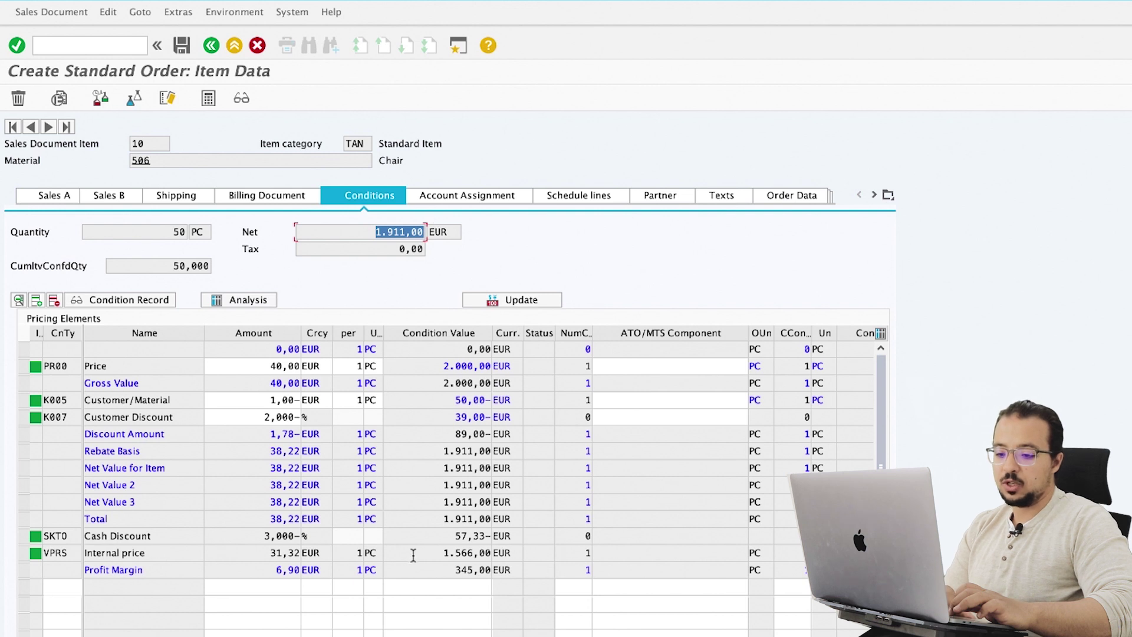
pyautogui.moveTo(414, 556); pyautogui.dragTo(470, 571)
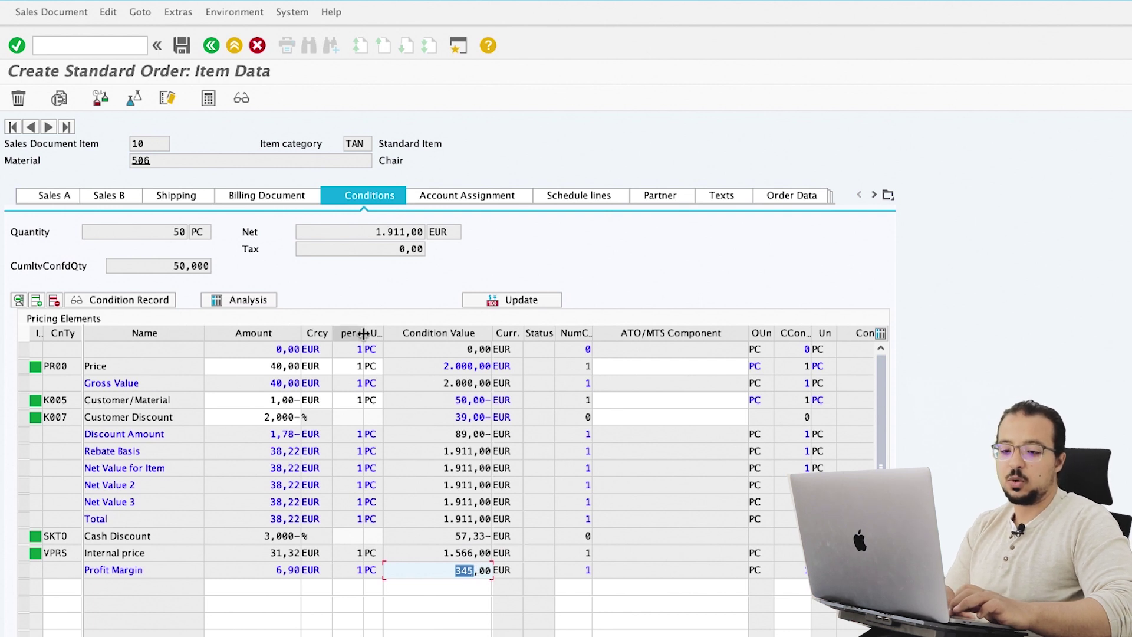
# - Save the sales order and launch VL01N to create an outbound delivery
pyautogui.click(180, 46)
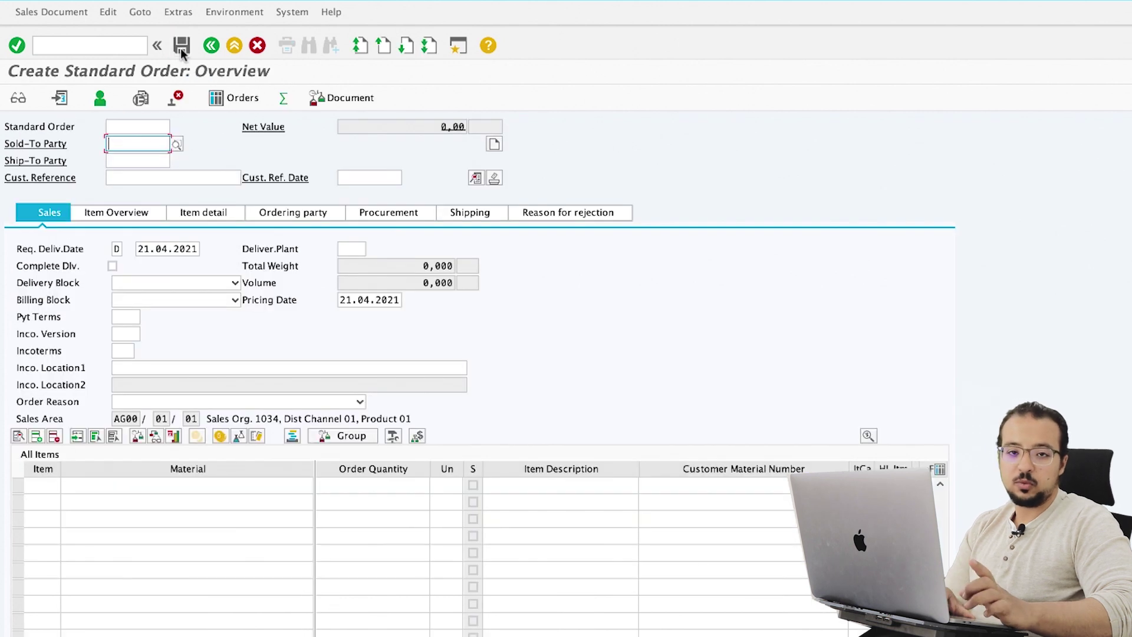
pyautogui.click(120, 49)
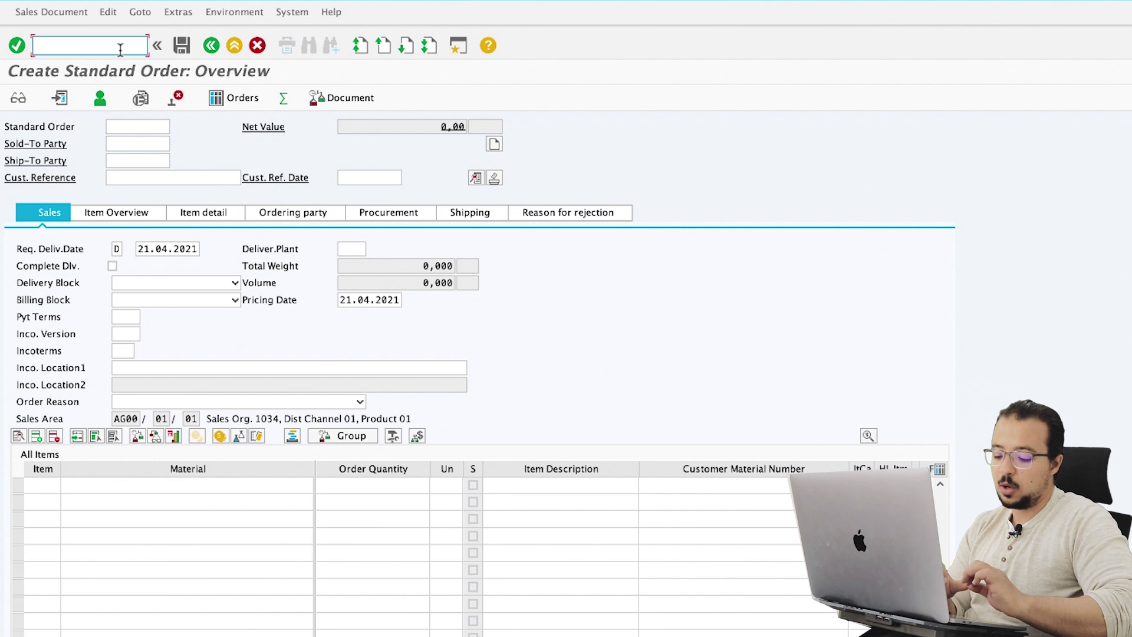
pyautogui.write('/n')
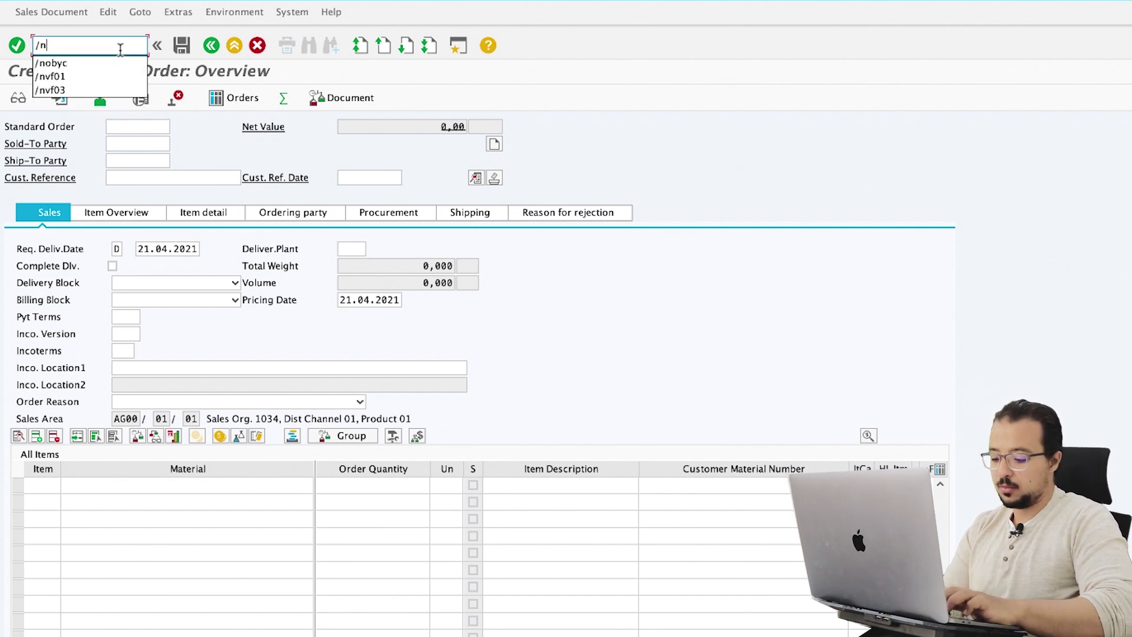
pyautogui.write('vl')
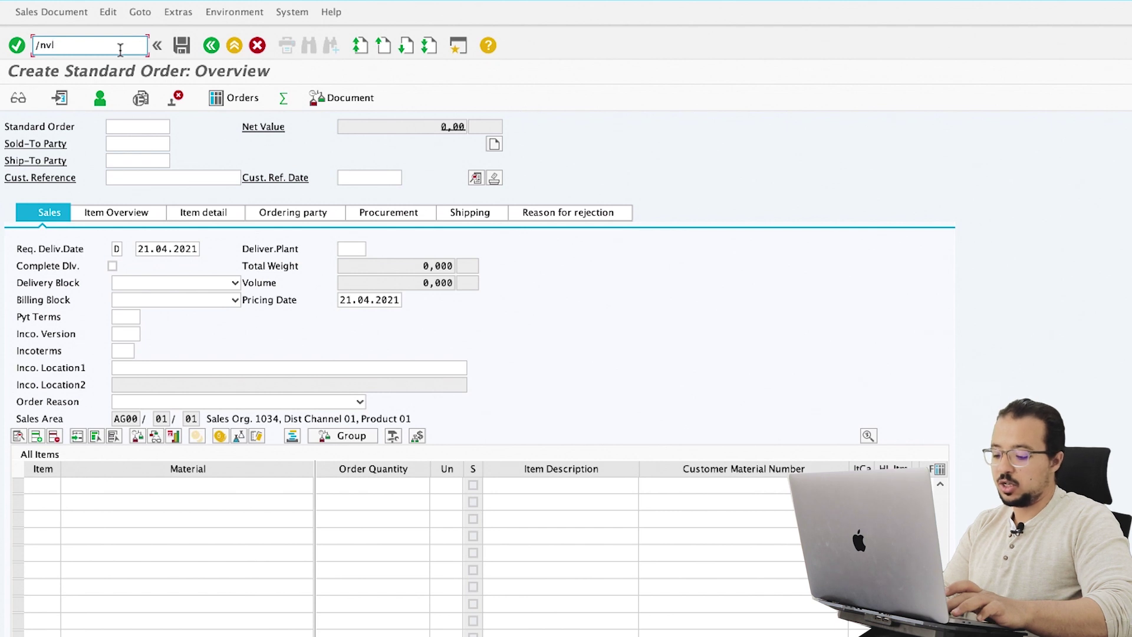
pyautogui.write('o01')
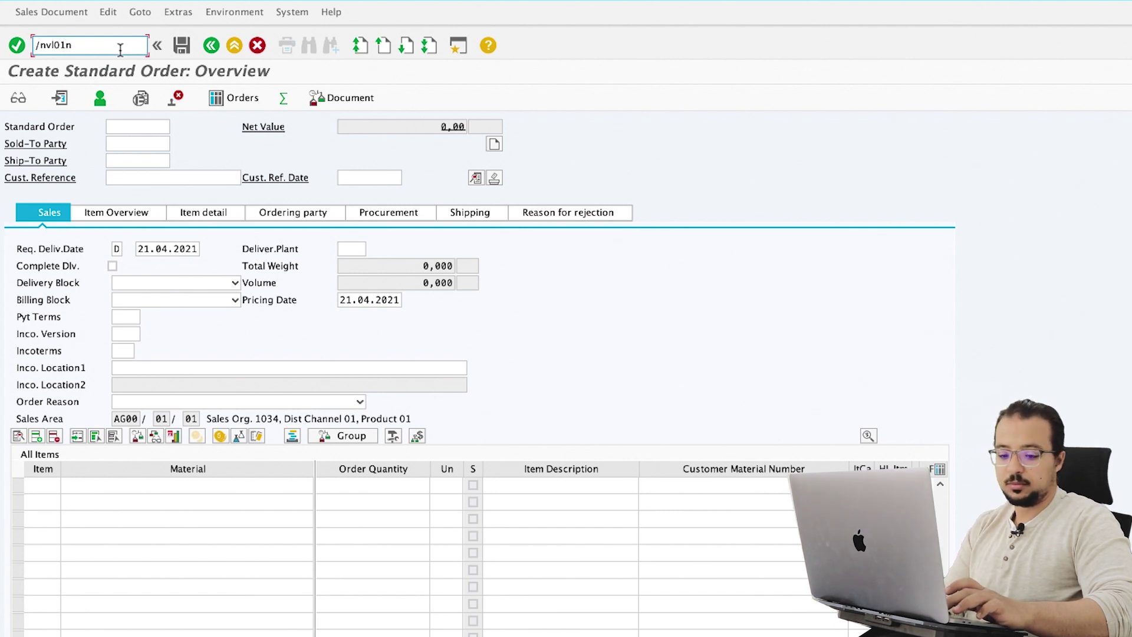
pyautogui.write('n')
pyautogui.press('Return')
# - Build the delivery from shipping point 1034 with a corrected selection date
pyautogui.click(163, 157)
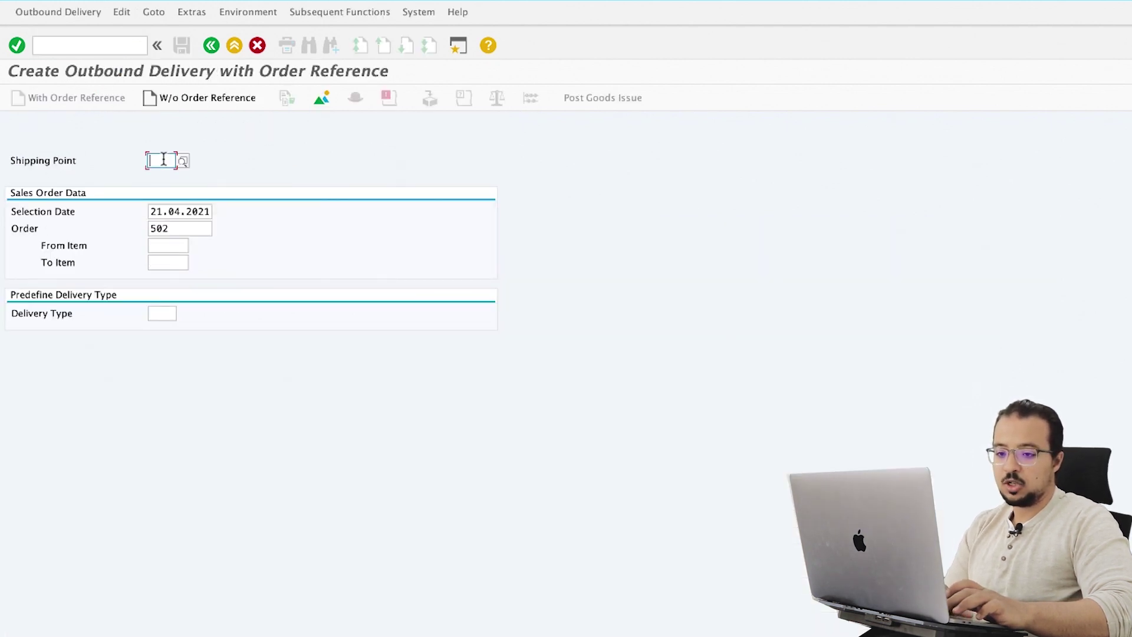
pyautogui.write('1034')
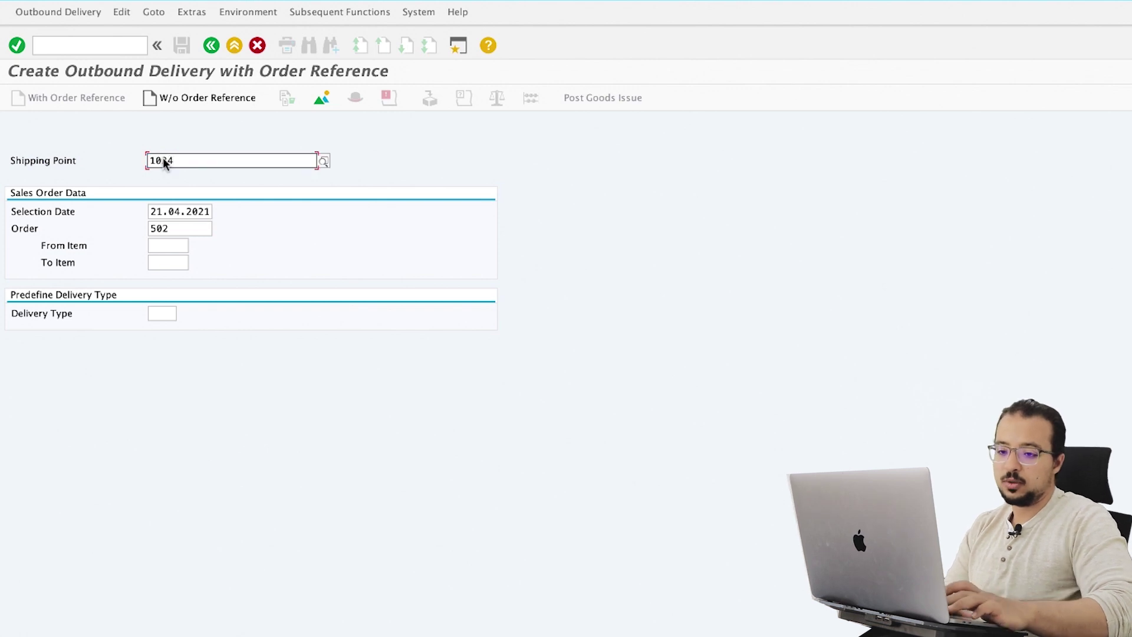
pyautogui.click(163, 212)
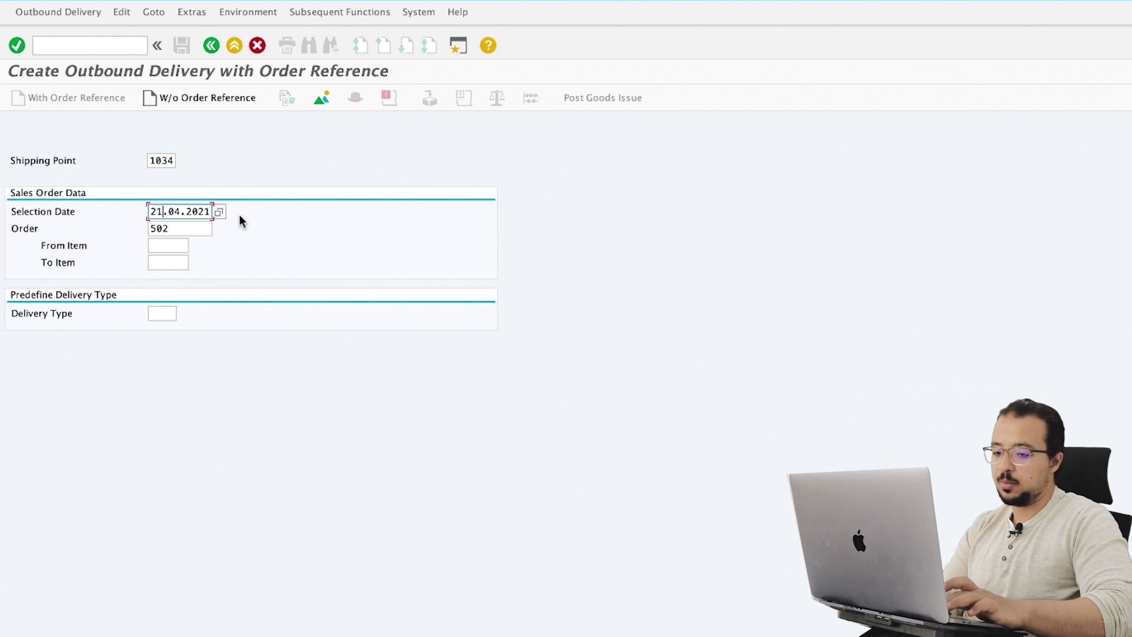
pyautogui.press('BackSpace')
pyautogui.write('2')
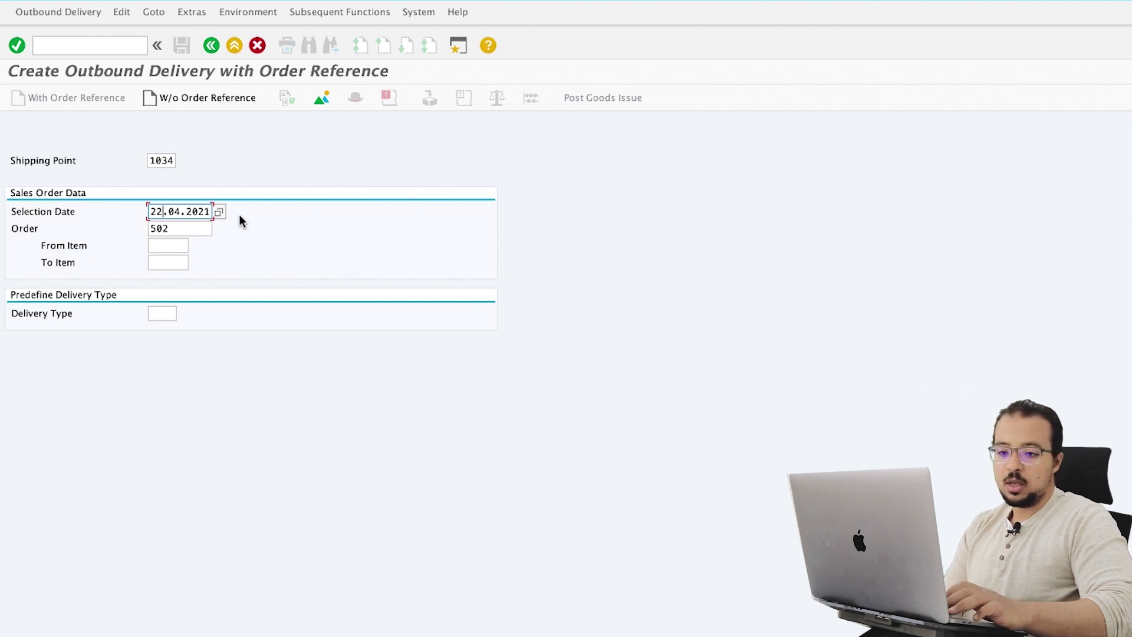
pyautogui.press('Return')
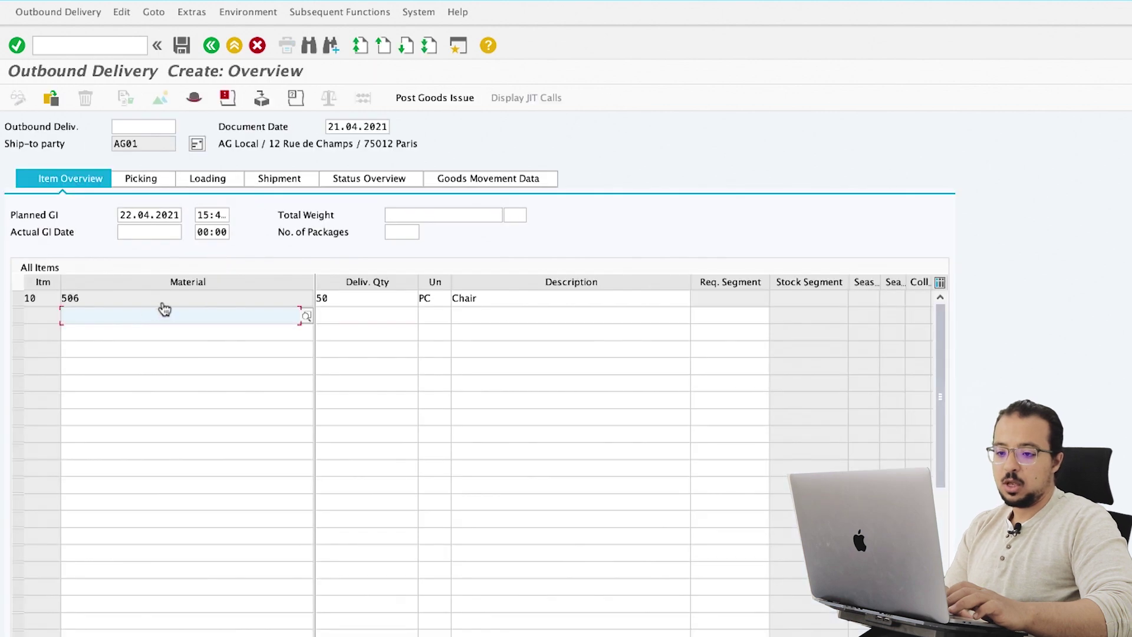
# - Give item 10 storage location AG11 and picked quantity 50, then save the delivery
pyautogui.click(20, 299)
pyautogui.click(169, 180)
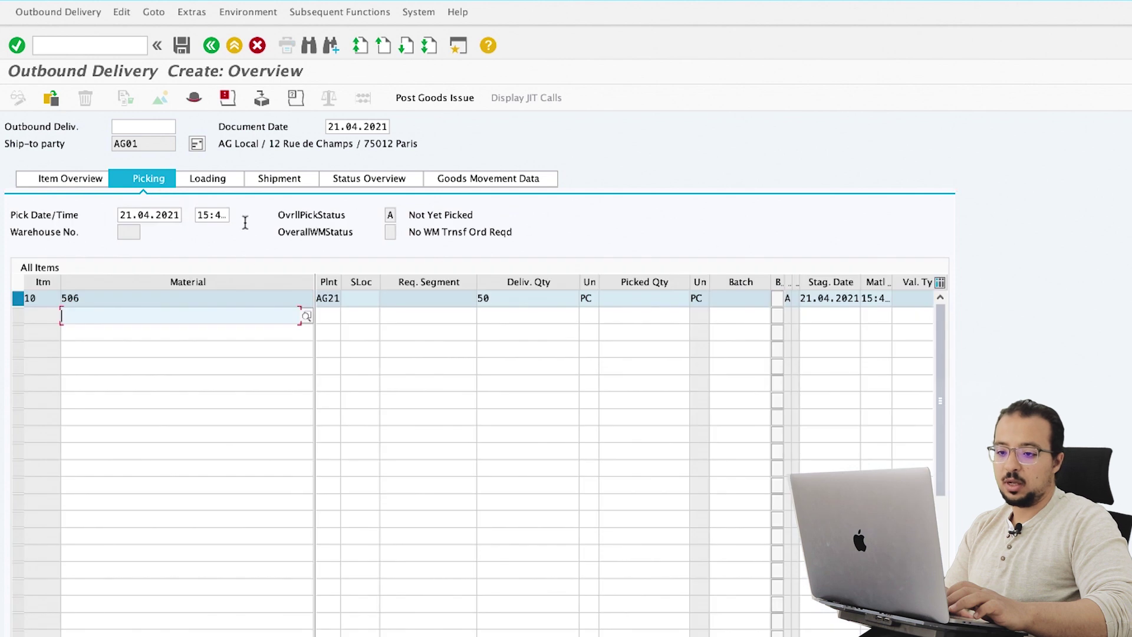
pyautogui.click(357, 297)
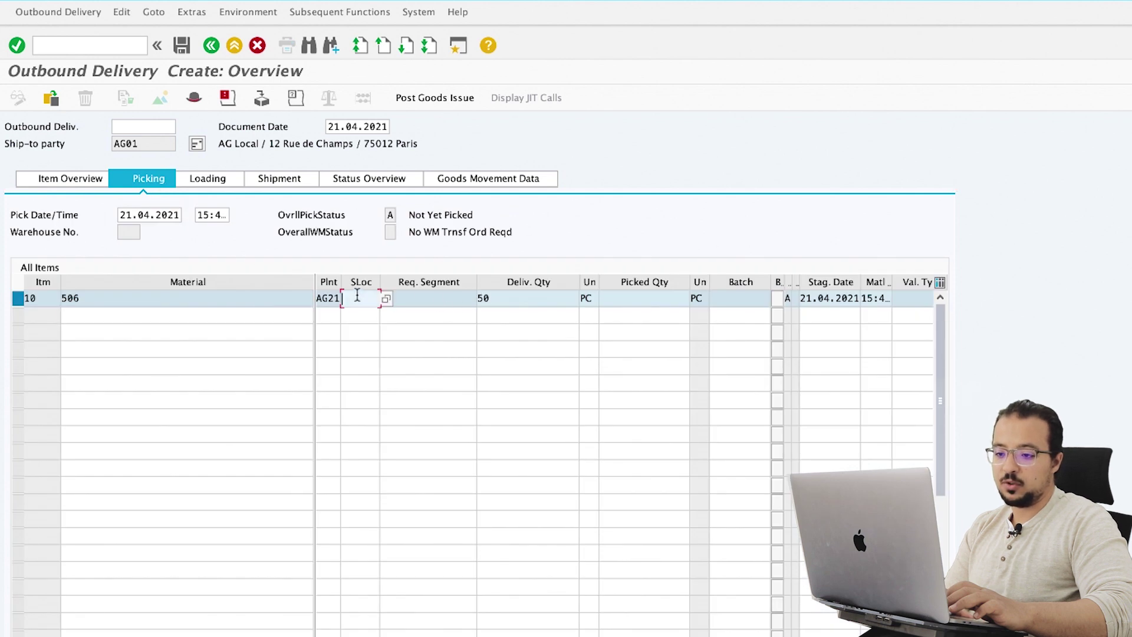
pyautogui.write('A')
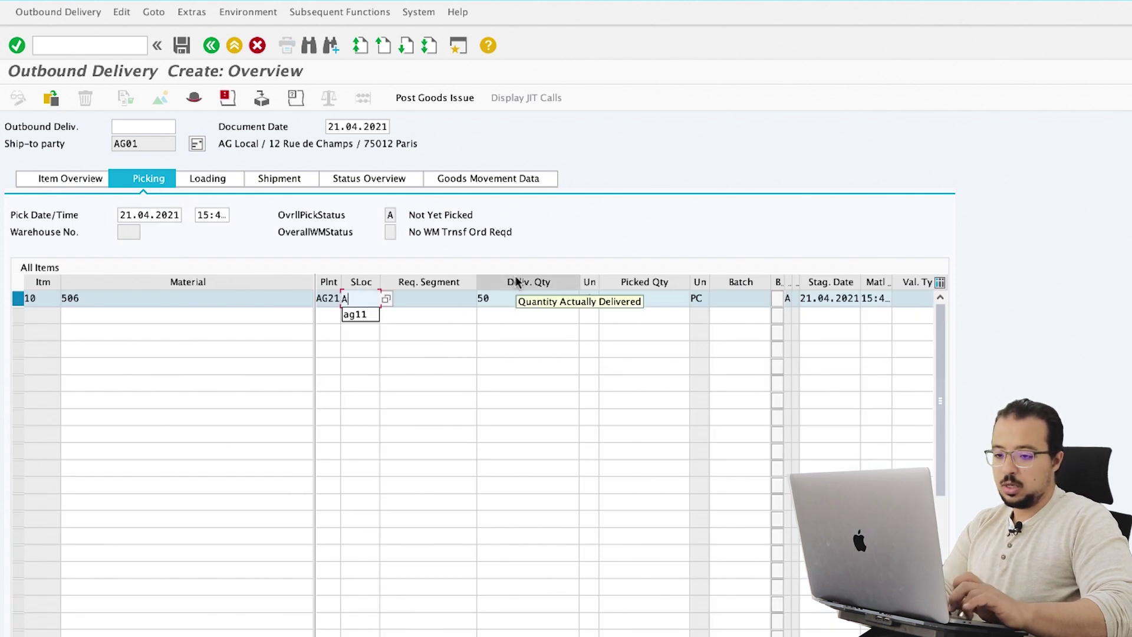
pyautogui.write('G11')
pyautogui.click(657, 299)
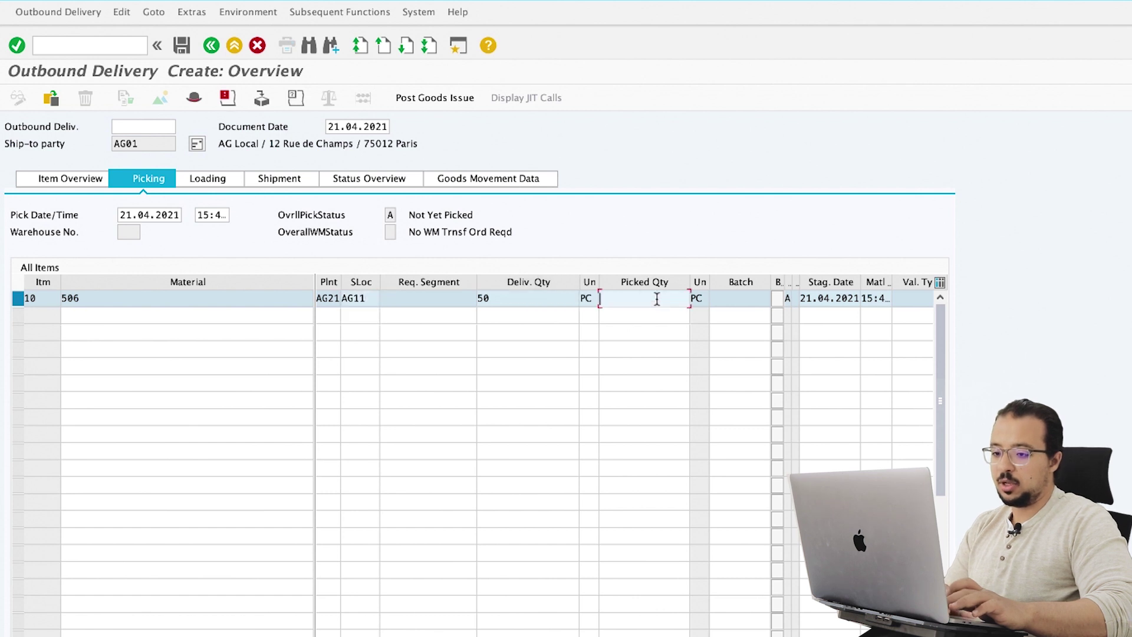
pyautogui.write('50')
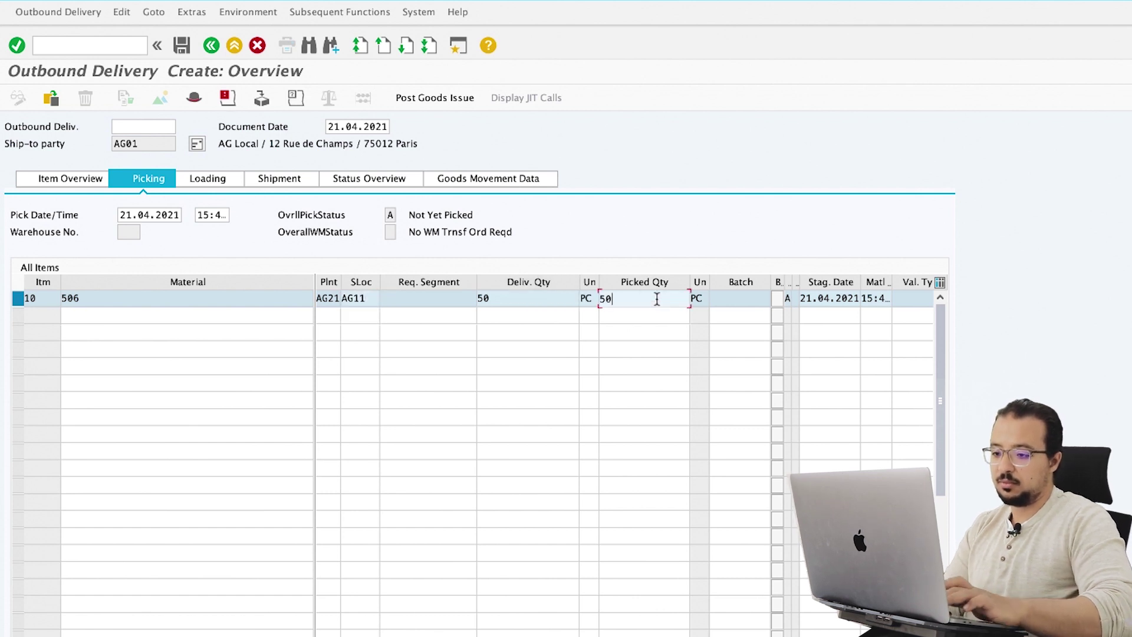
pyautogui.press('Return')
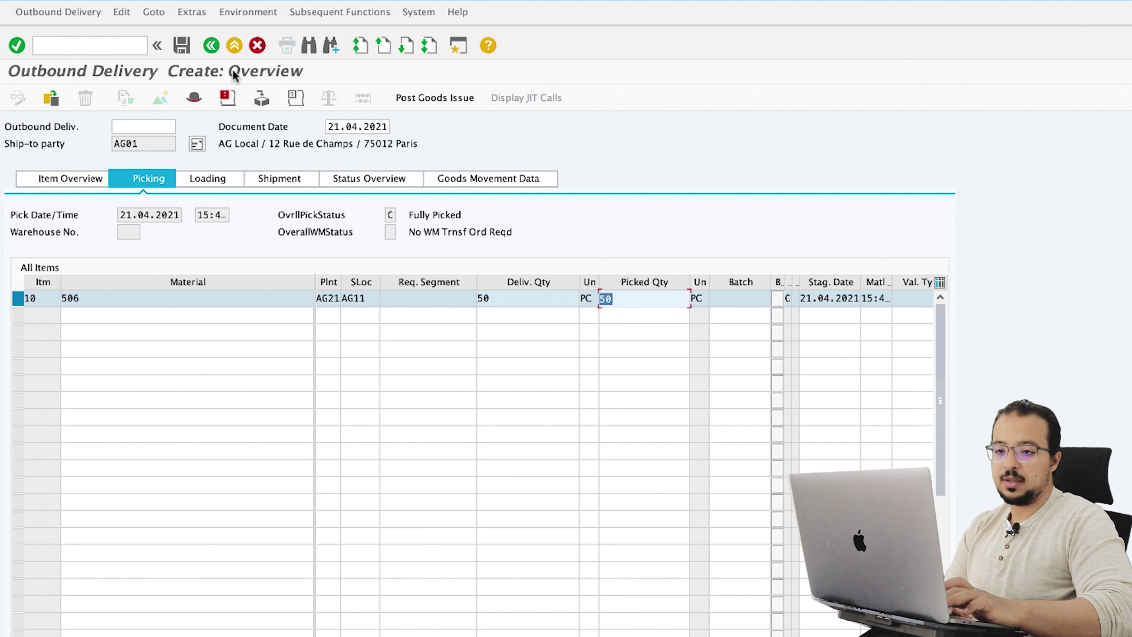
pyautogui.click(181, 44)
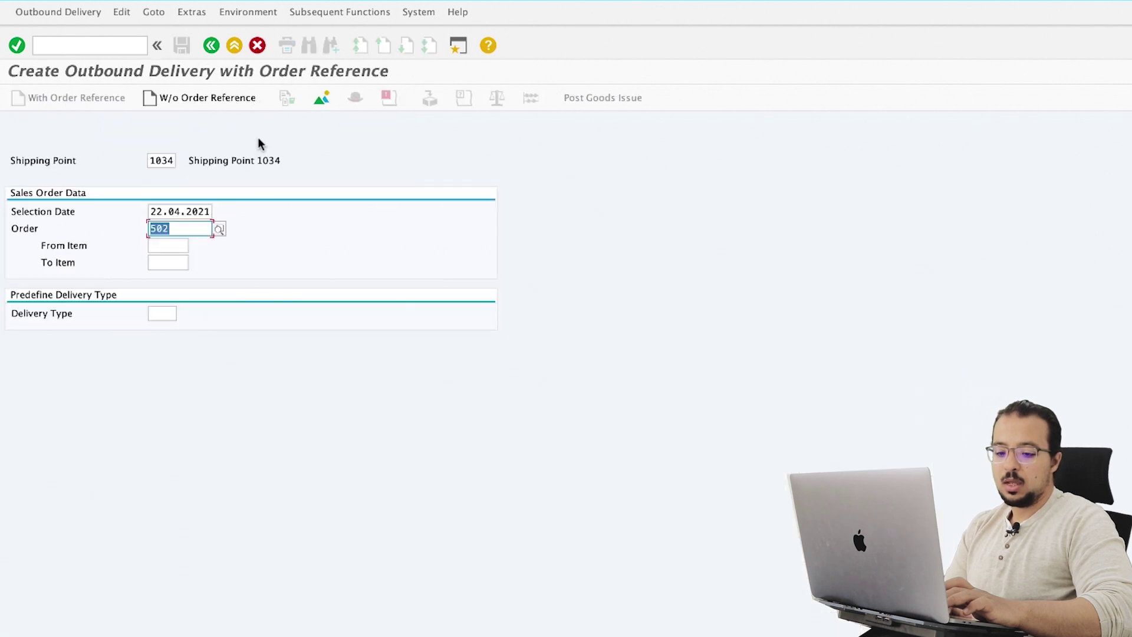
# - Post goods issue for delivery 80000431 in change mode
pyautogui.click(69, 12)
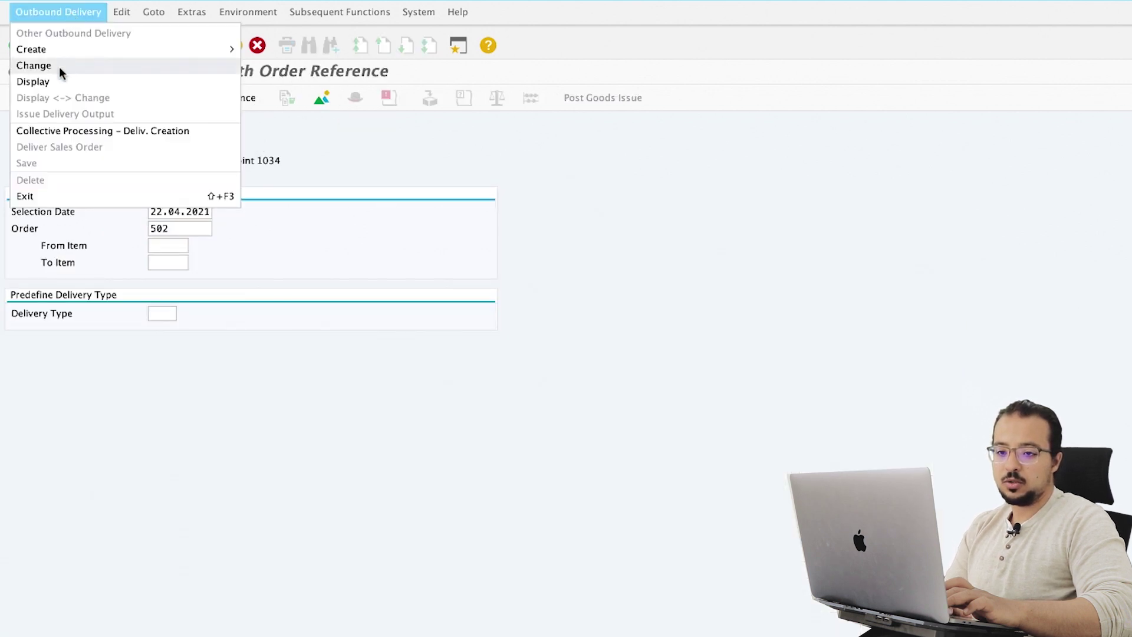
pyautogui.click(59, 66)
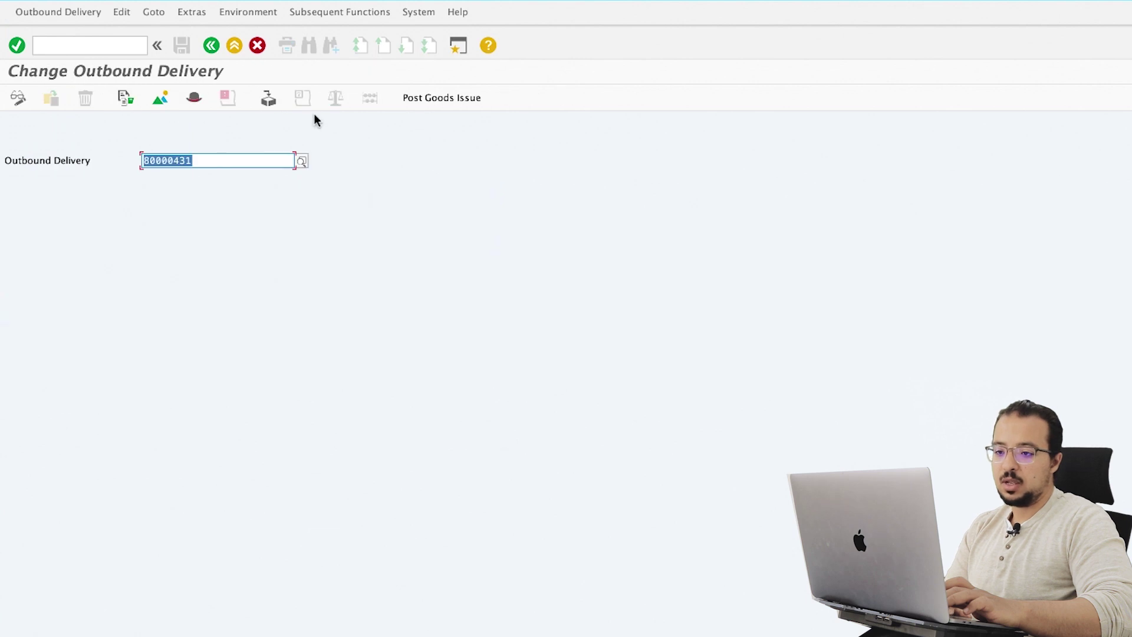
pyautogui.click(444, 101)
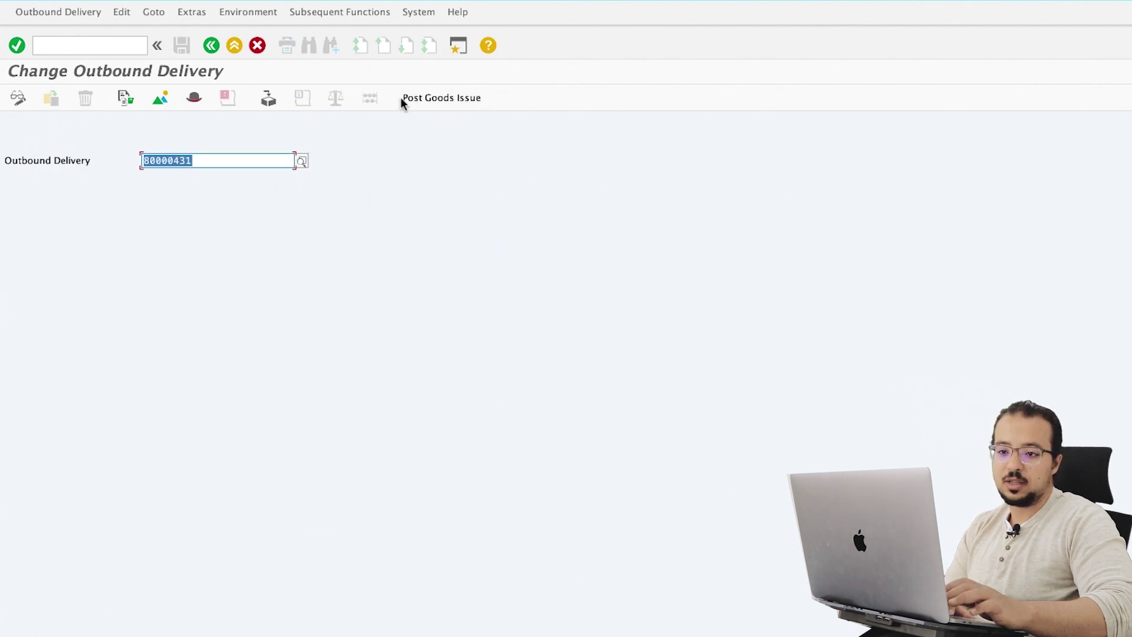
pyautogui.click(124, 101)
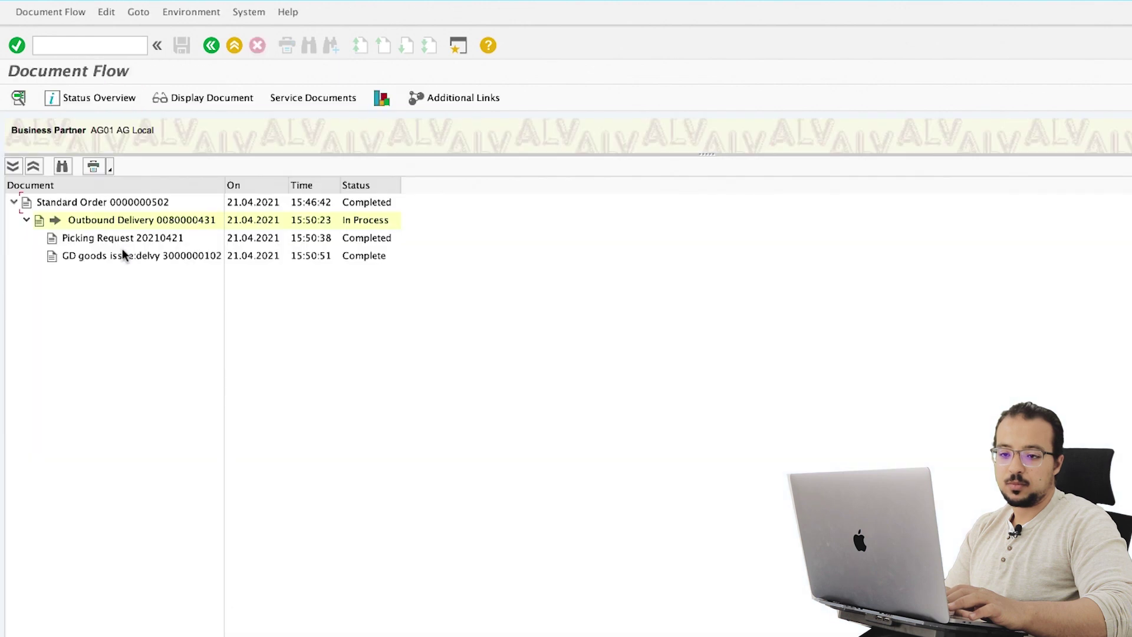
pyautogui.click(120, 254)
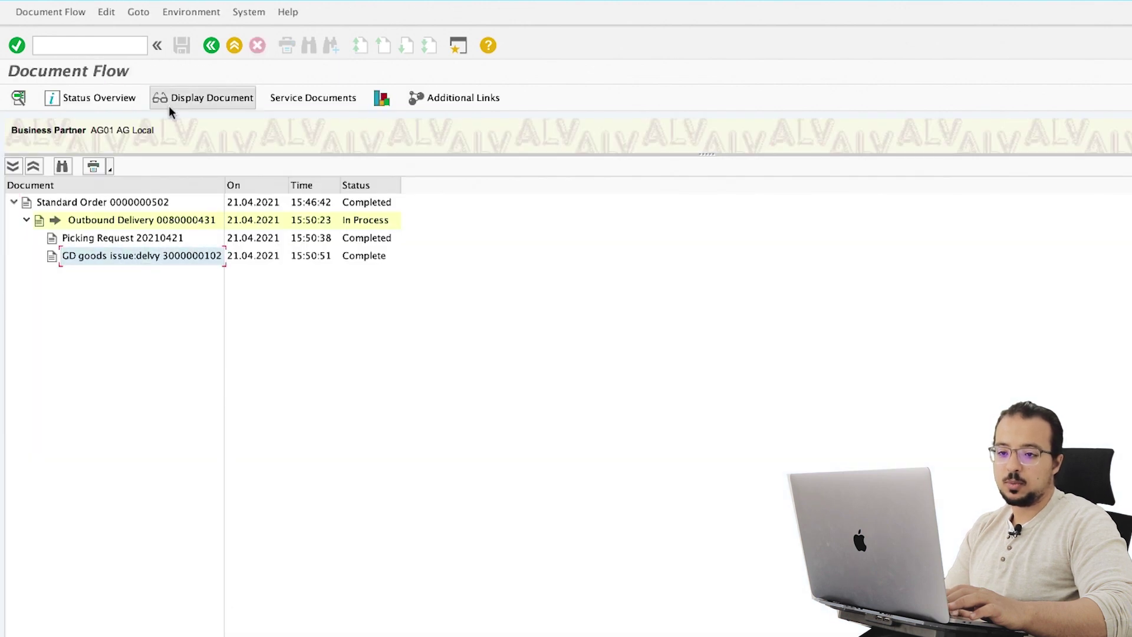
pyautogui.click(201, 101)
pyautogui.click(518, 198)
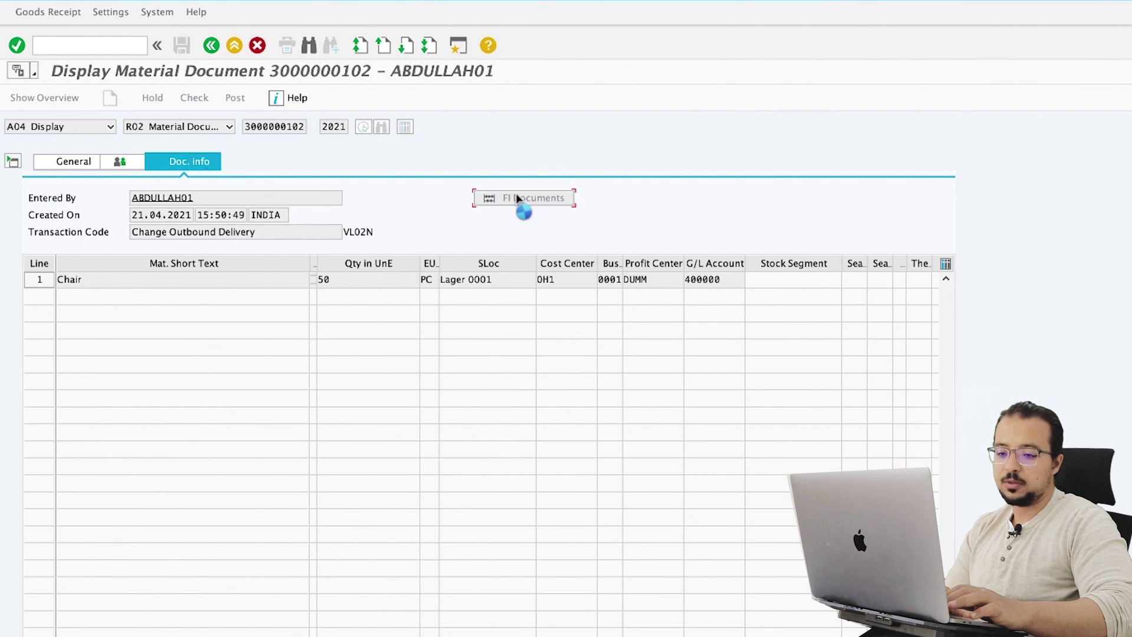
pyautogui.click(101, 75)
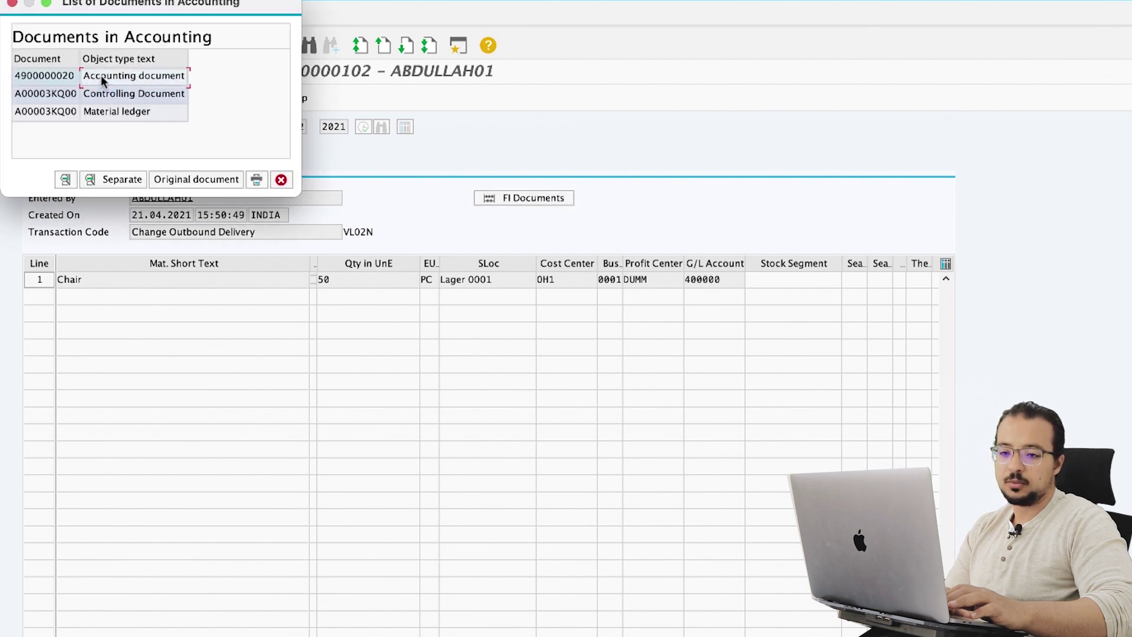
pyautogui.doubleClick(101, 75)
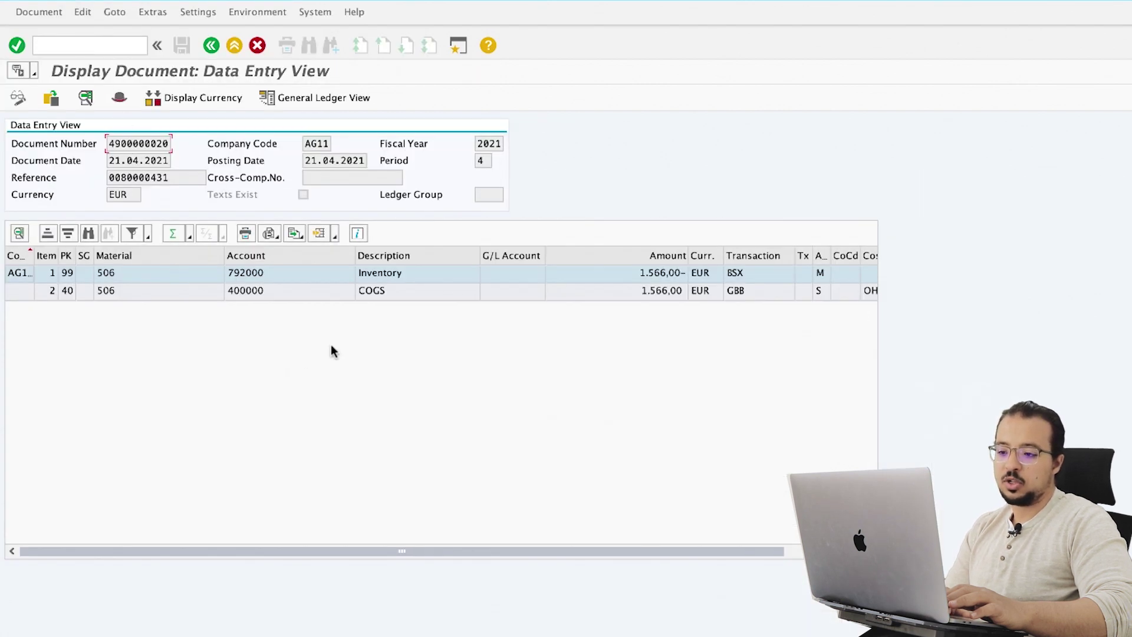
pyautogui.click(388, 294)
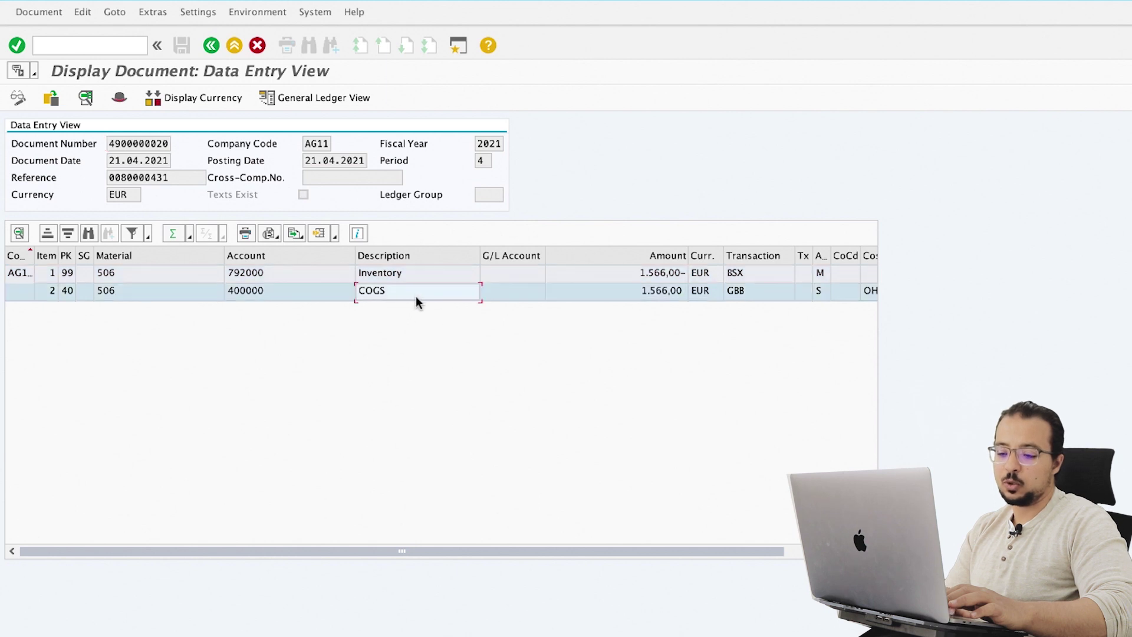
pyautogui.click(395, 277)
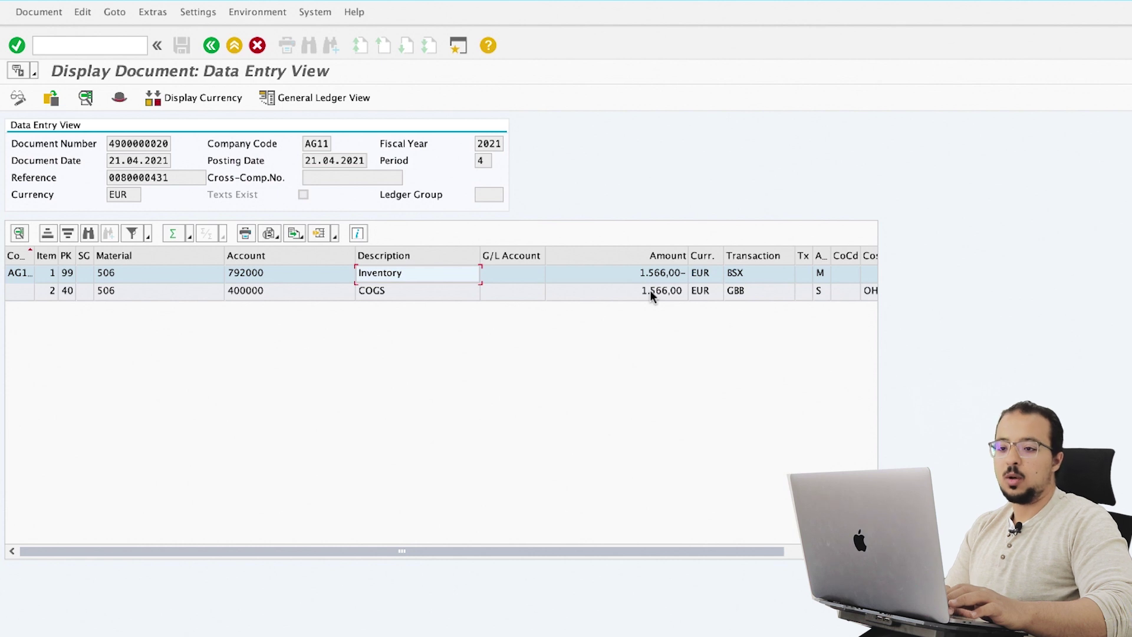
# - Create an F2 invoice for delivery 80000431 in VF01, check item 10's quantity, and save
pyautogui.click(101, 44)
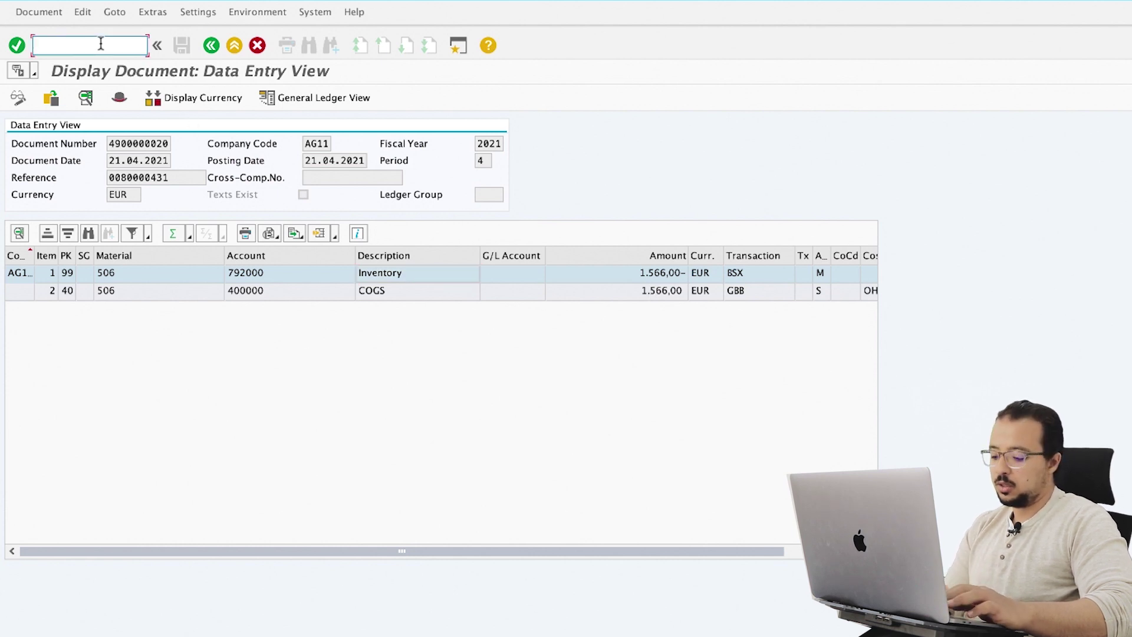
pyautogui.write('/nf')
pyautogui.press('BackSpace')
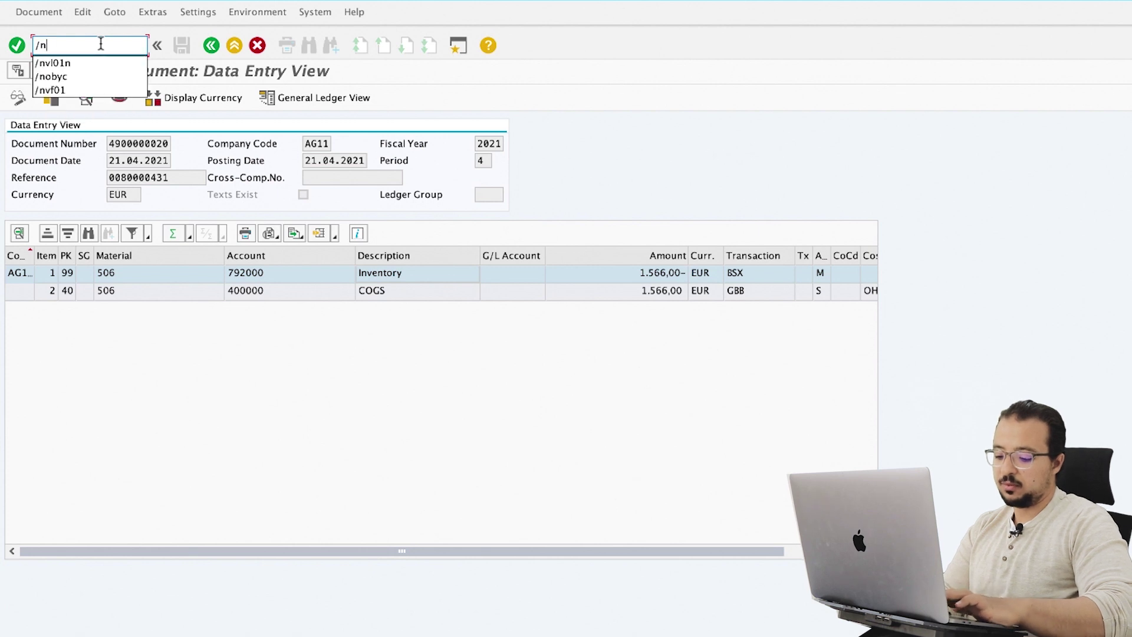
pyautogui.write('vf01')
pyautogui.press('Return')
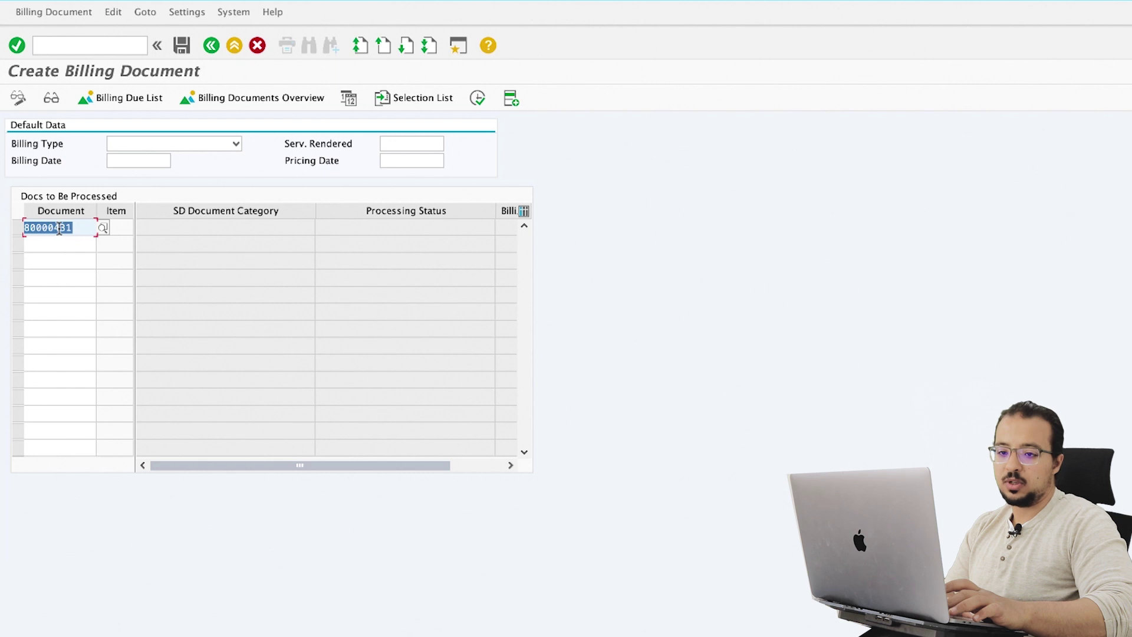
pyautogui.press('Return')
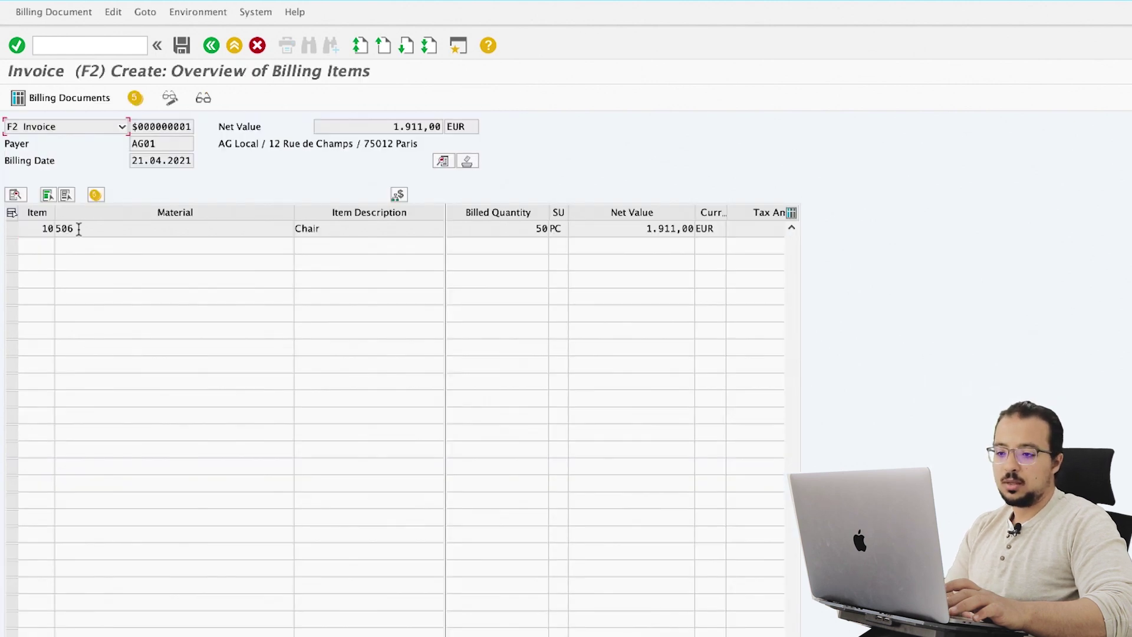
pyautogui.doubleClick(495, 230)
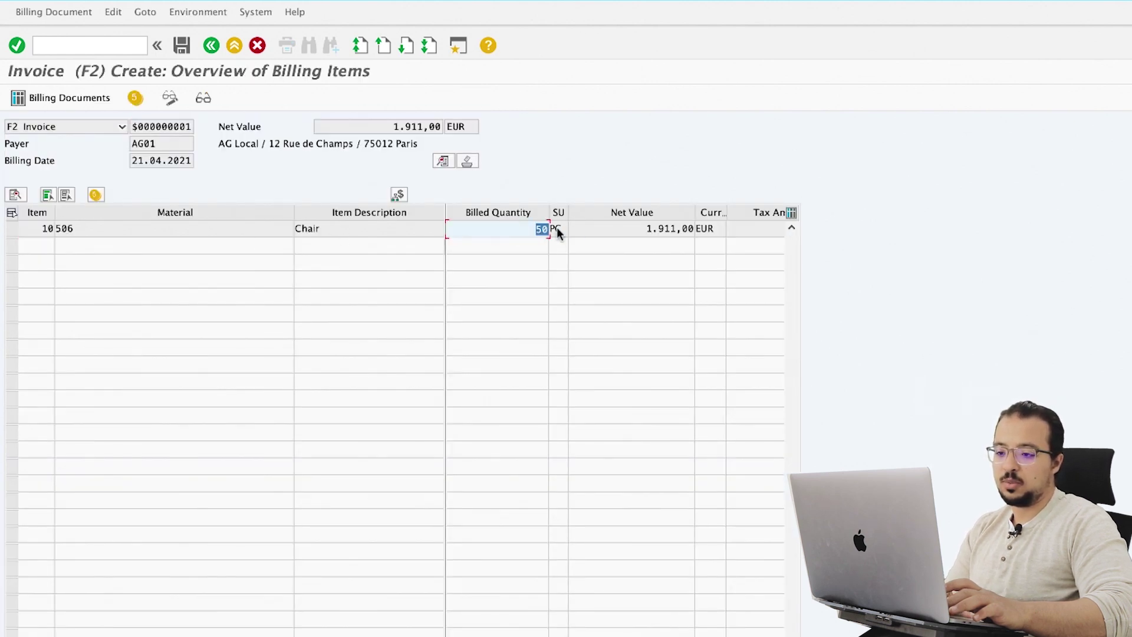
pyautogui.click(182, 50)
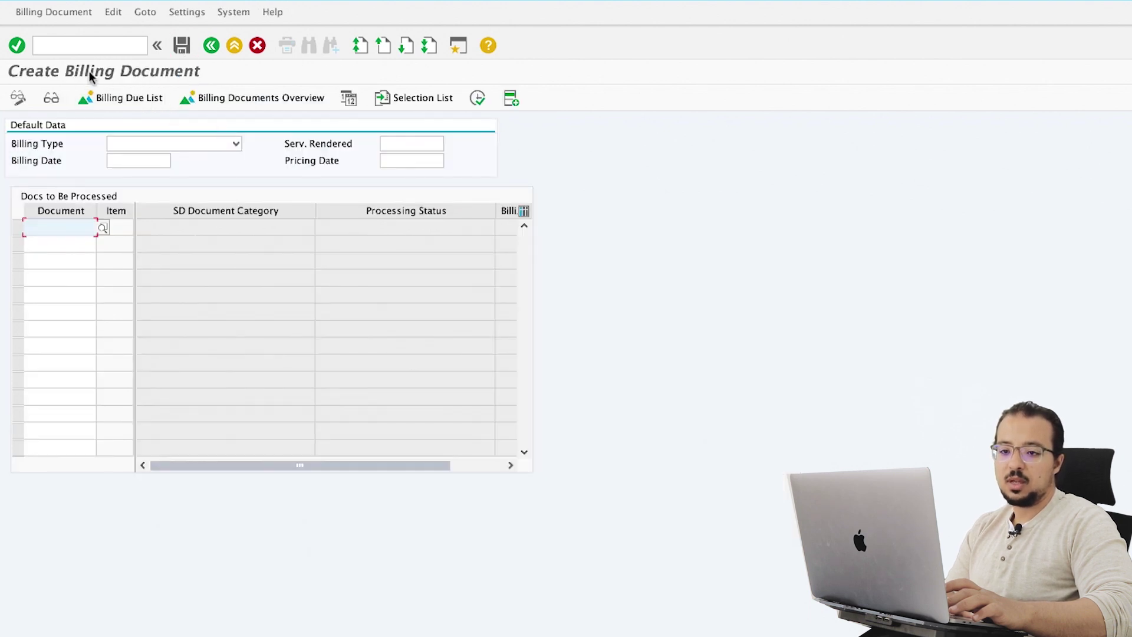
pyautogui.click(62, 14)
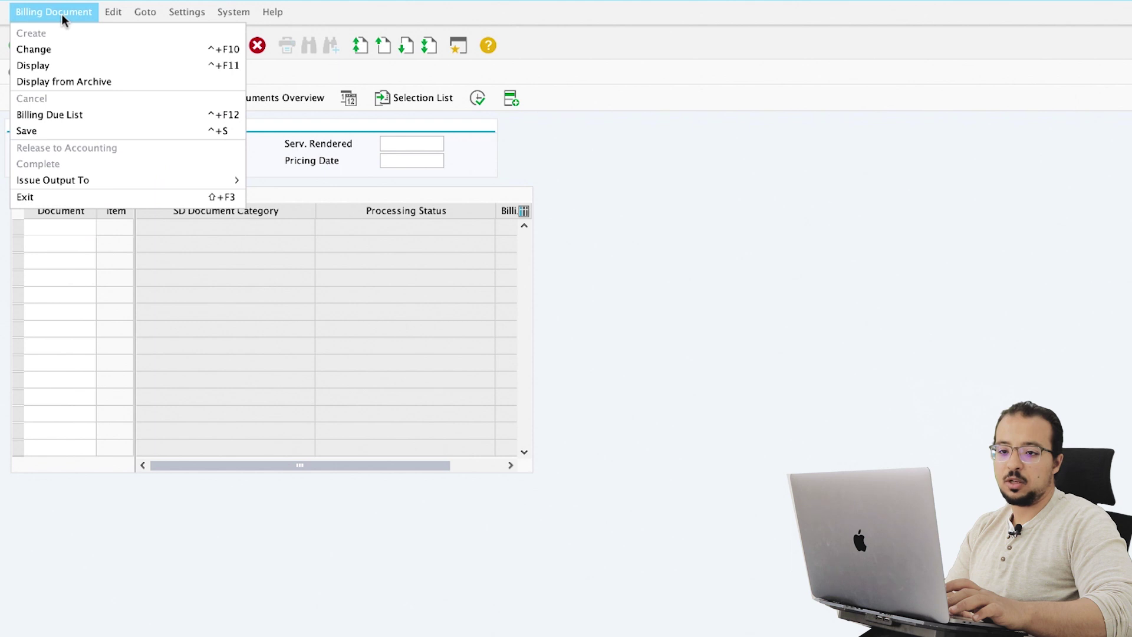
pyautogui.click(56, 66)
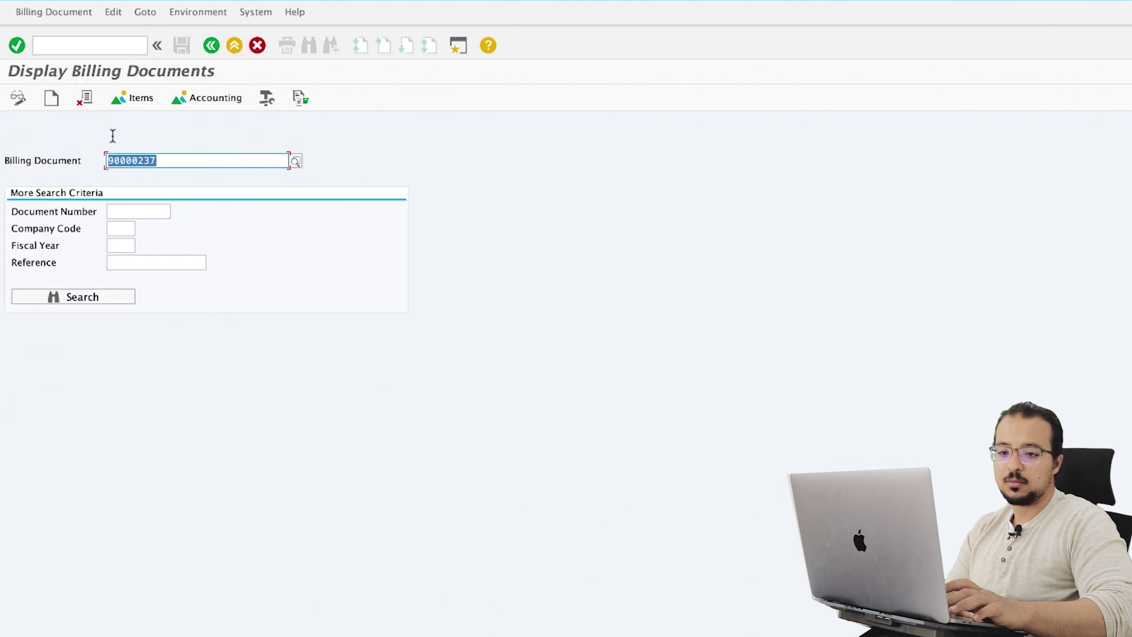
pyautogui.press('Return')
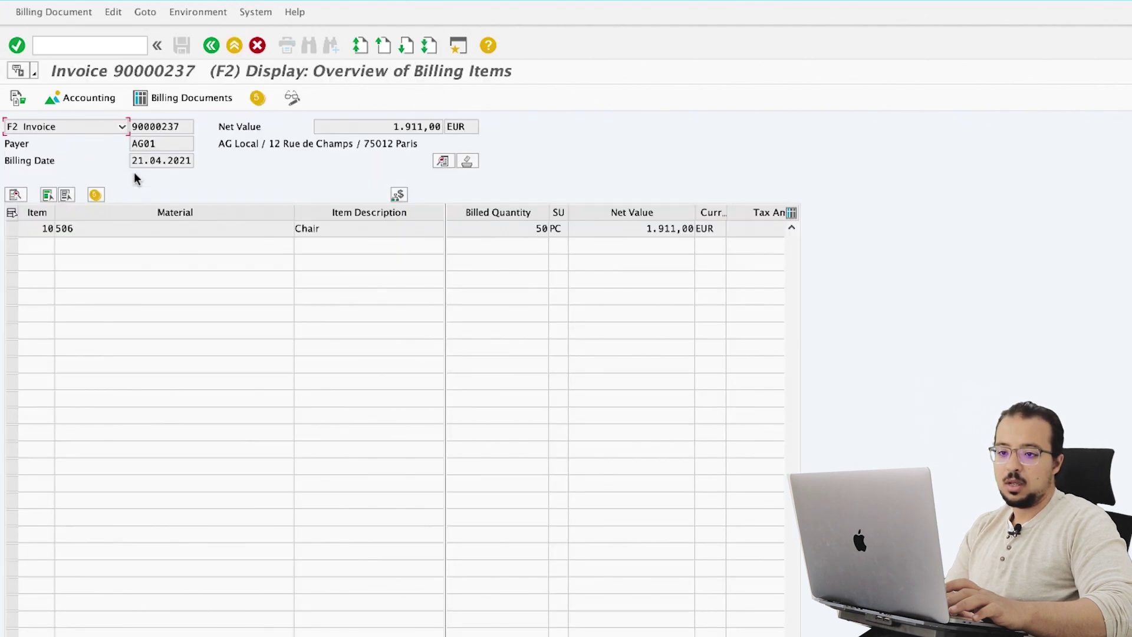
pyautogui.click(80, 98)
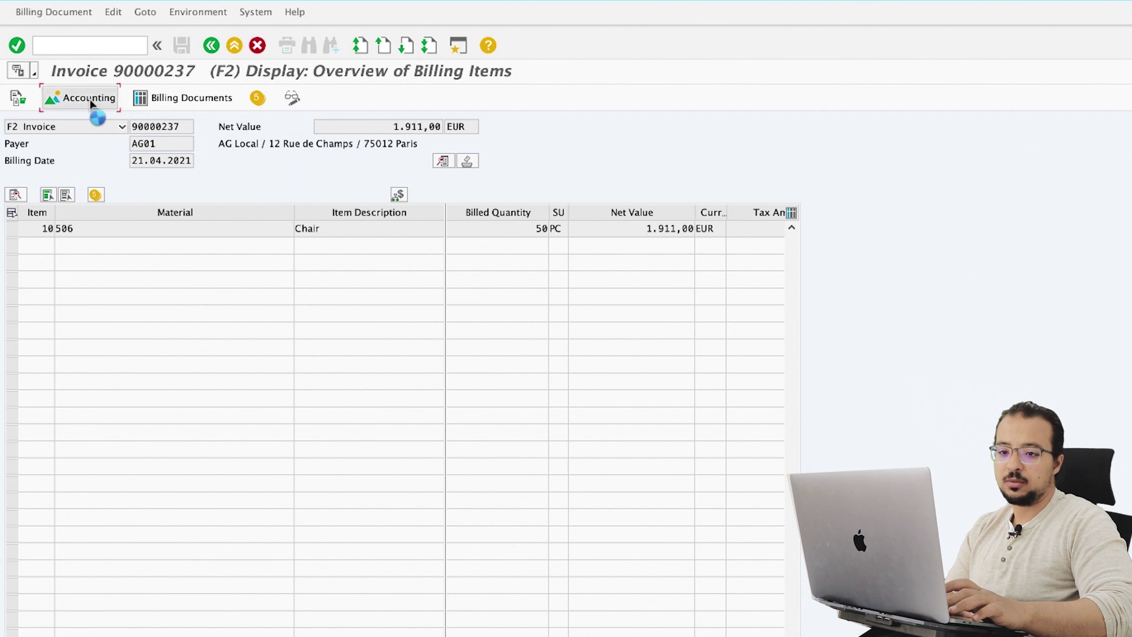
pyautogui.doubleClick(134, 77)
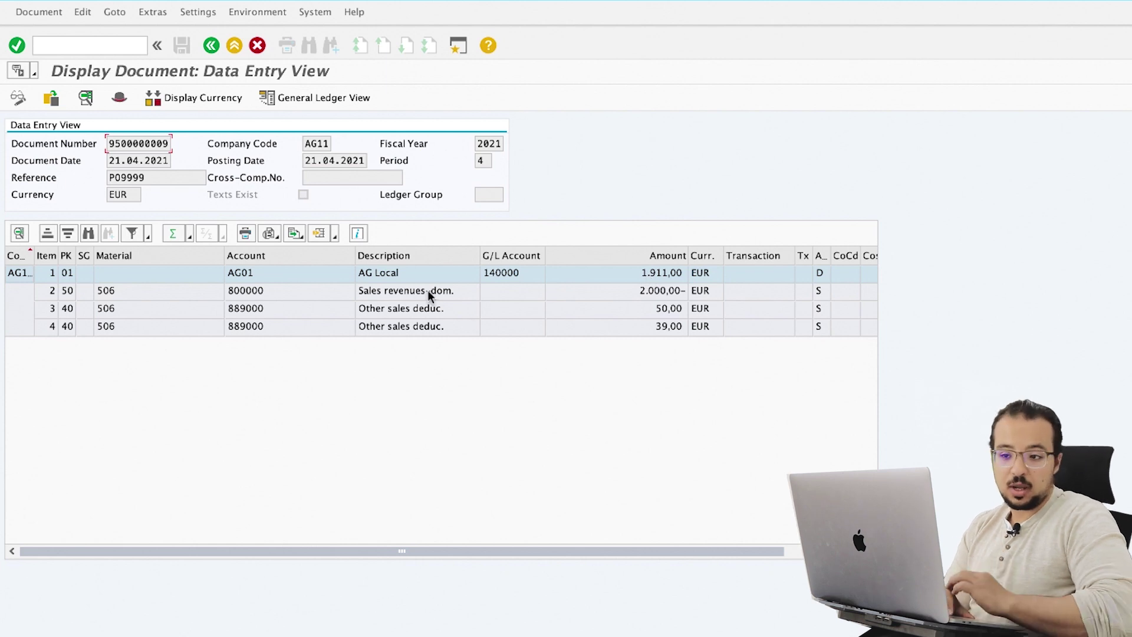
pyautogui.click(12, 292)
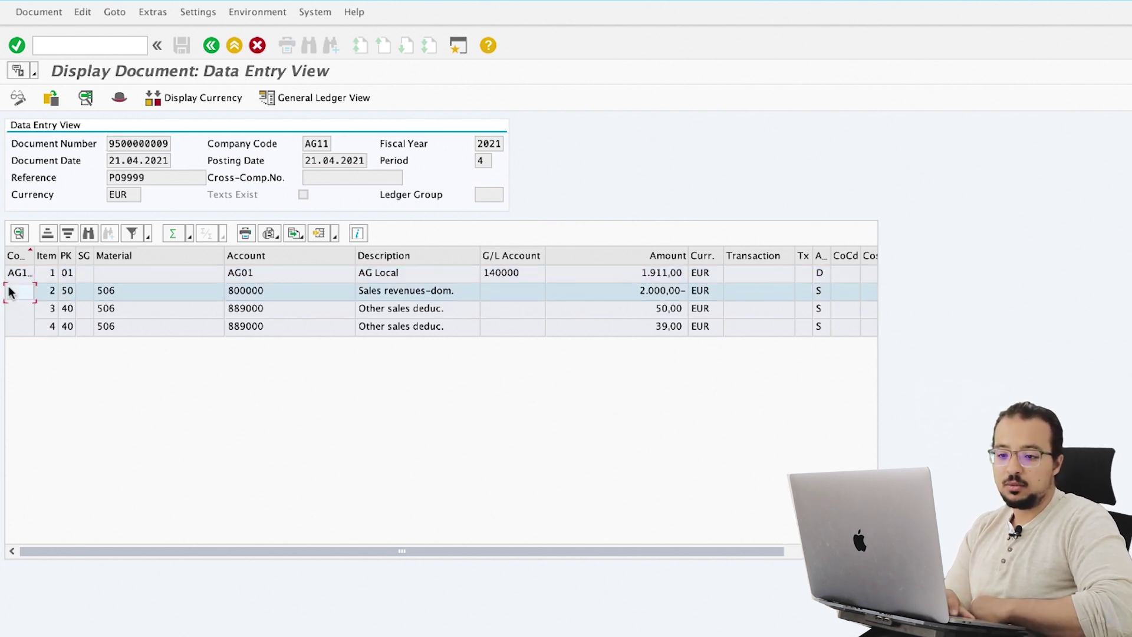
pyautogui.click(650, 308)
pyautogui.click(646, 323)
pyautogui.click(645, 310)
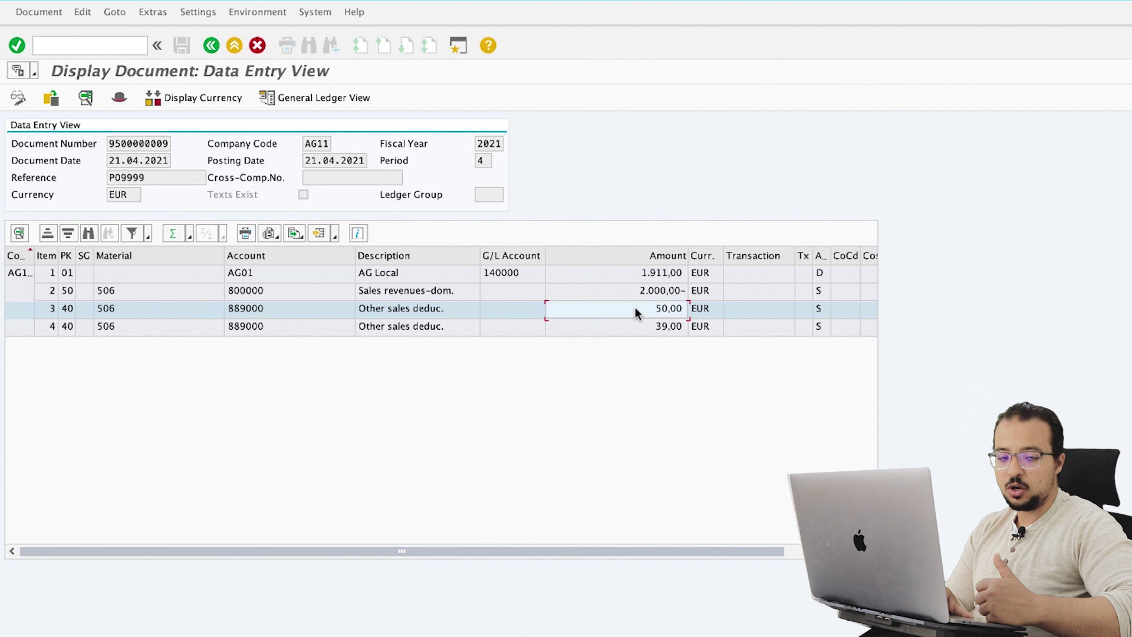
pyautogui.click(629, 328)
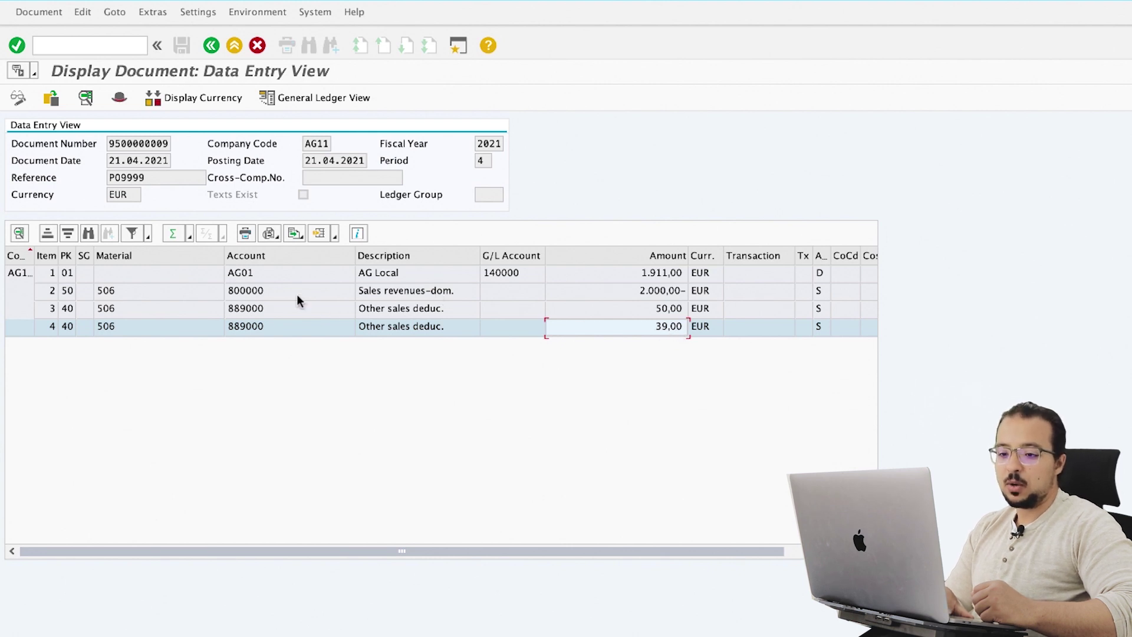
pyautogui.click(260, 290)
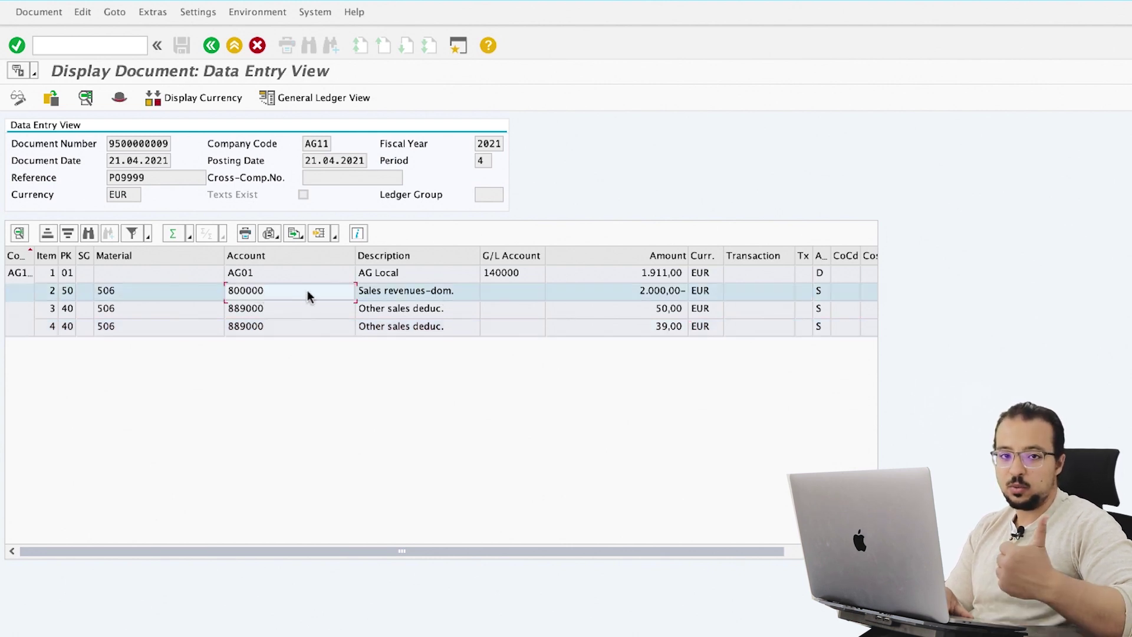
pyautogui.click(296, 308)
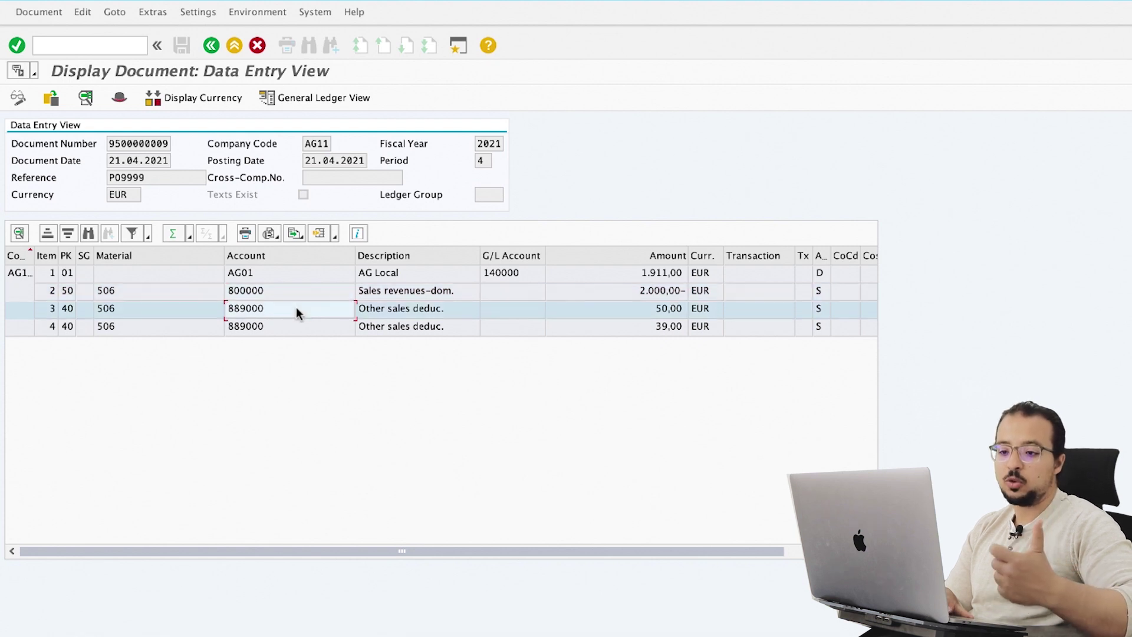
pyautogui.click(289, 321)
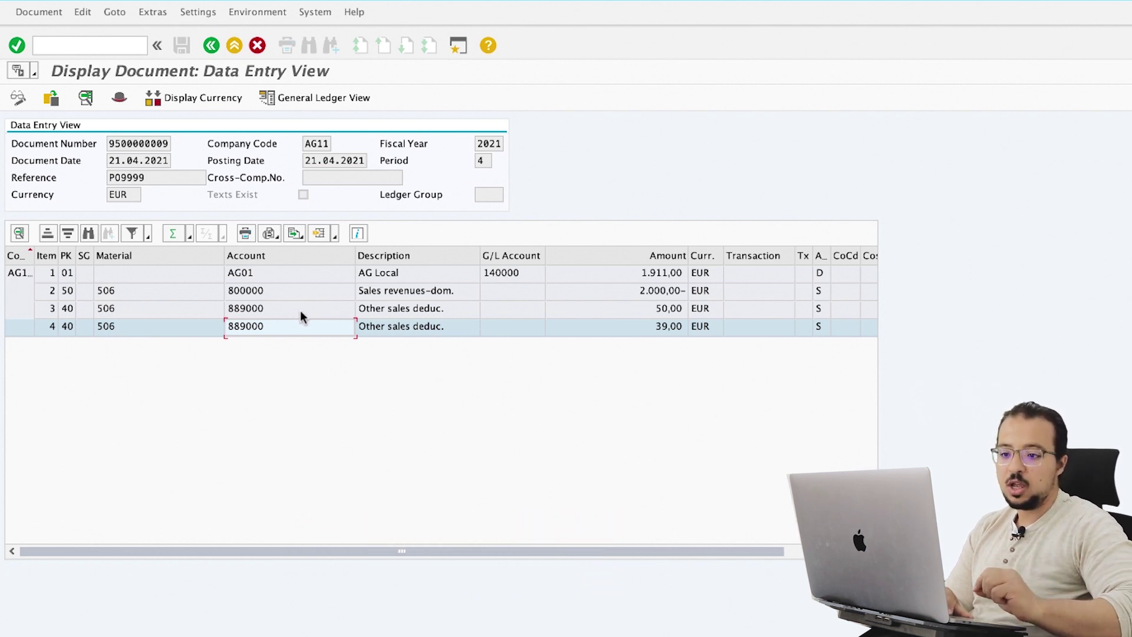
pyautogui.click(301, 310)
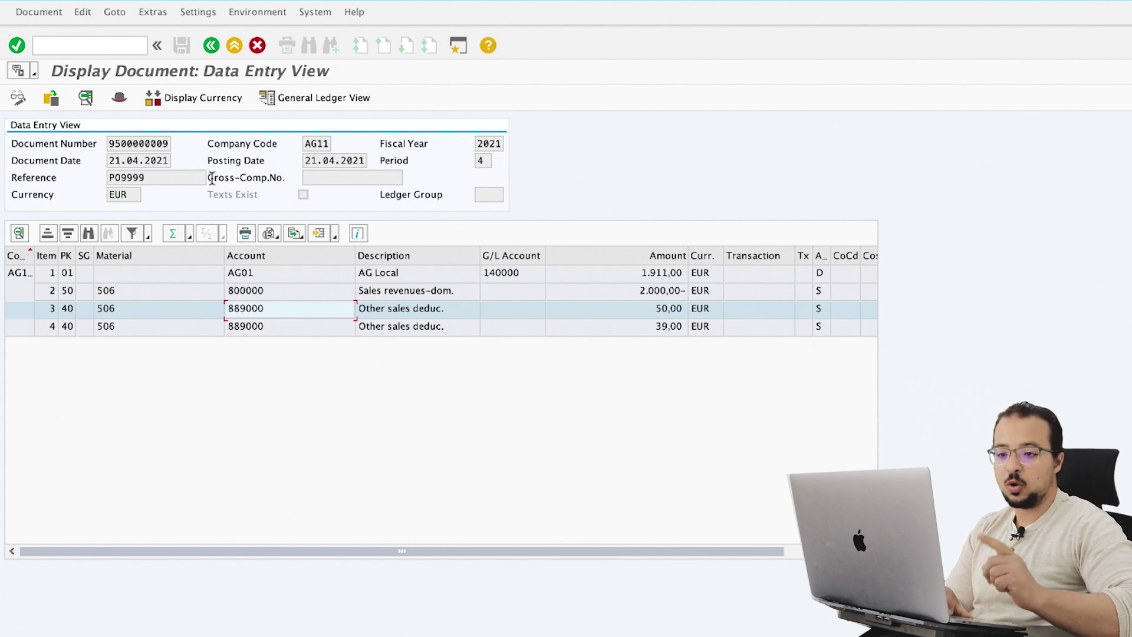
# - Switch transactions and open the SAP Reference IMG
pyautogui.click(108, 46)
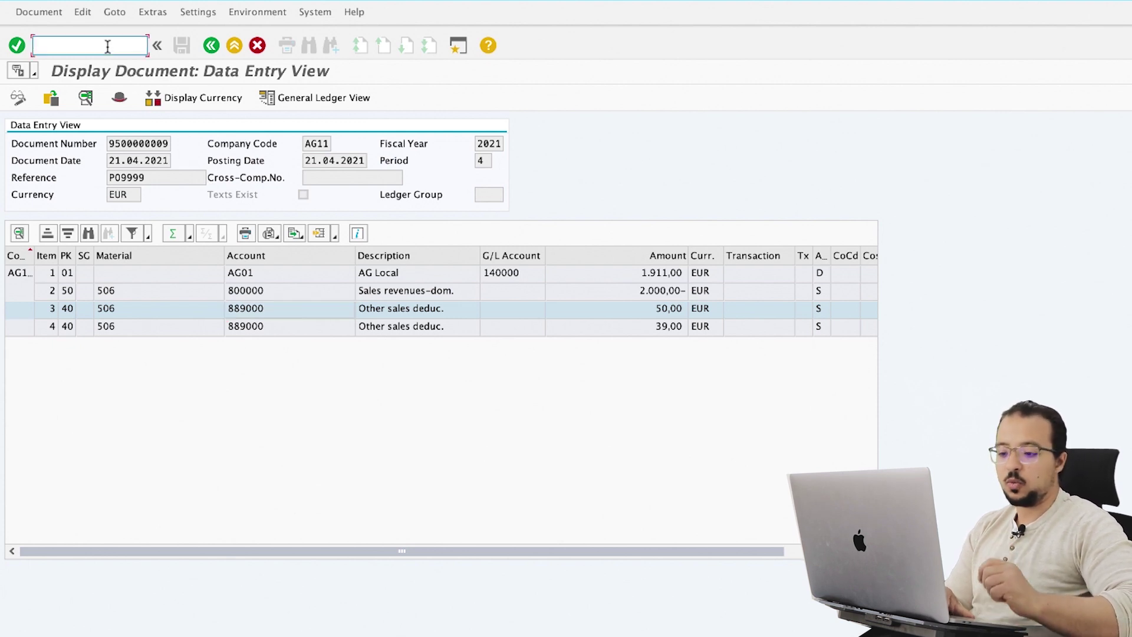
pyautogui.write('/')
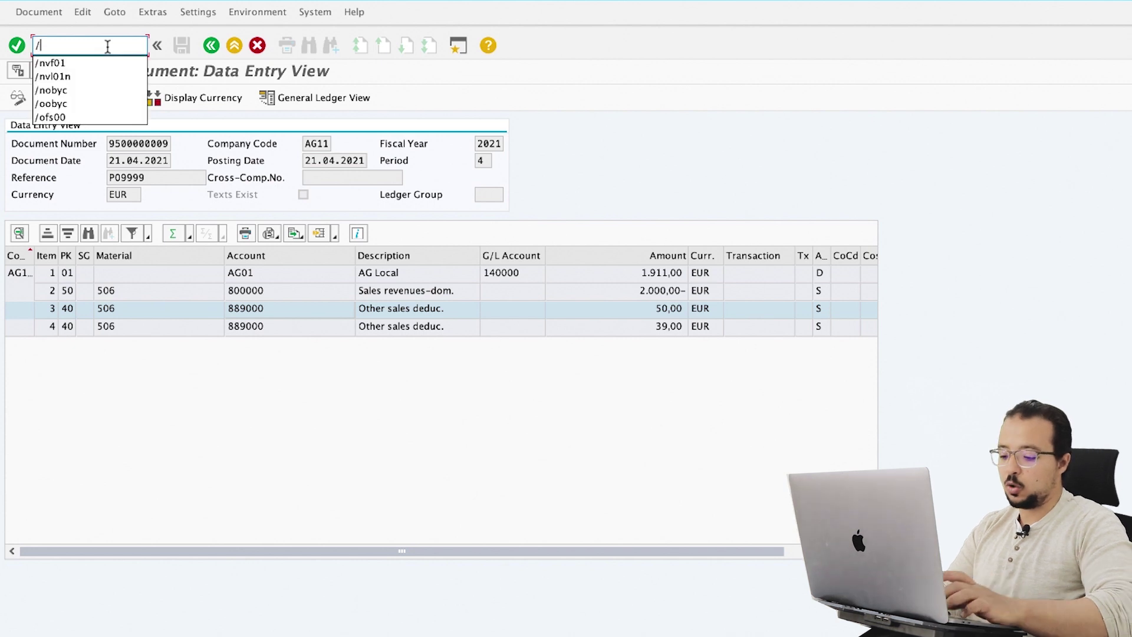
pyautogui.write('nvf03')
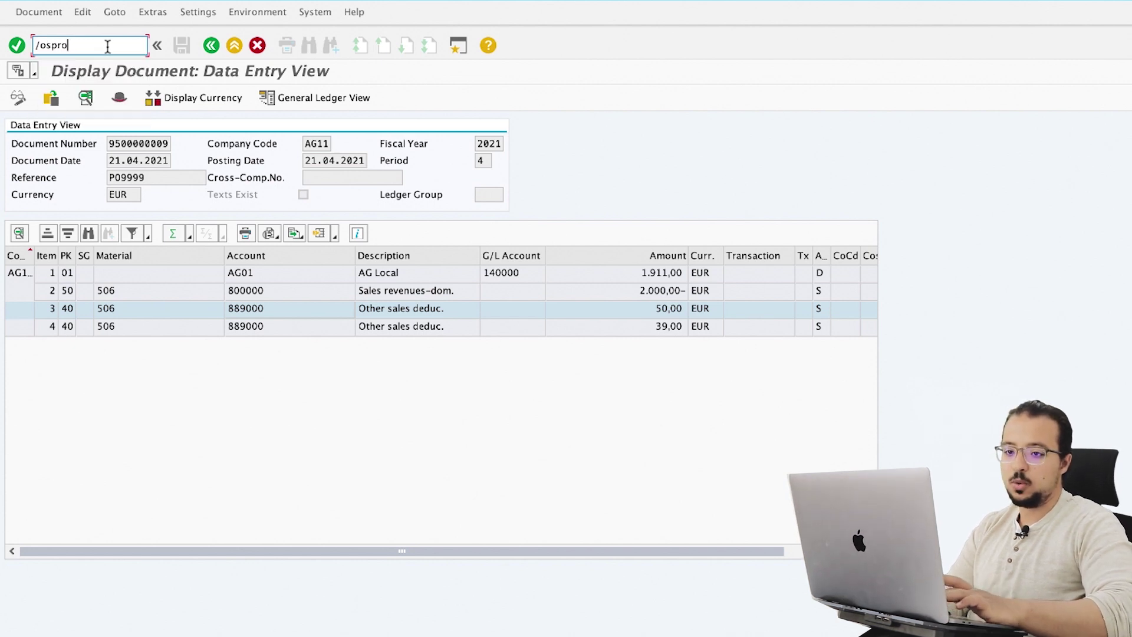
pyautogui.press('Return')
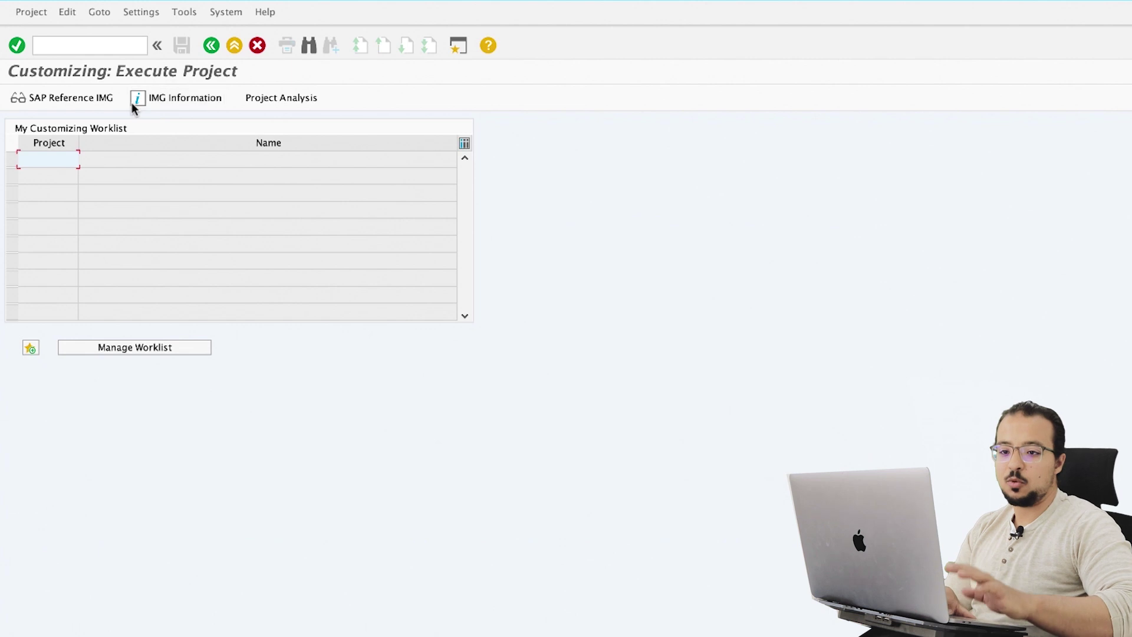
pyautogui.click(91, 97)
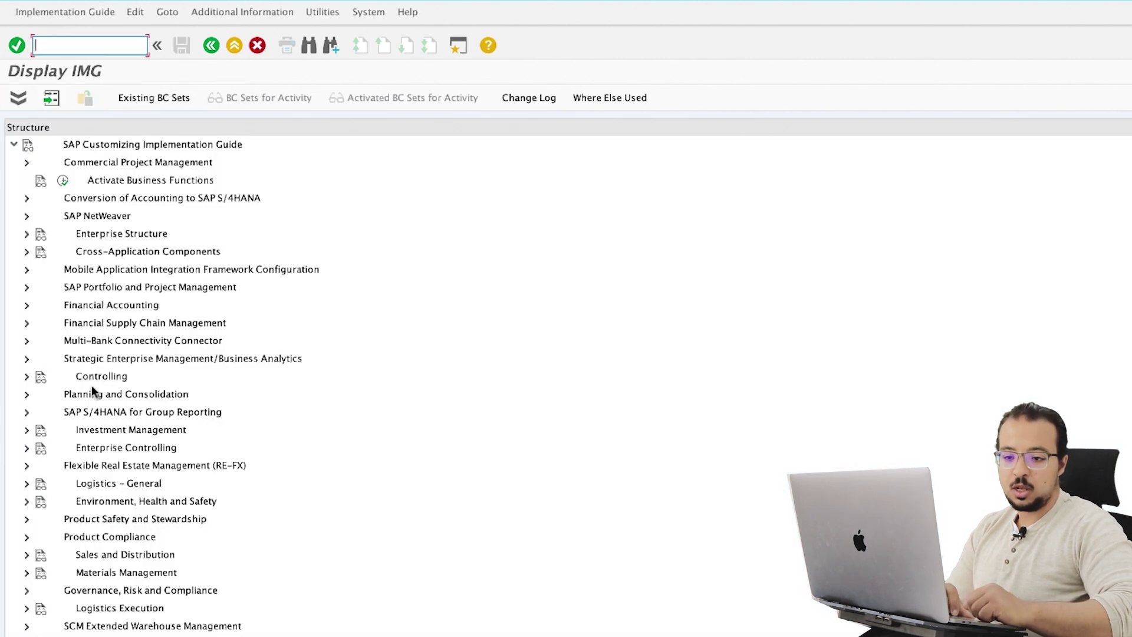
# - Expand Sales and Distribution > Basic Functions > Account Assignment/Costing > Revenue Account Determination
pyautogui.scroll(-3, 91, 390)
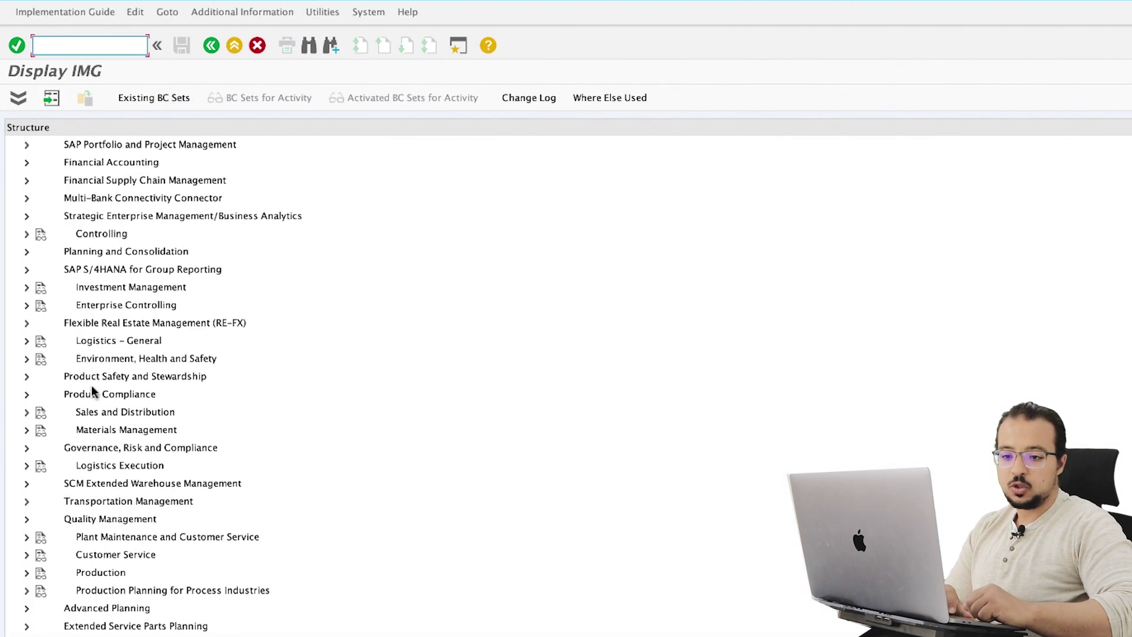
pyautogui.click(27, 412)
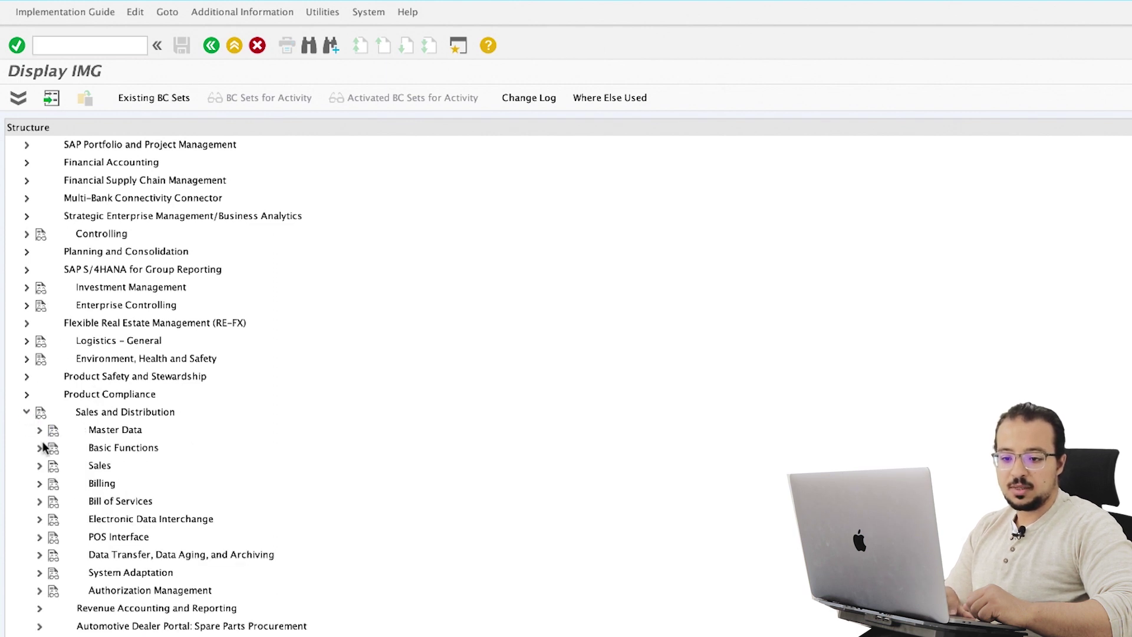
pyautogui.click(39, 450)
pyautogui.scroll(-4, 70, 425)
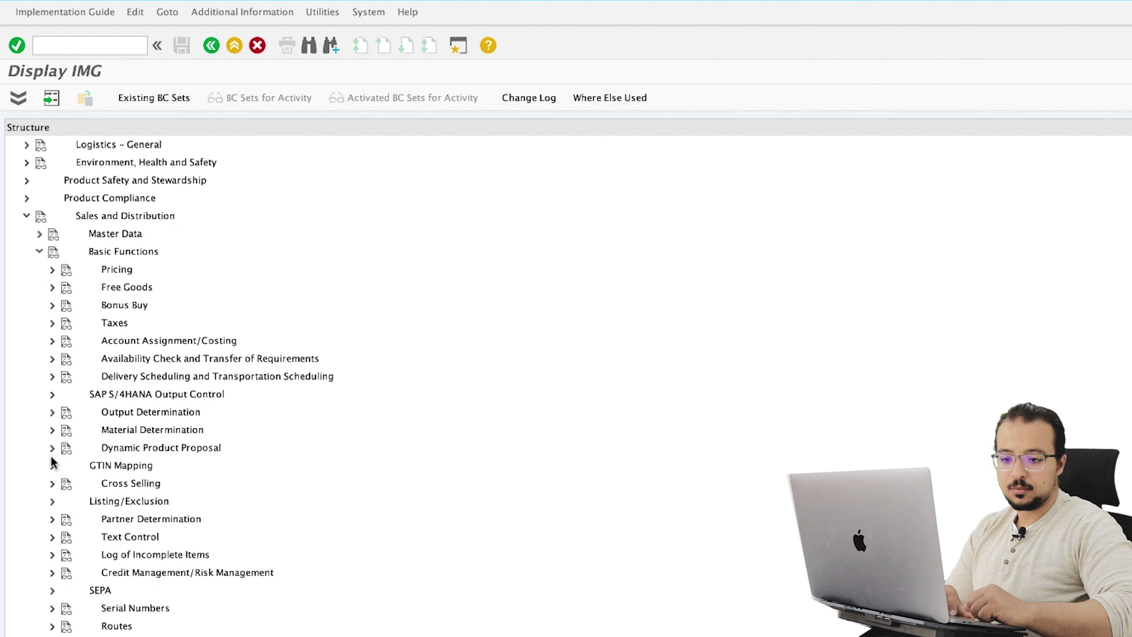
pyautogui.click(53, 342)
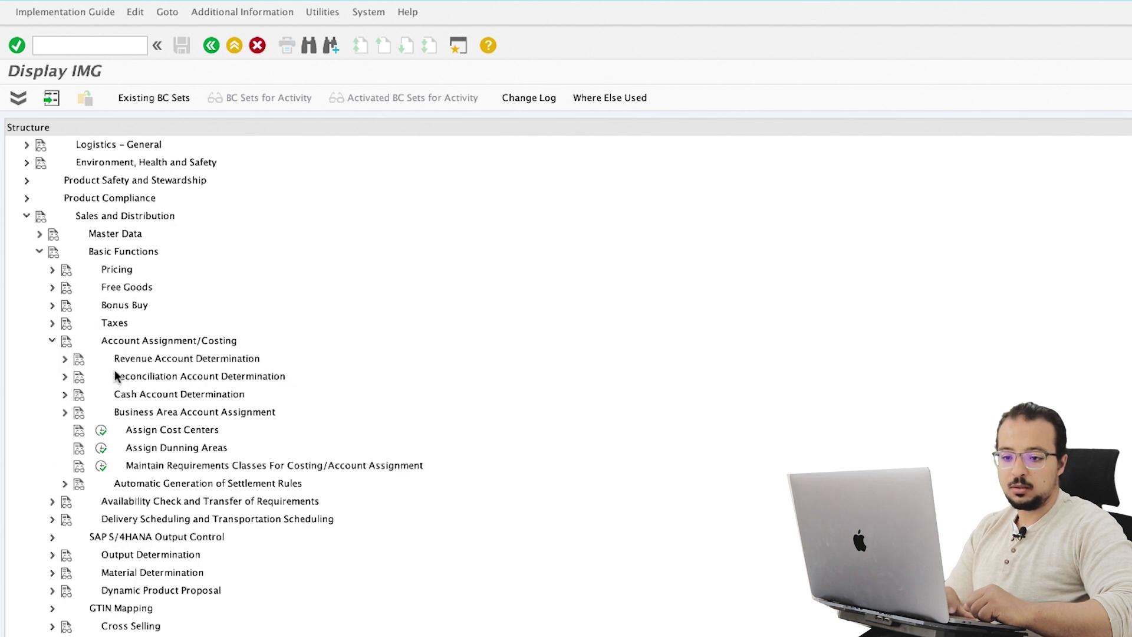
pyautogui.click(65, 359)
pyautogui.scroll(-1, 112, 413)
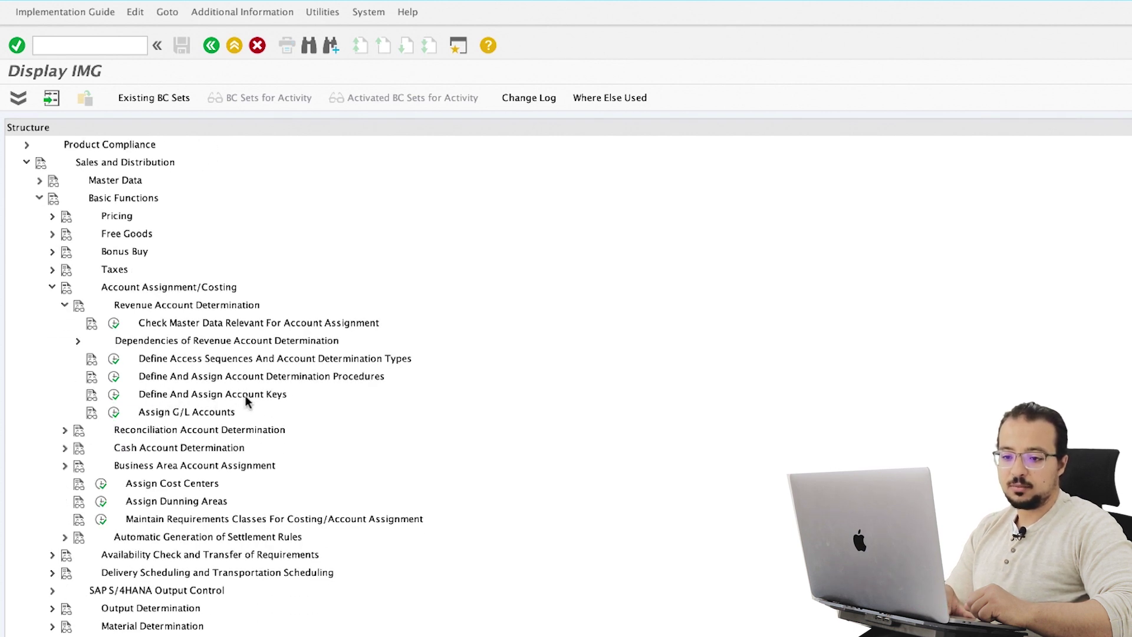
# - In Define Account Keys, add new entries ZG3 and ZG4
pyautogui.click(114, 395)
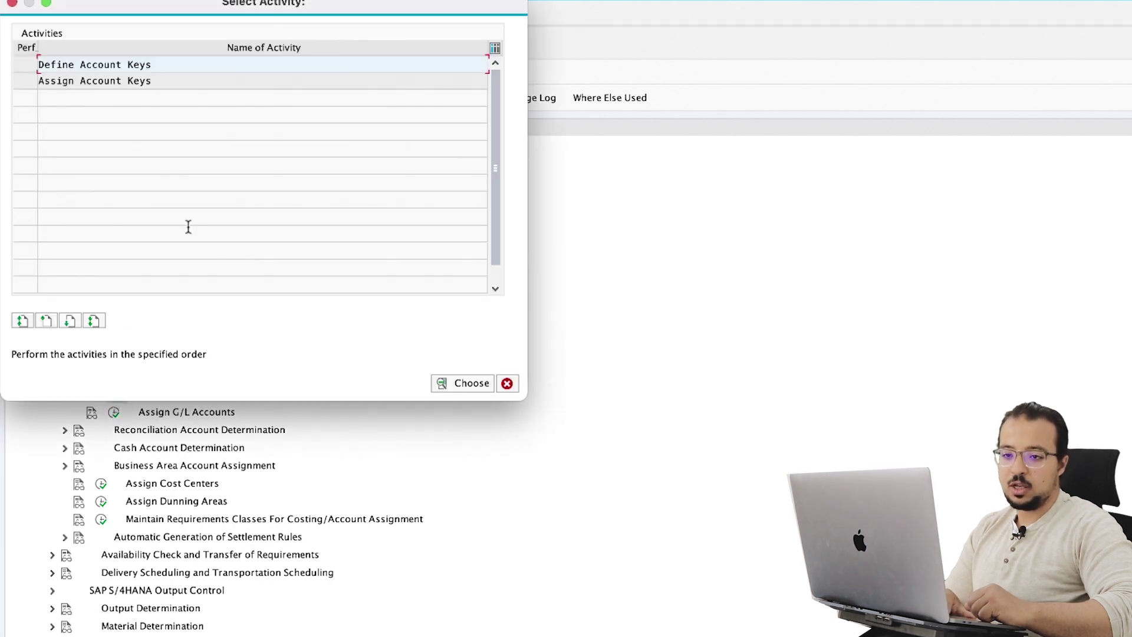
pyautogui.doubleClick(135, 65)
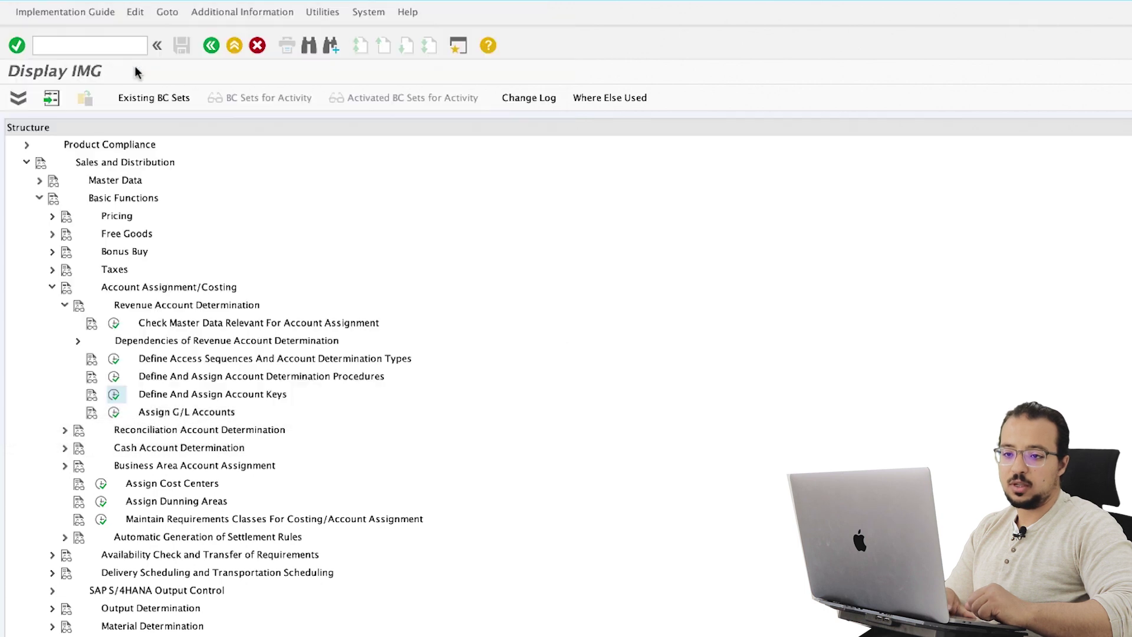
pyautogui.click(79, 101)
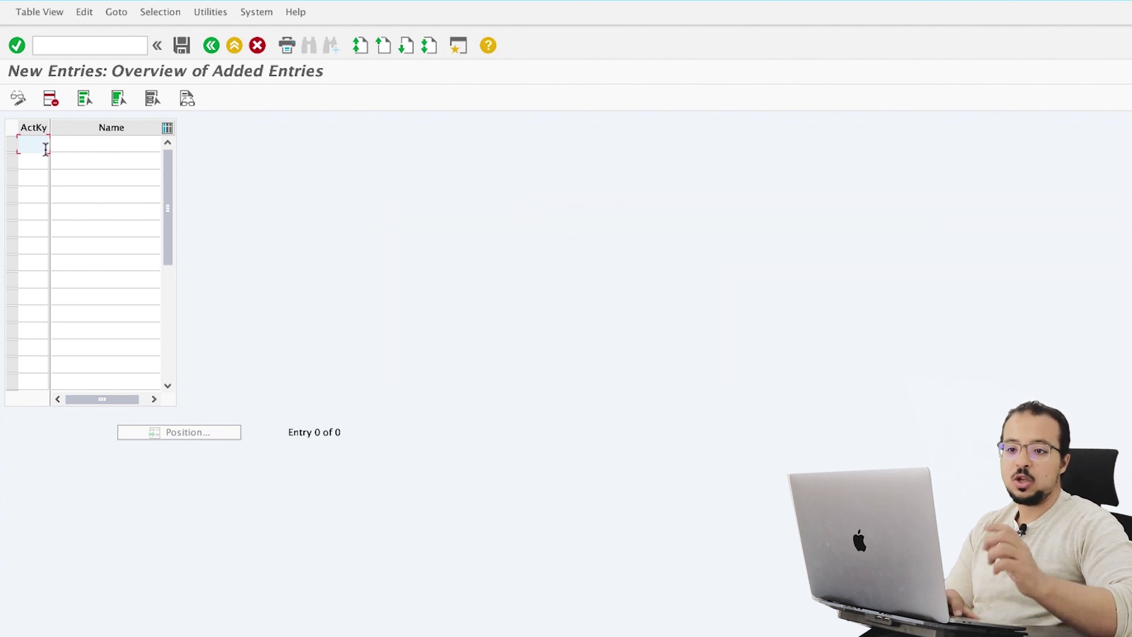
pyautogui.write('Z')
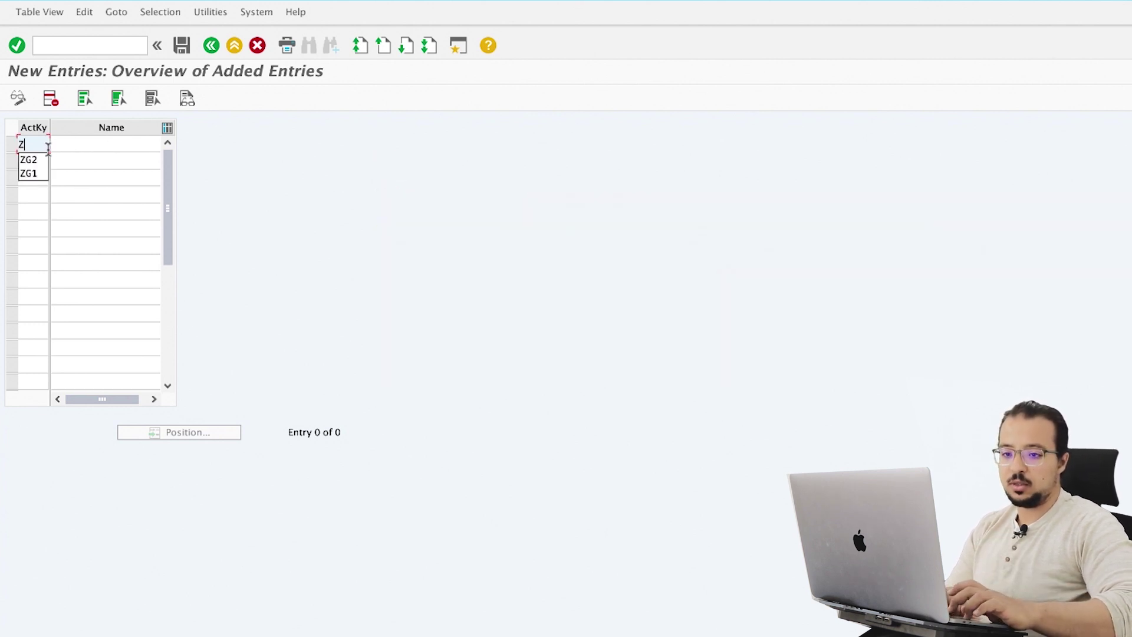
pyautogui.write('G3')
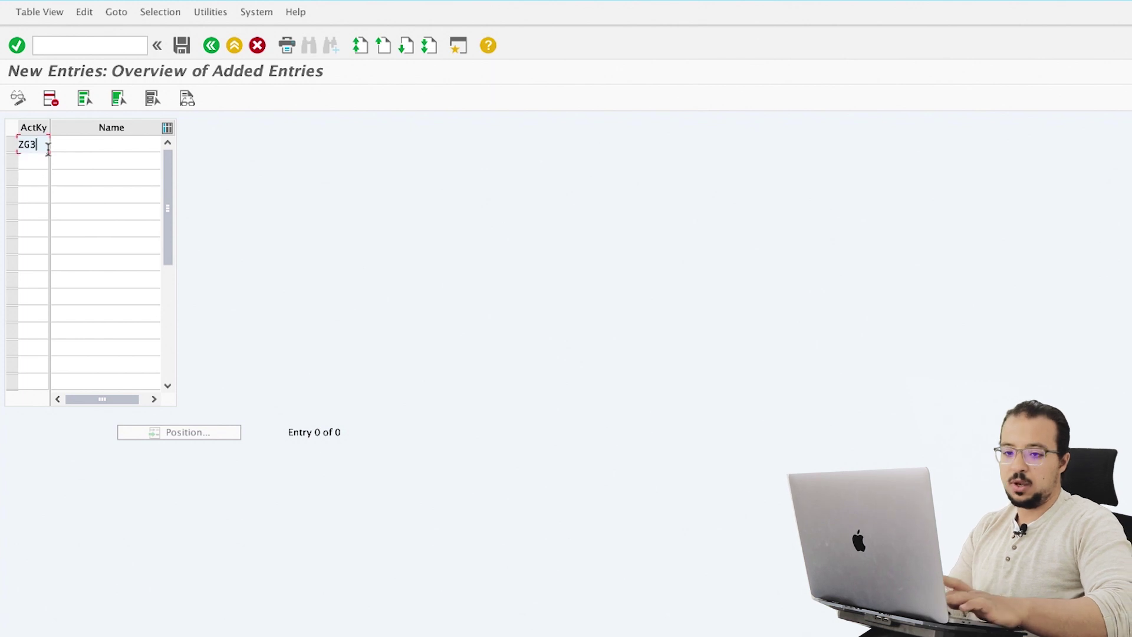
pyautogui.click(37, 157)
pyautogui.write('Z')
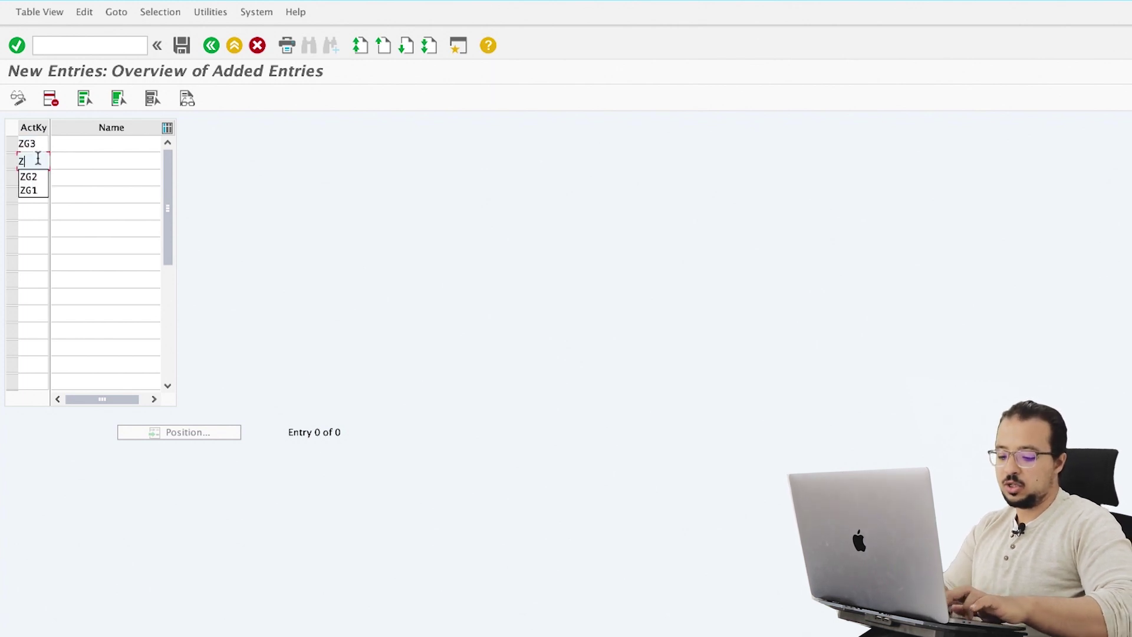
pyautogui.write('G4')
# - Name the keys 'Demo Key 3' and 'Demo Key 4' and save them
pyautogui.click(106, 143)
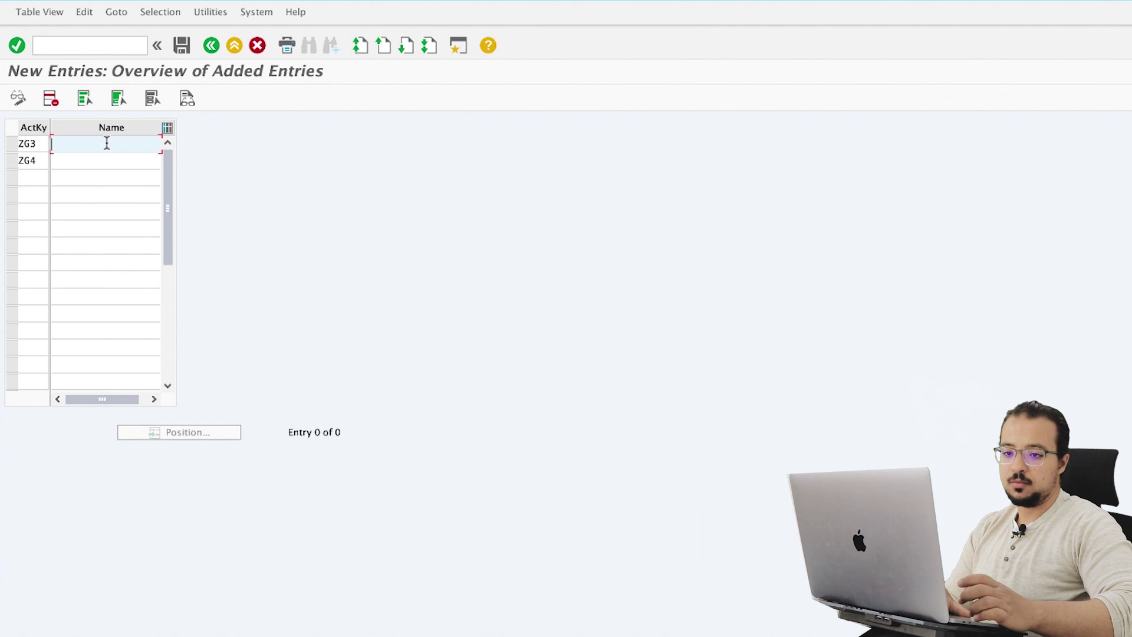
pyautogui.write('Demo K')
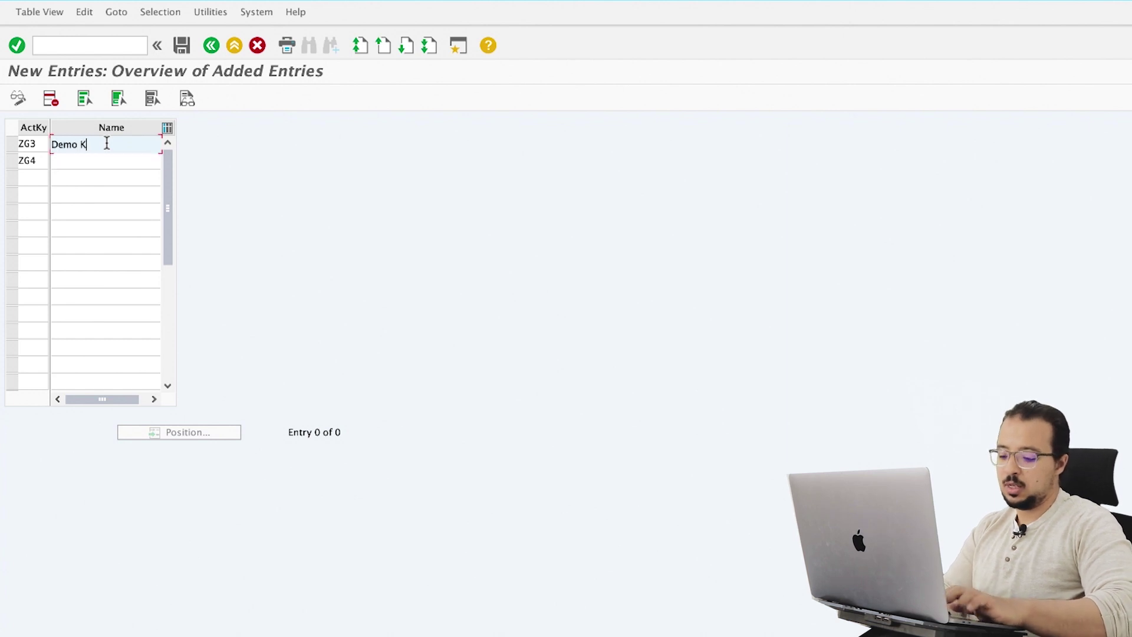
pyautogui.write('ey 3')
pyautogui.click(110, 171)
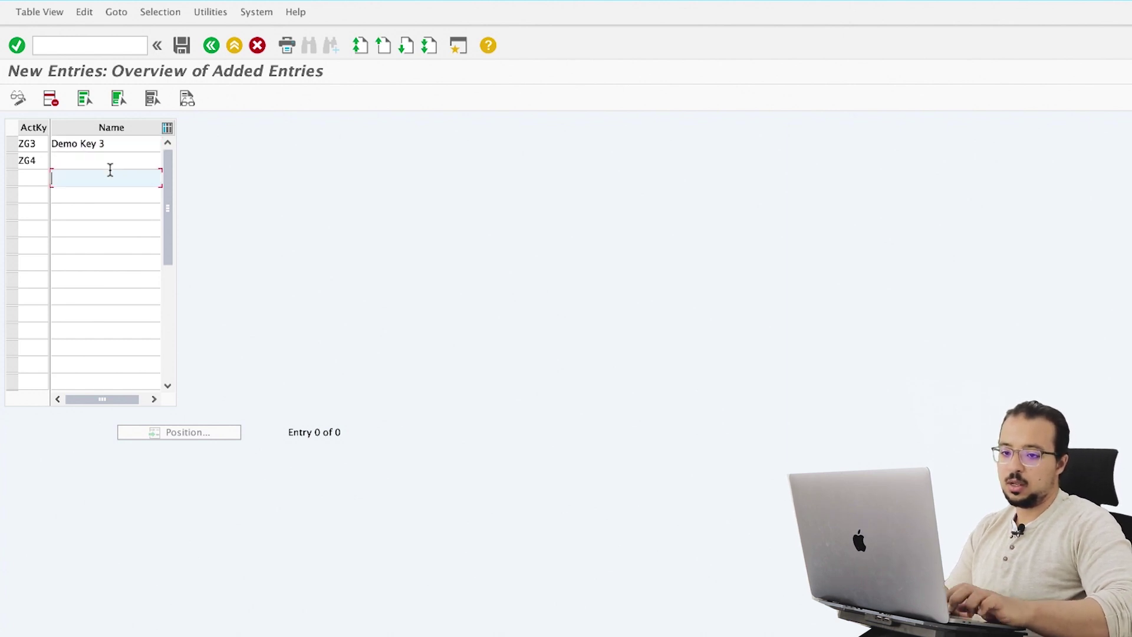
pyautogui.click(109, 165)
pyautogui.write('Demo ')
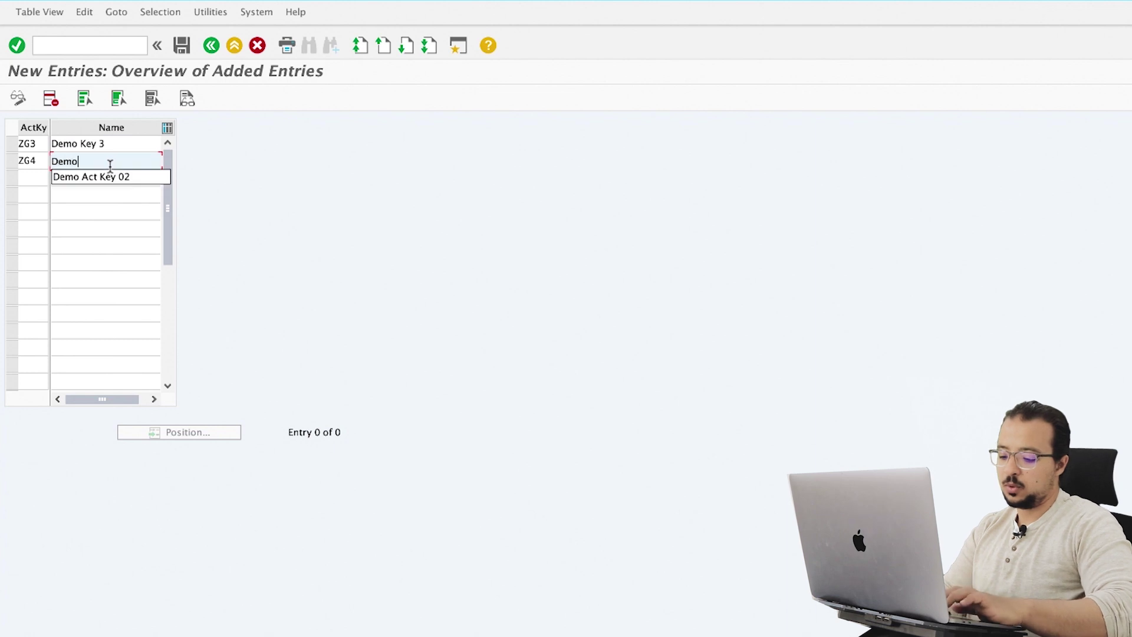
pyautogui.write('Key 4')
pyautogui.press('Return')
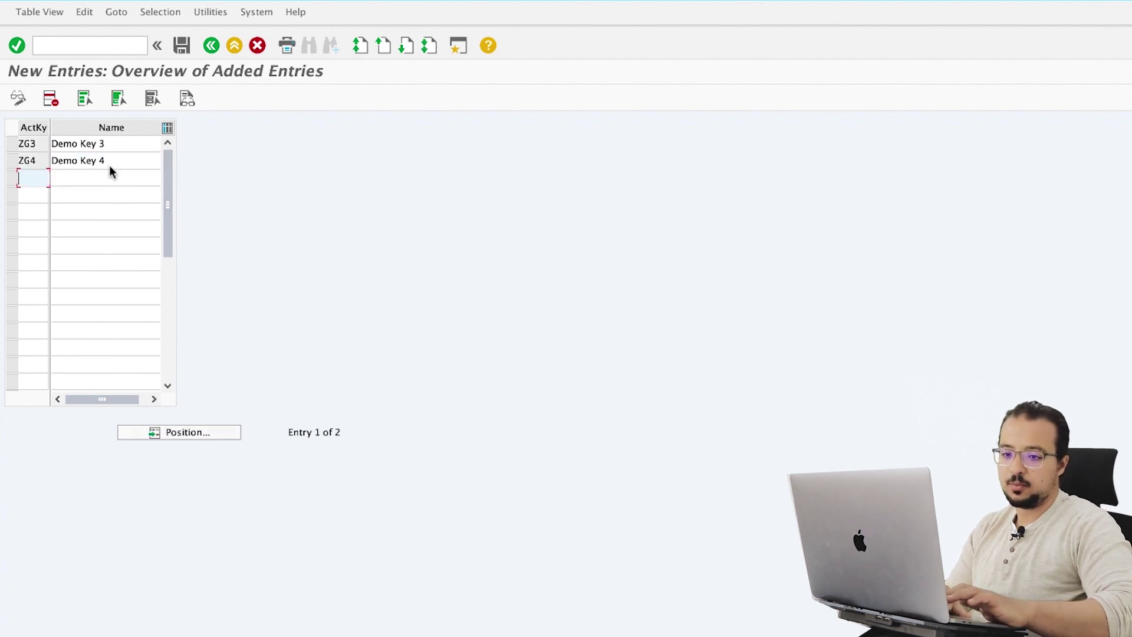
pyautogui.click(190, 46)
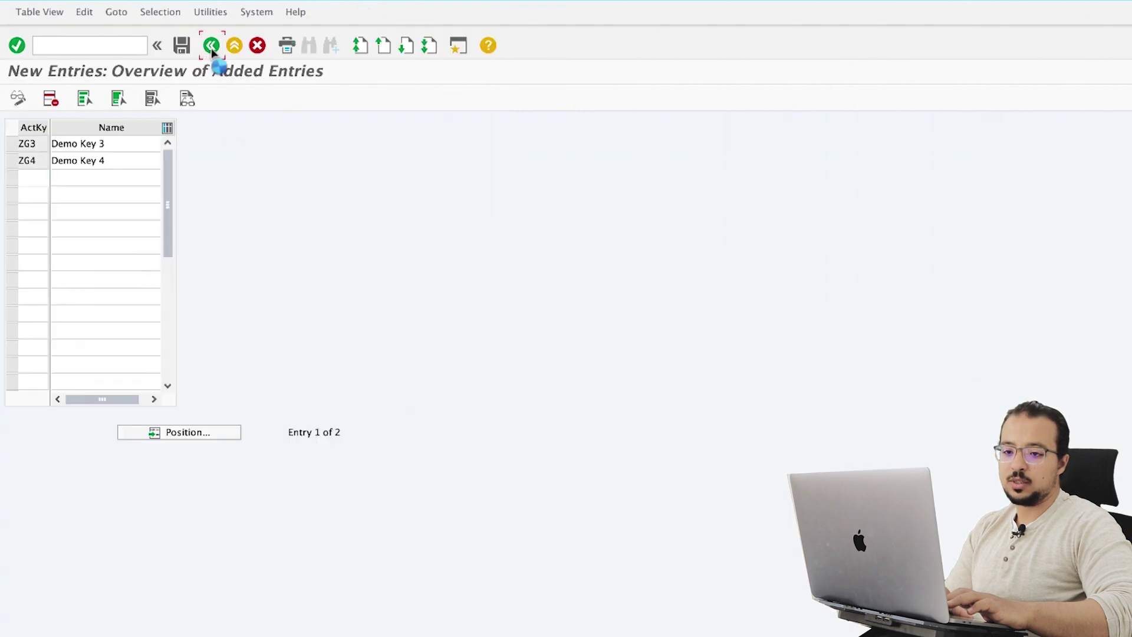
# - Leave account key customizing and return to the billing document
pyautogui.click(212, 45)
pyautogui.click(211, 46)
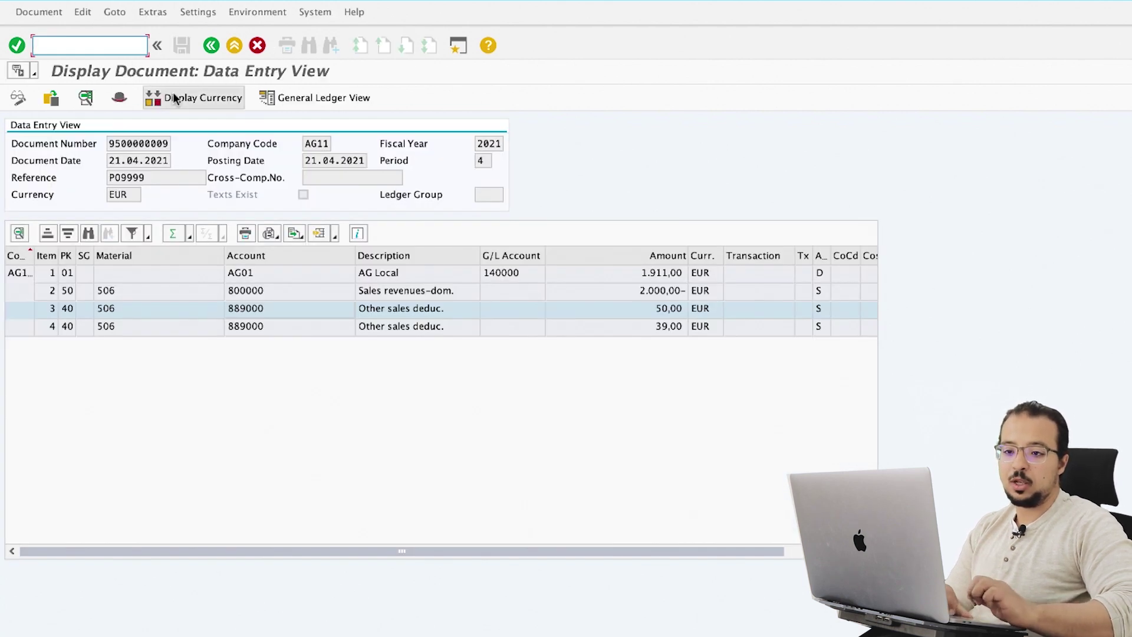
pyautogui.click(210, 44)
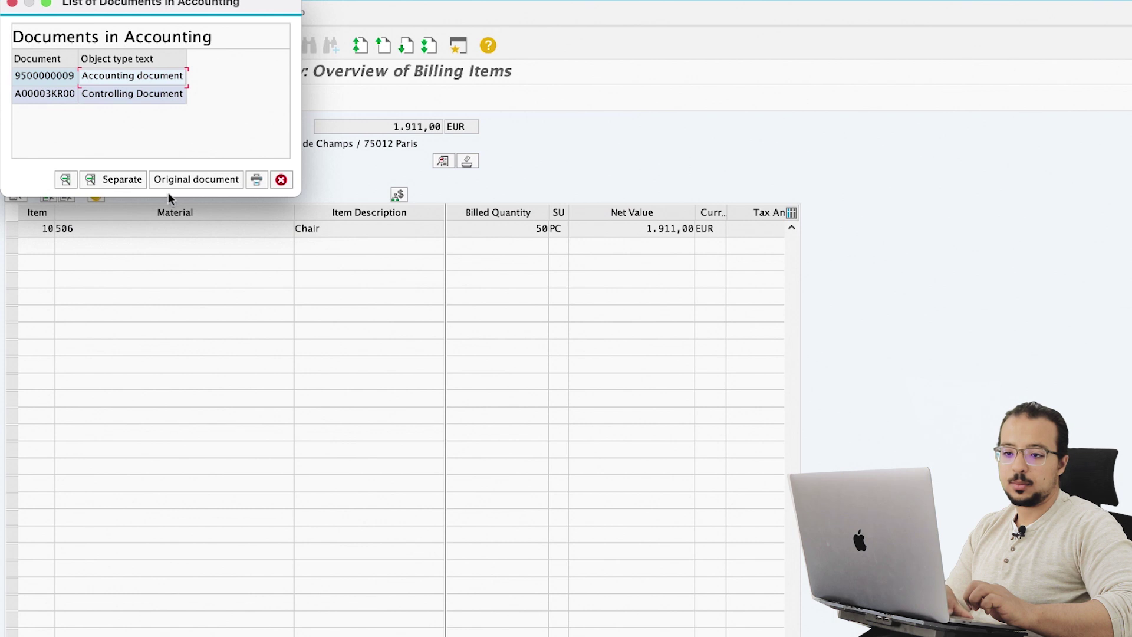
pyautogui.click(279, 182)
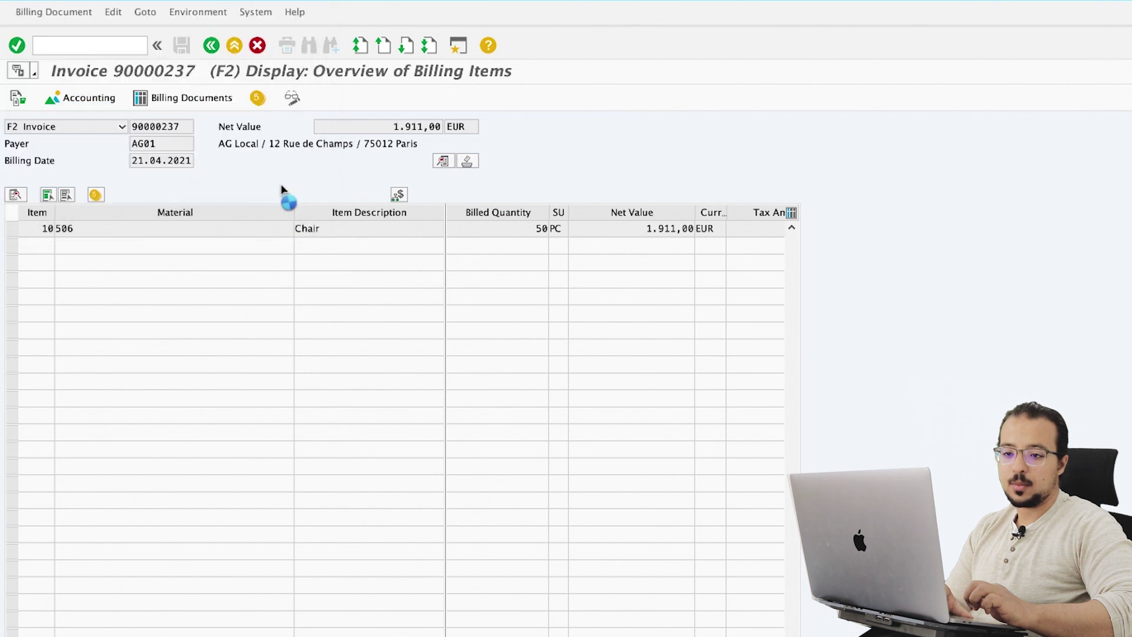
# - Show item 10's pricing conditions and run a pricing analysis
pyautogui.click(42, 229)
pyautogui.click(92, 196)
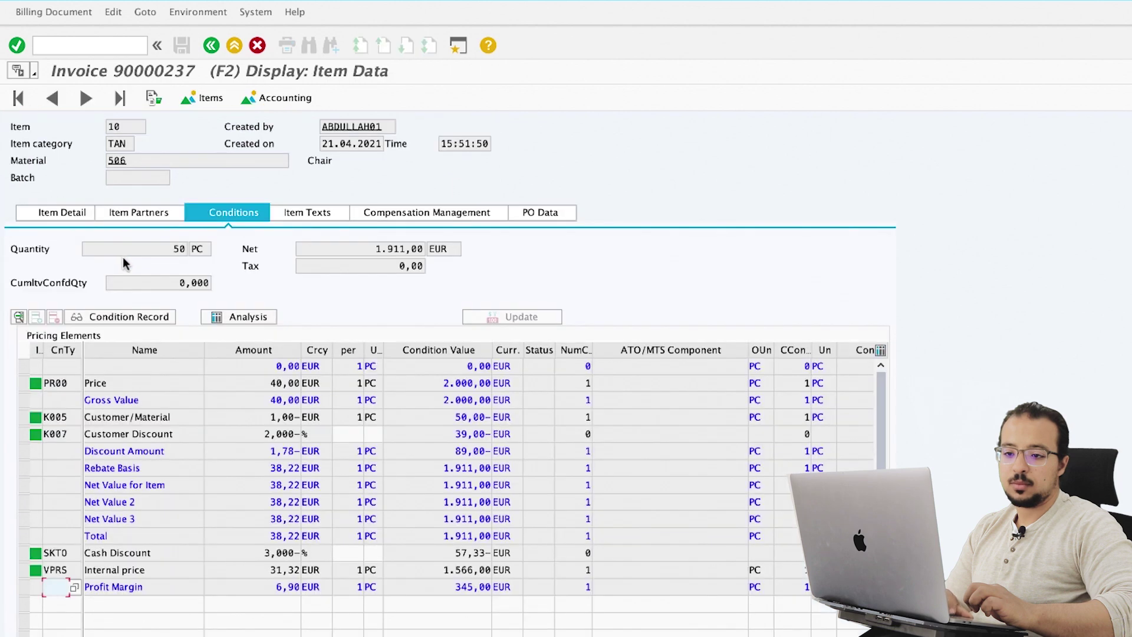
pyautogui.click(237, 318)
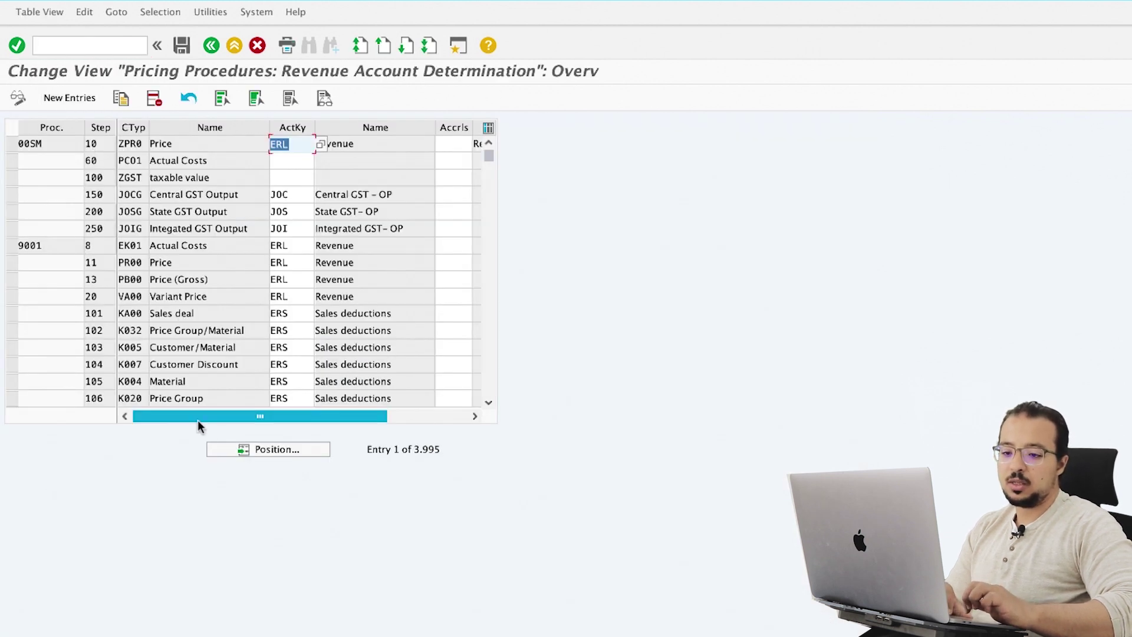
# - Jump to pricing procedure RVAA01 and select steps 103 (K005) and 104 (K007)
pyautogui.click(227, 451)
pyautogui.write('RVaa01')
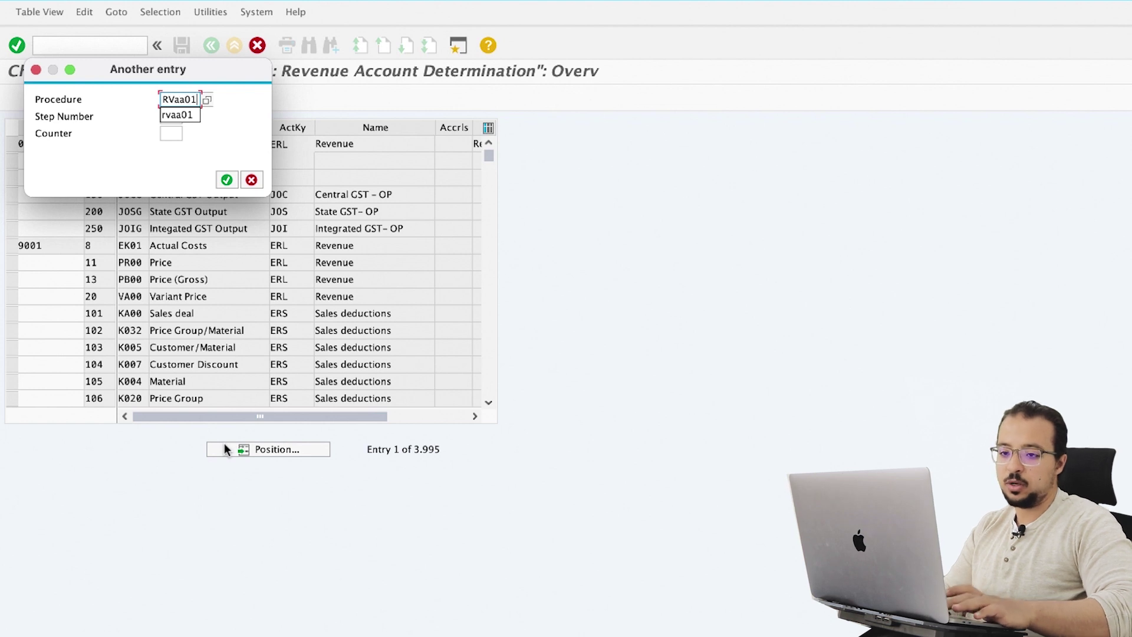
pyautogui.press('Return')
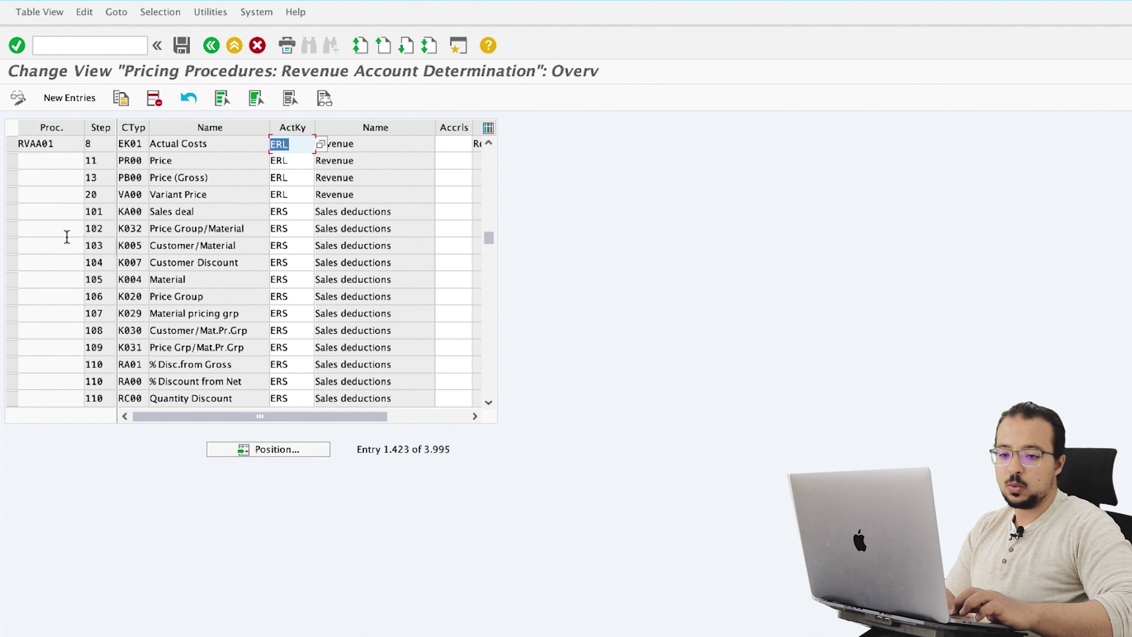
pyautogui.click(12, 245)
pyautogui.click(12, 263)
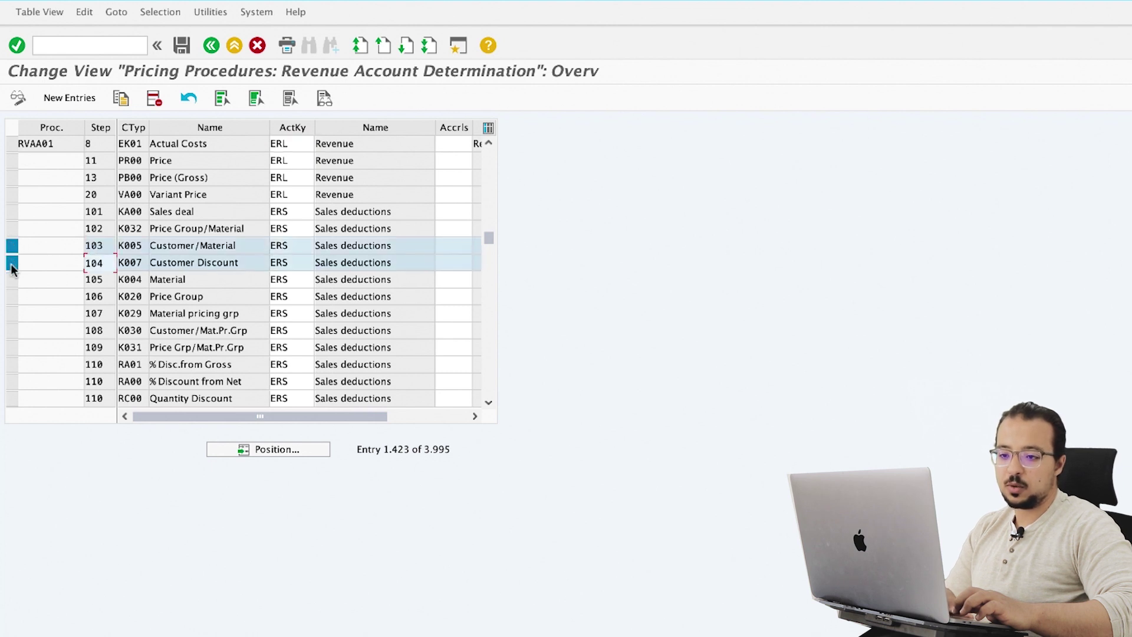
# - Replace ERS with account key ZG3 on K005 and ZG4 on K007, then save under the customizing request
pyautogui.doubleClick(294, 251)
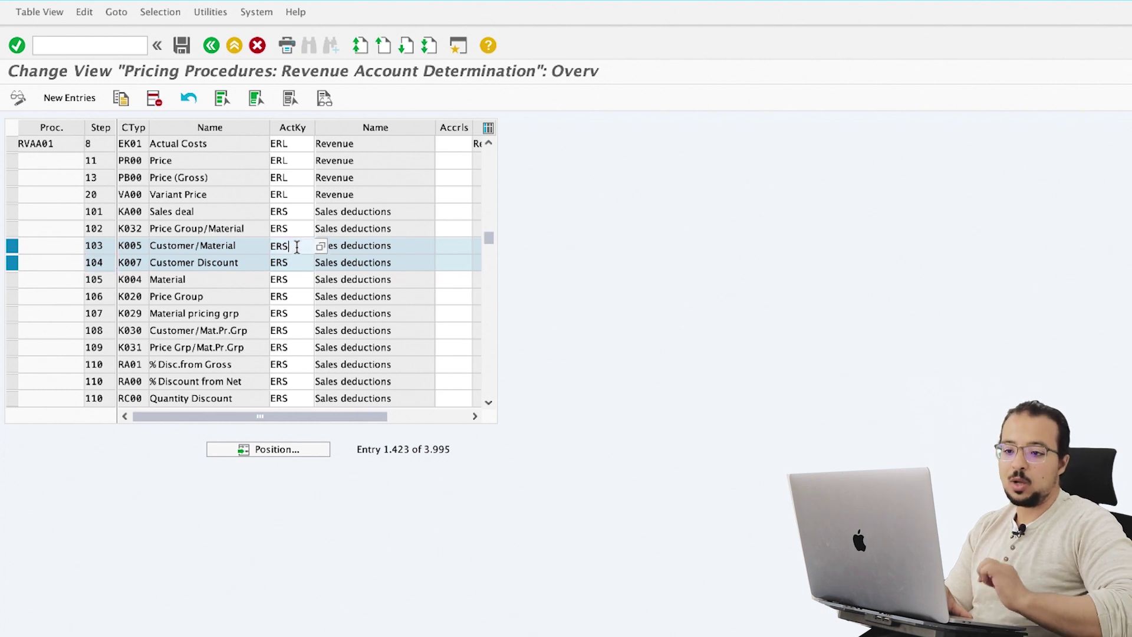
pyautogui.write('Zg3')
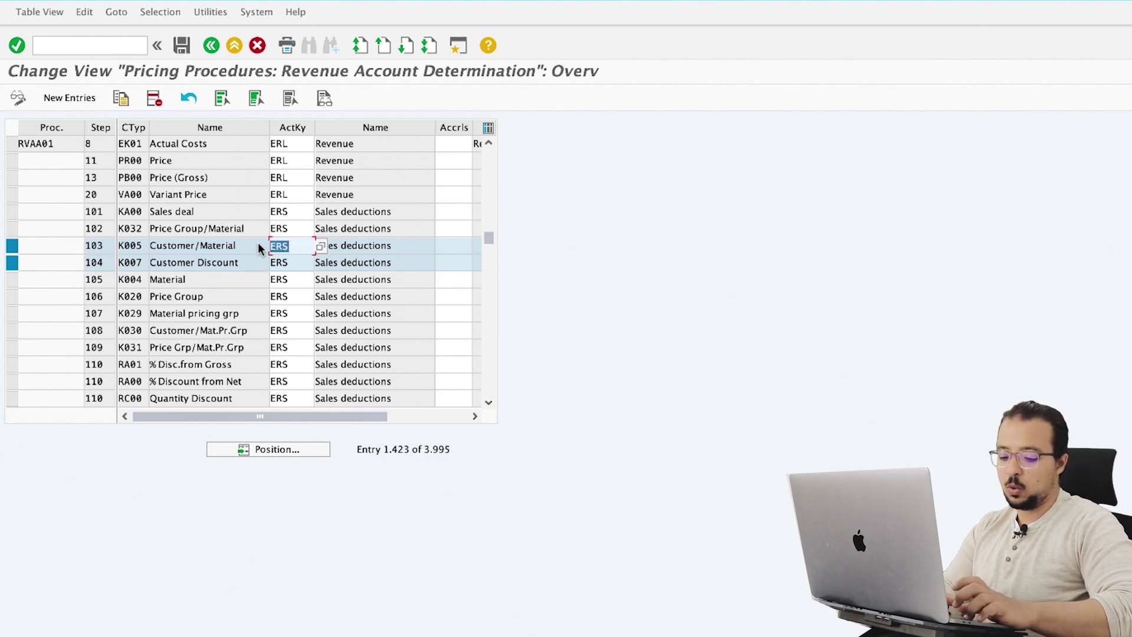
pyautogui.click(300, 263)
pyautogui.write('Z')
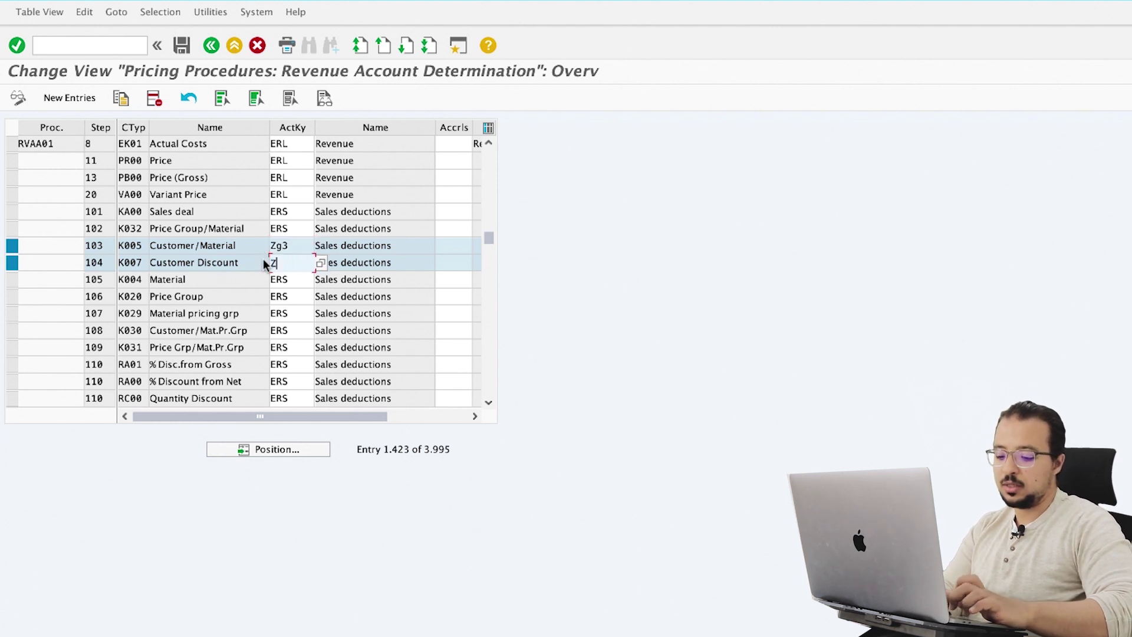
pyautogui.write('g4')
pyautogui.press('Return')
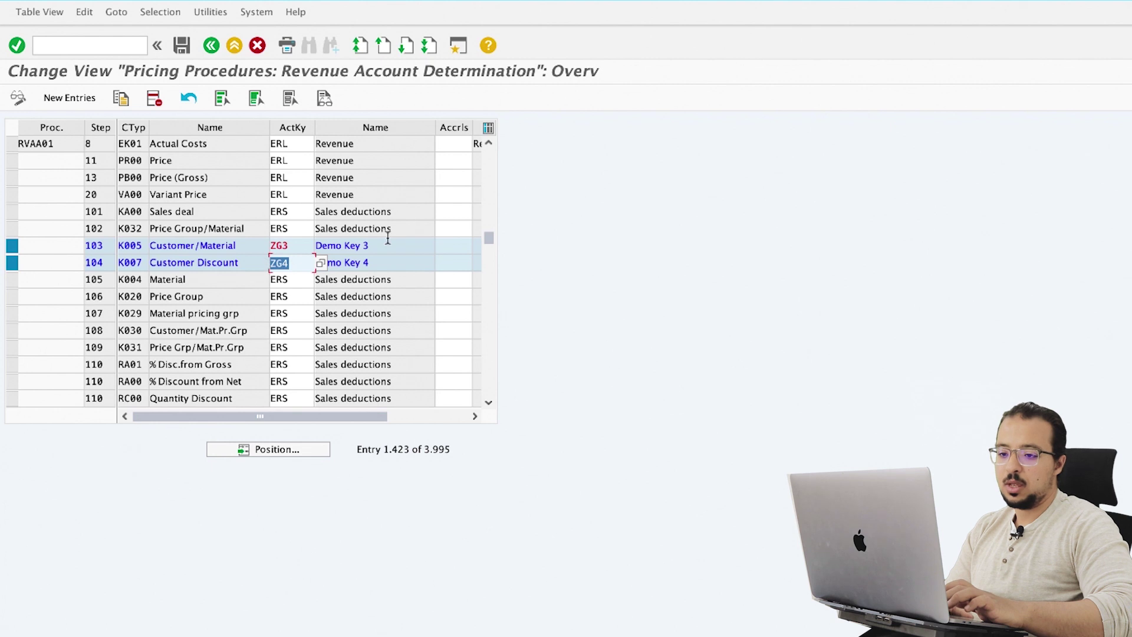
pyautogui.click(182, 46)
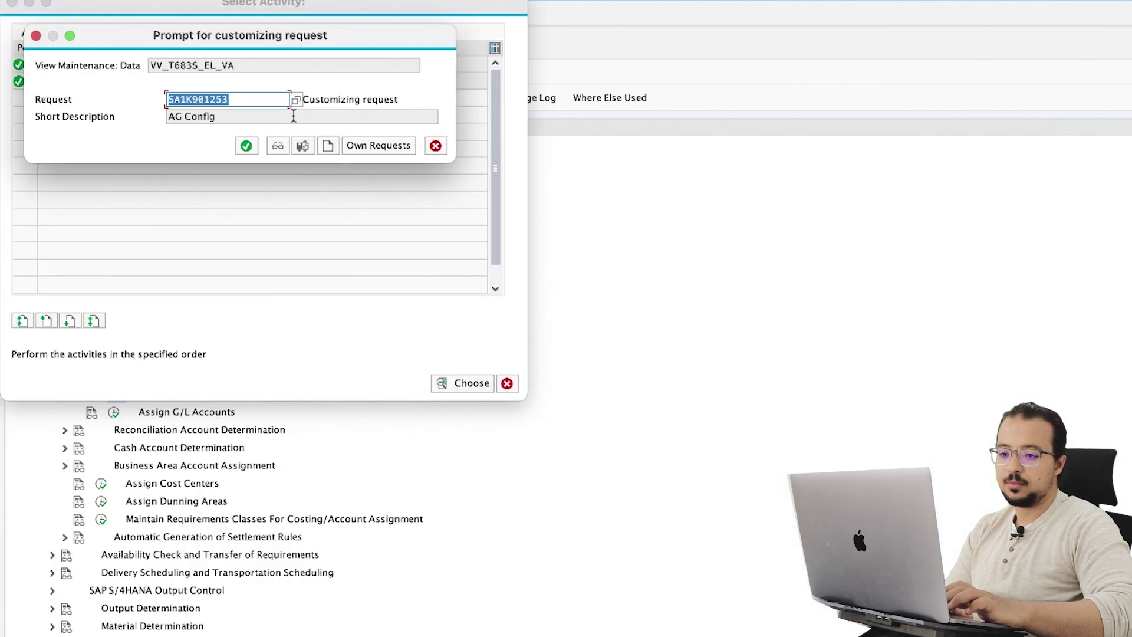
pyautogui.click(246, 146)
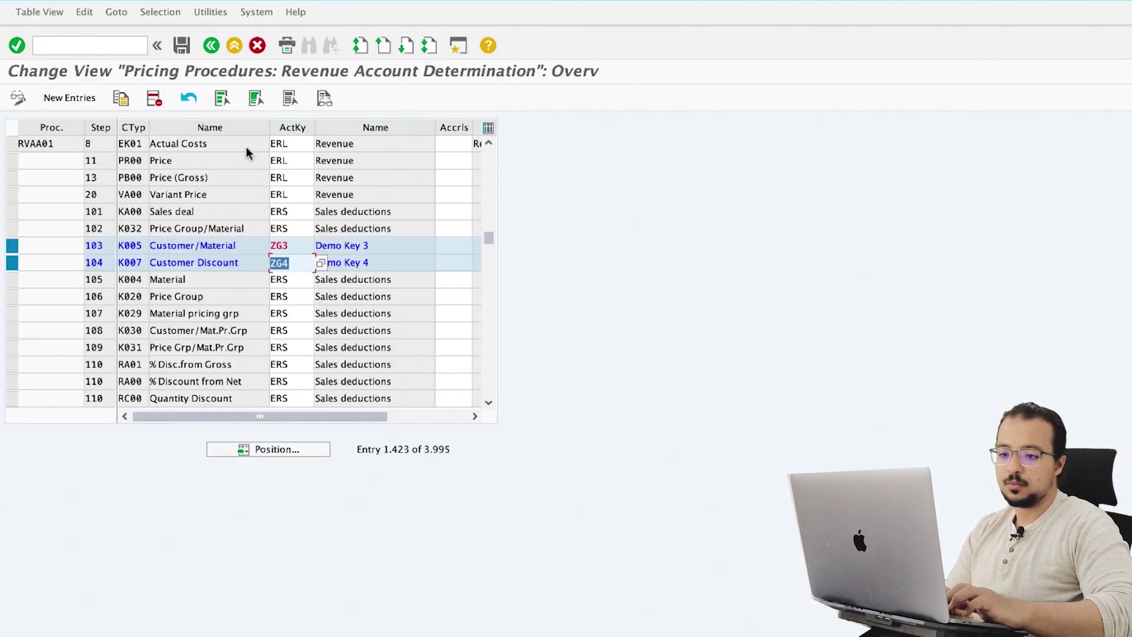
# - Leave the activity selection and open the Assign G/L Accounts table list
pyautogui.click(214, 45)
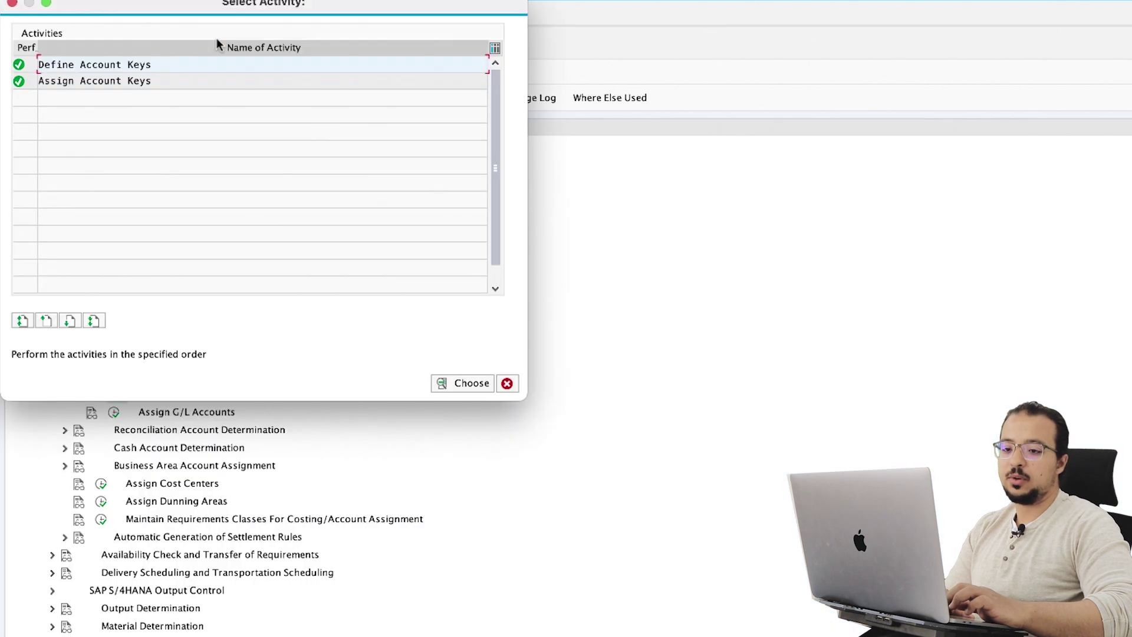
pyautogui.click(507, 384)
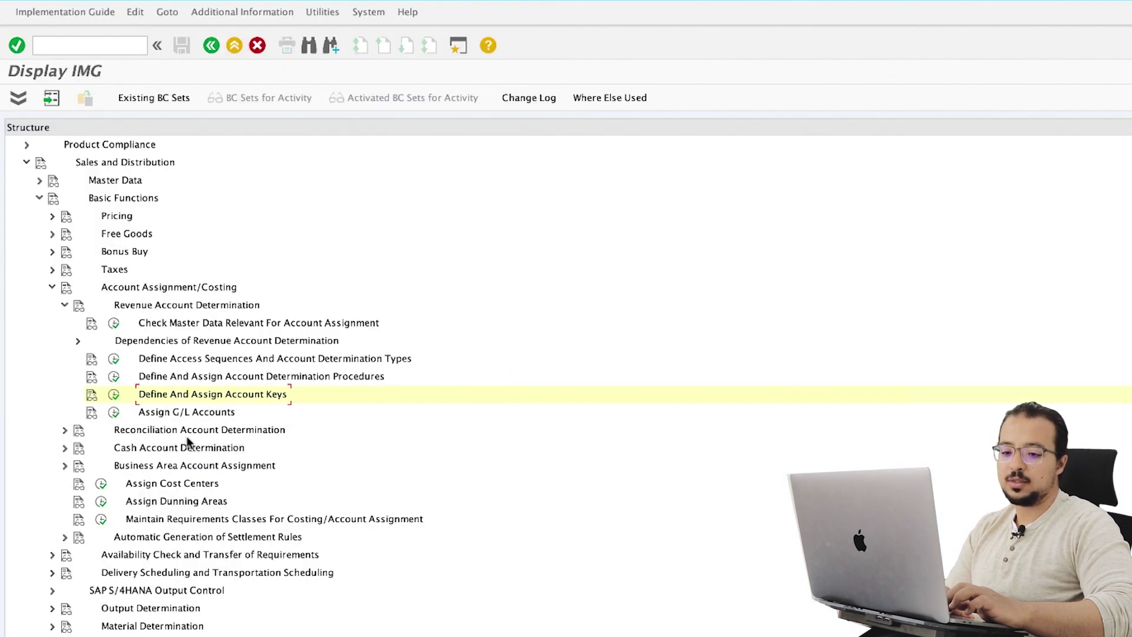
pyautogui.click(114, 414)
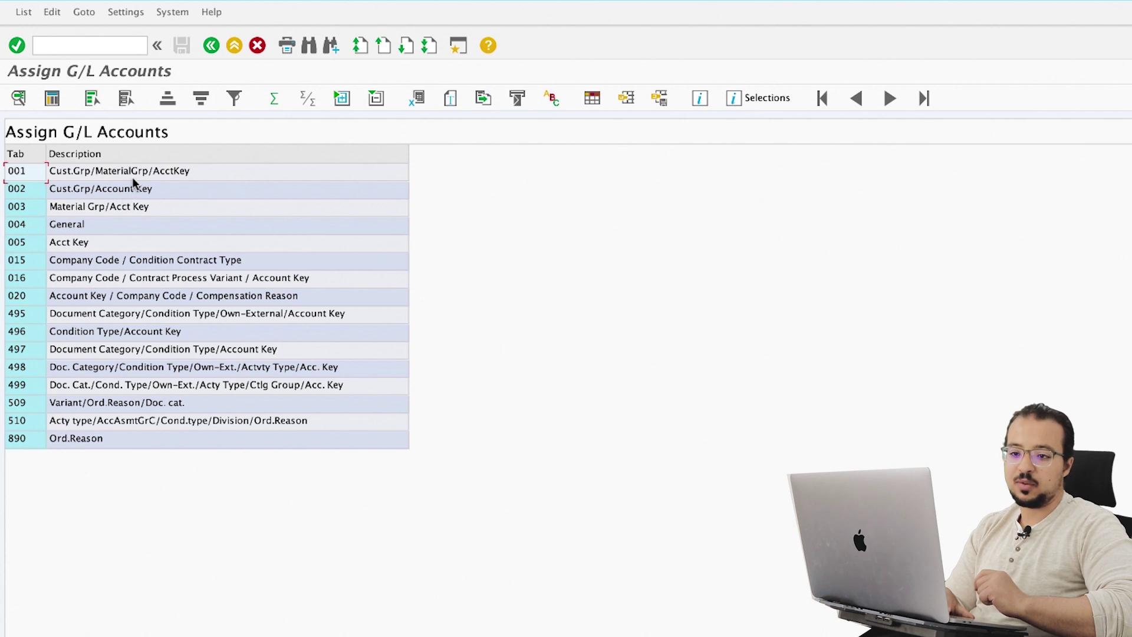
# - Open table 002 Cust.Grp/Account Key positioned at application V, KOFI, chart INT, sales org AG00
pyautogui.doubleClick(150, 190)
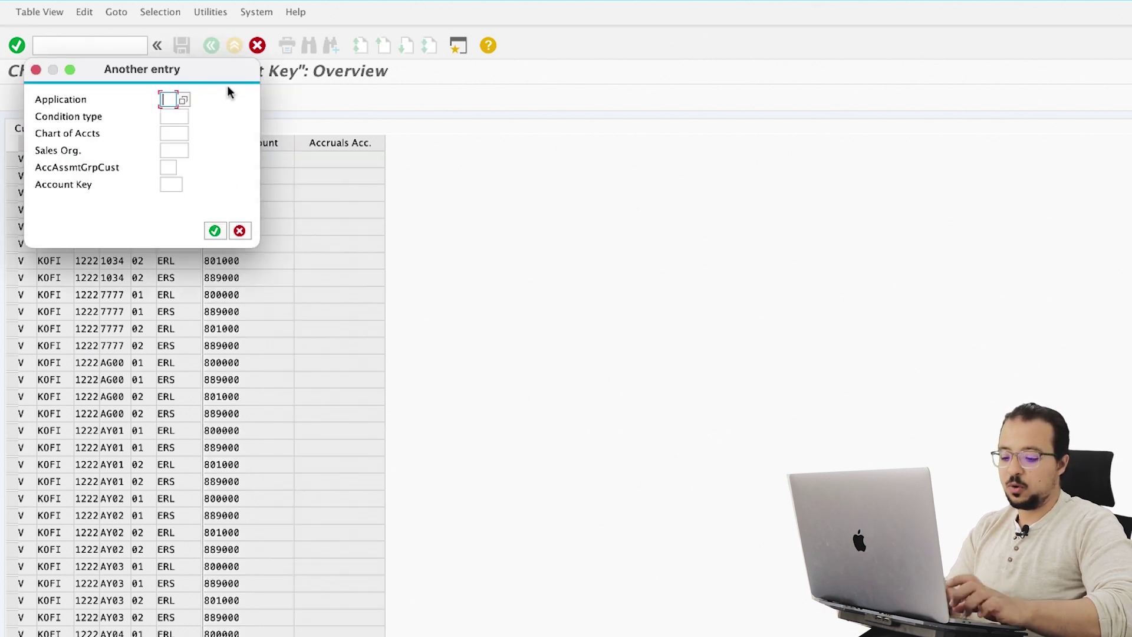
pyautogui.write('V')
pyautogui.press('Tab')
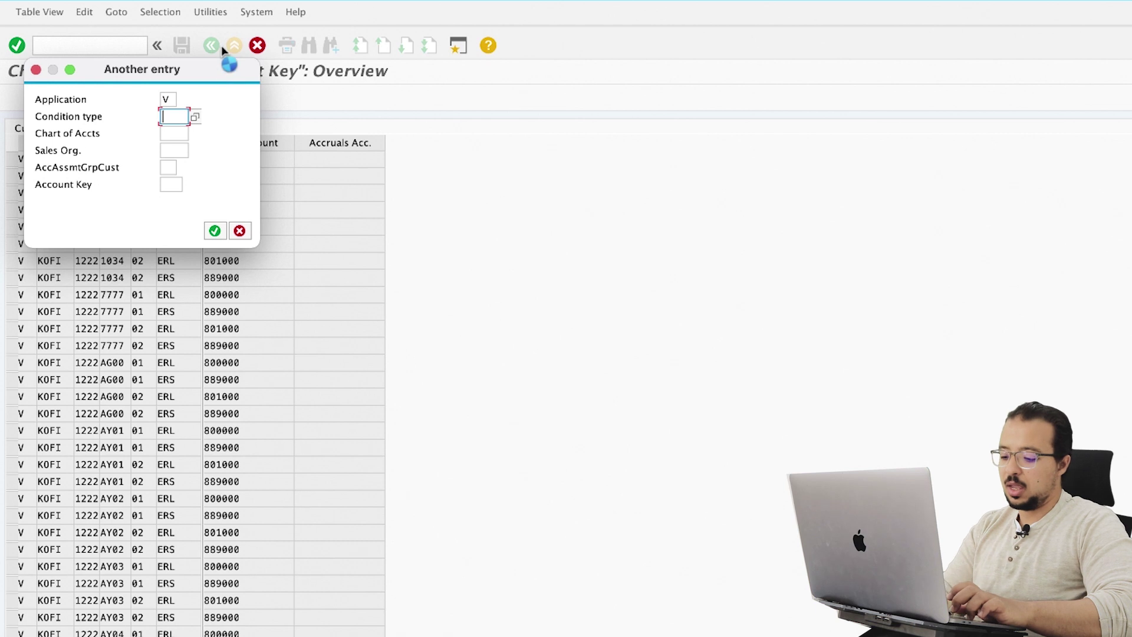
pyautogui.write('KOFI')
pyautogui.press('Tab')
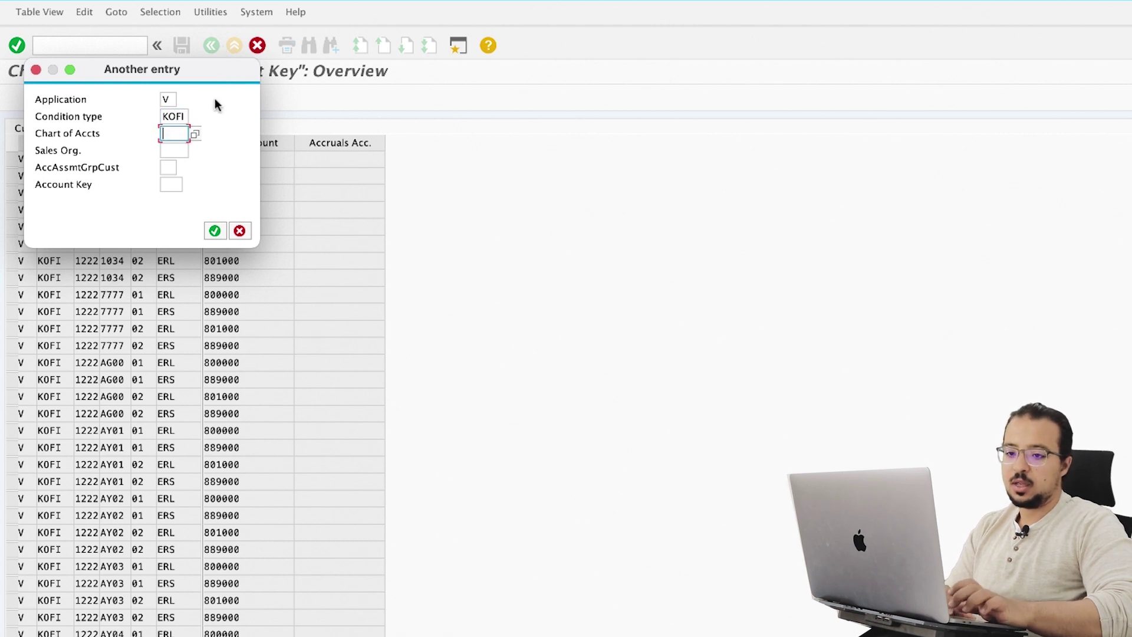
pyautogui.write('INT')
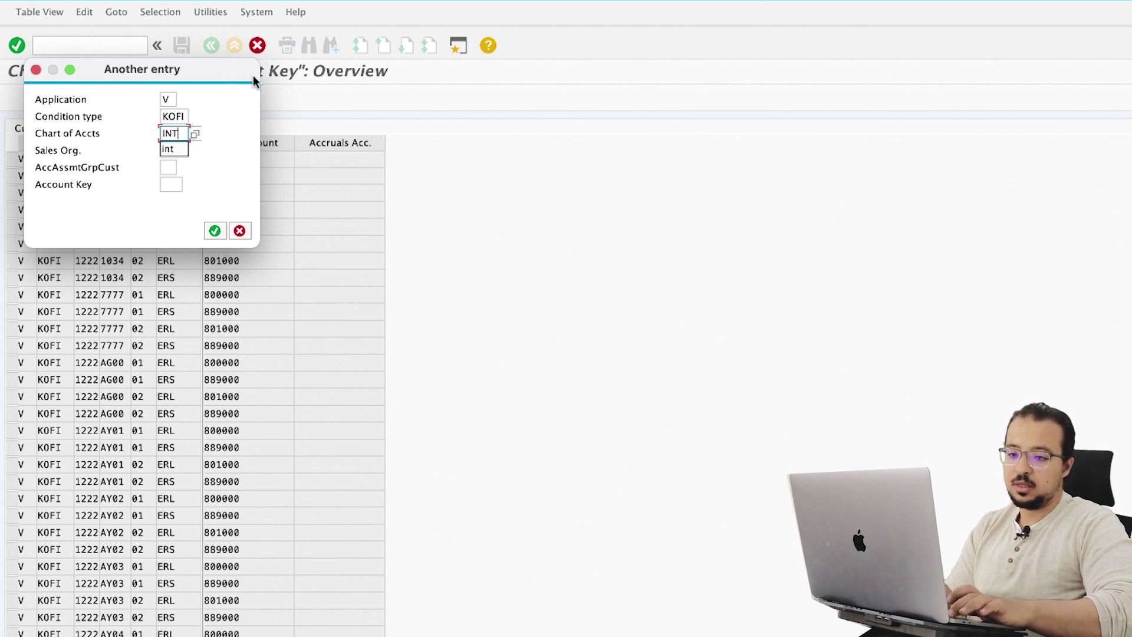
pyautogui.press('Tab')
pyautogui.write('AG))')
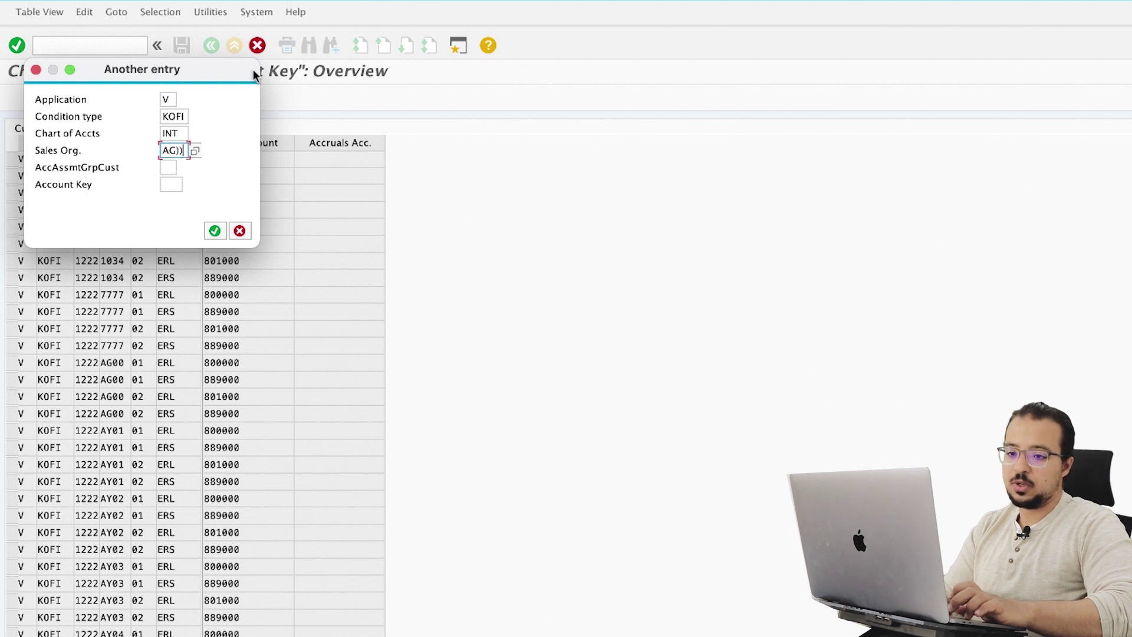
pyautogui.press('BackSpace')
pyautogui.press('BackSpace')
pyautogui.write('00')
pyautogui.press('Tab')
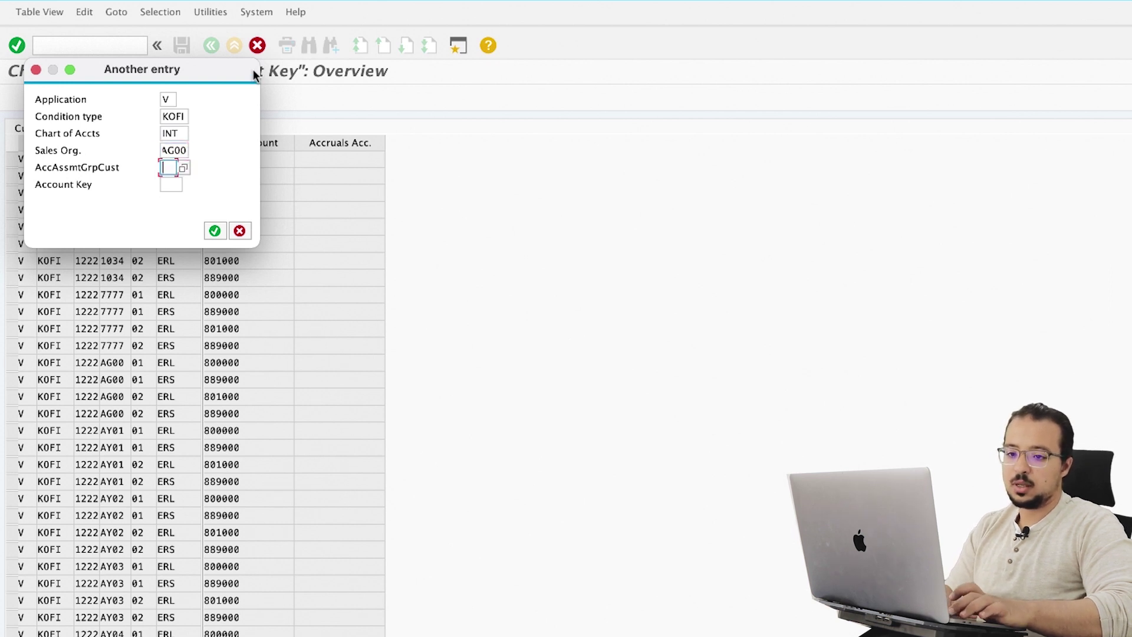
pyautogui.press('Return')
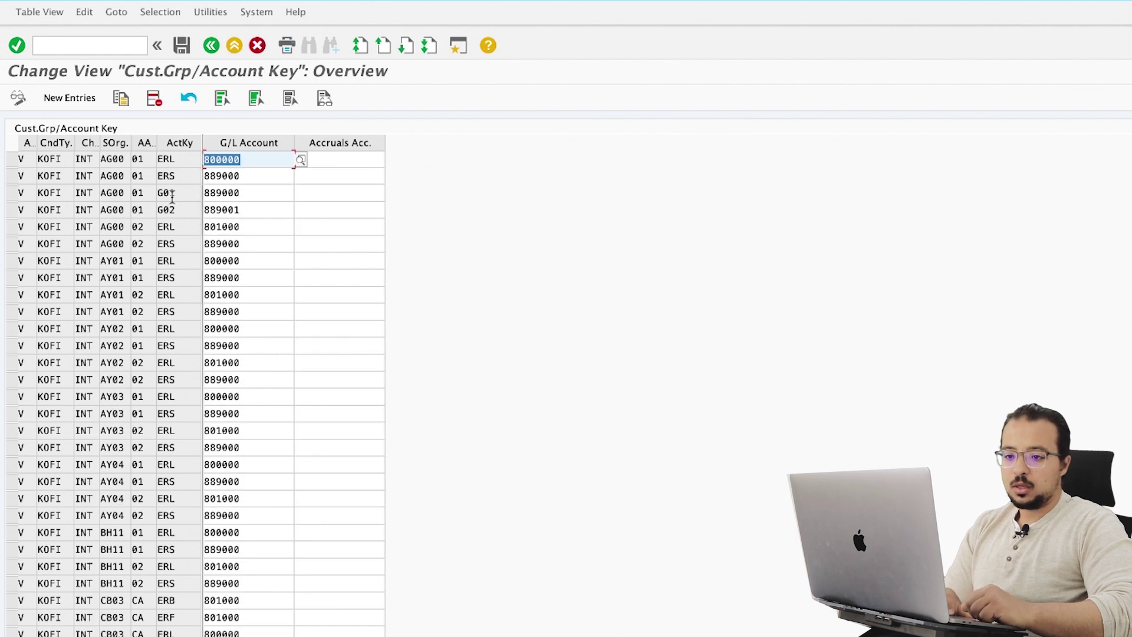
# - Copy the AG00 group 01 ERS row into a new entry with account key ZG3 and G/L 889000
pyautogui.click(11, 176)
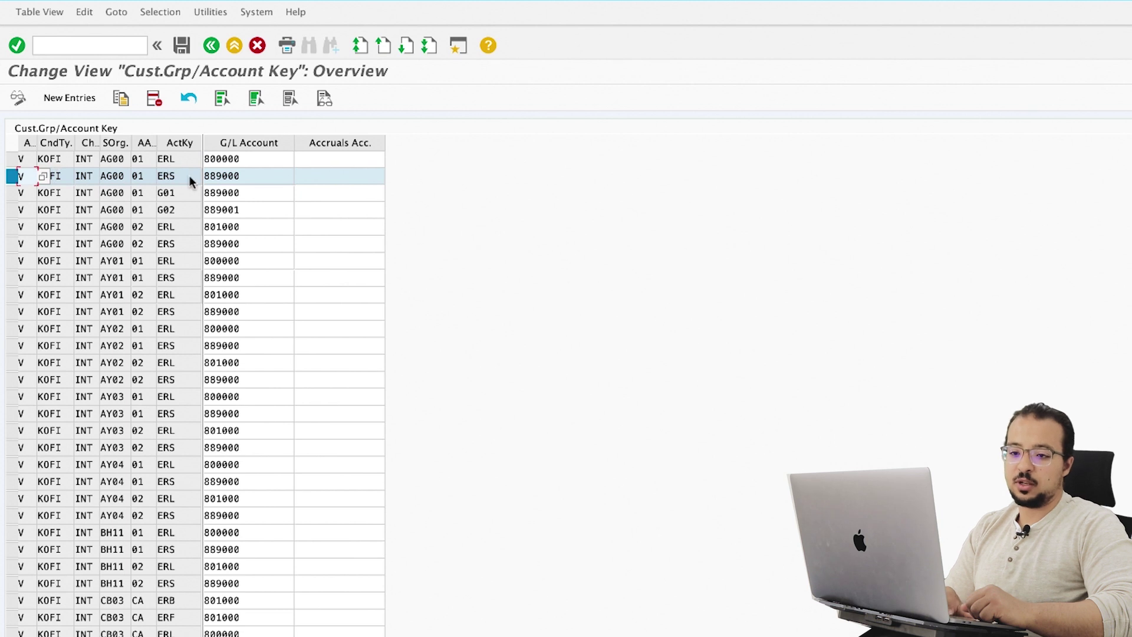
pyautogui.moveTo(188, 176); pyautogui.dragTo(165, 176)
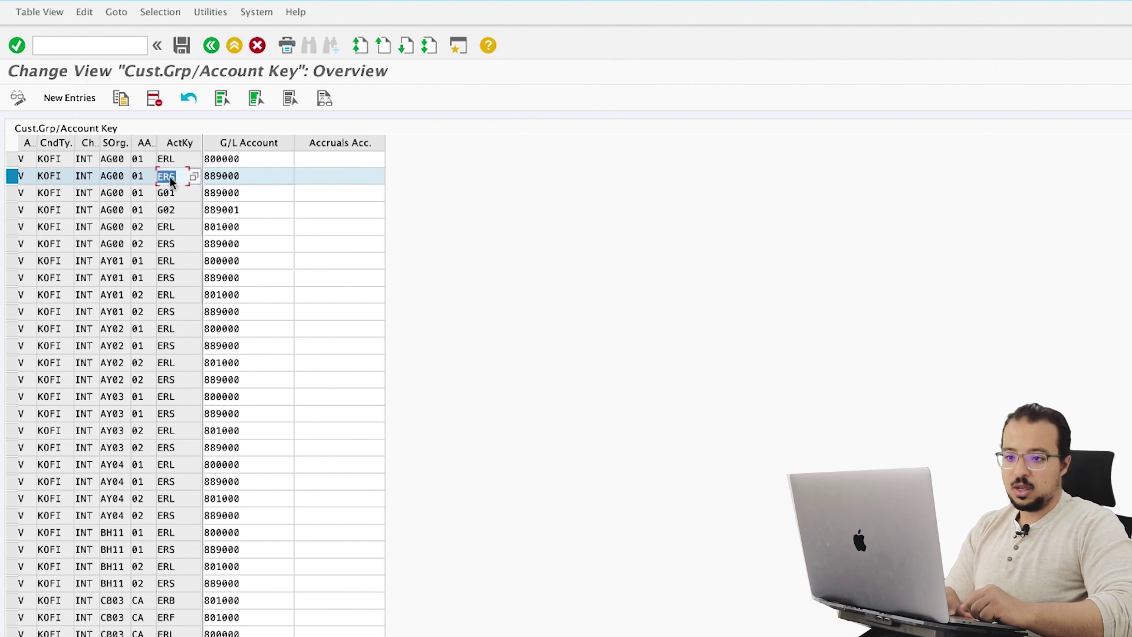
pyautogui.moveTo(298, 177); pyautogui.dragTo(201, 180)
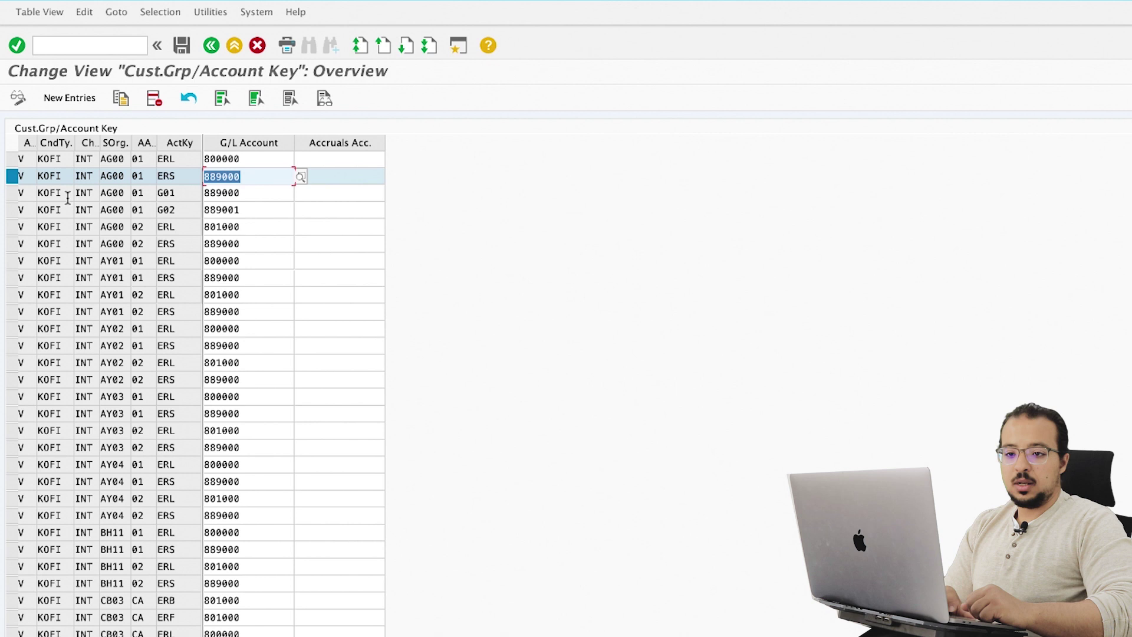
pyautogui.click(123, 97)
pyautogui.click(193, 159)
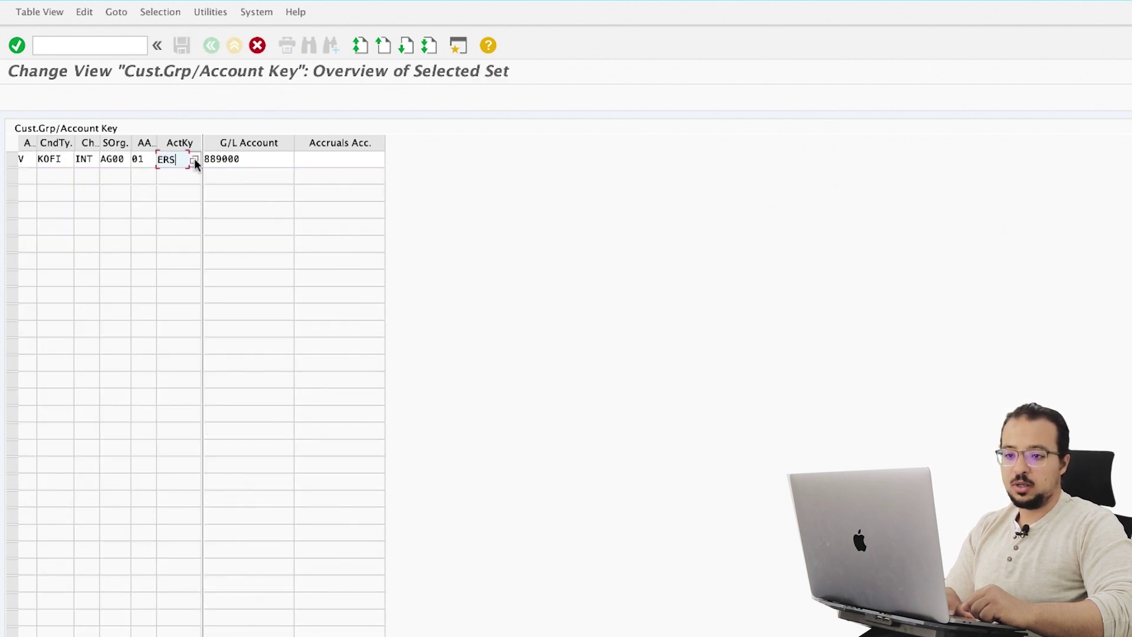
pyautogui.moveTo(193, 159); pyautogui.dragTo(128, 156)
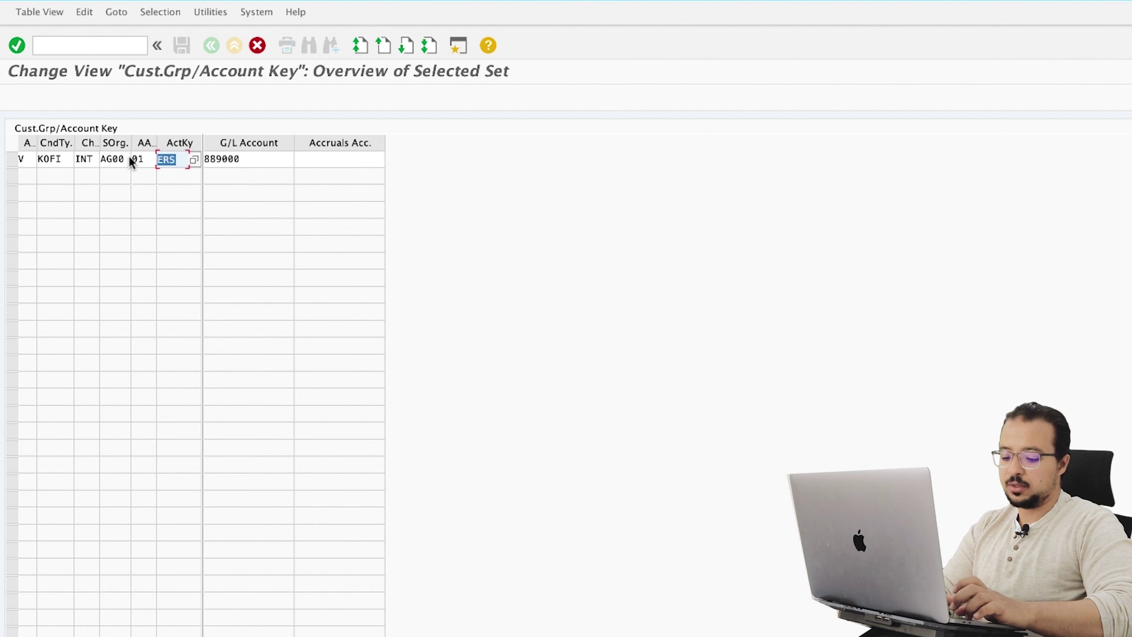
pyautogui.write('ZG')
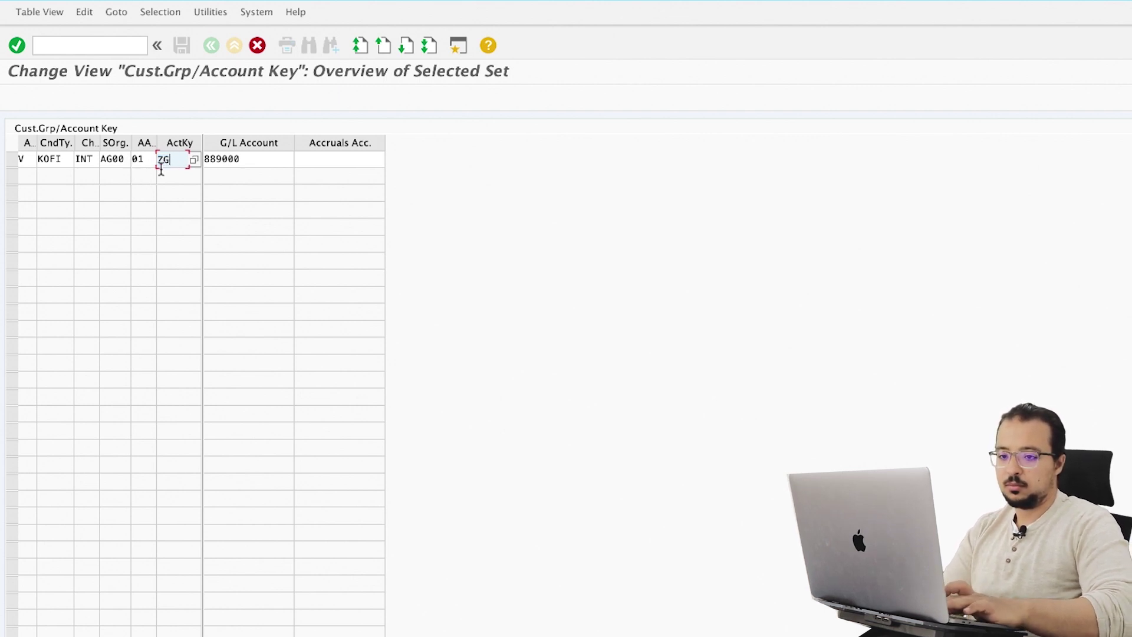
pyautogui.write('03')
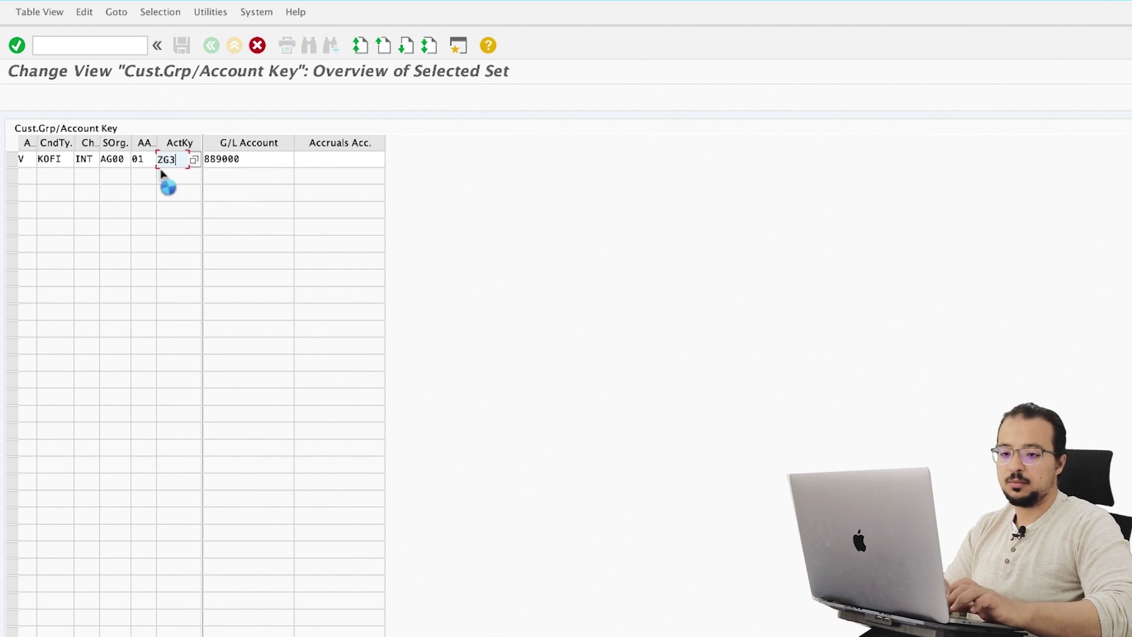
pyautogui.moveTo(270, 160); pyautogui.dragTo(230, 164)
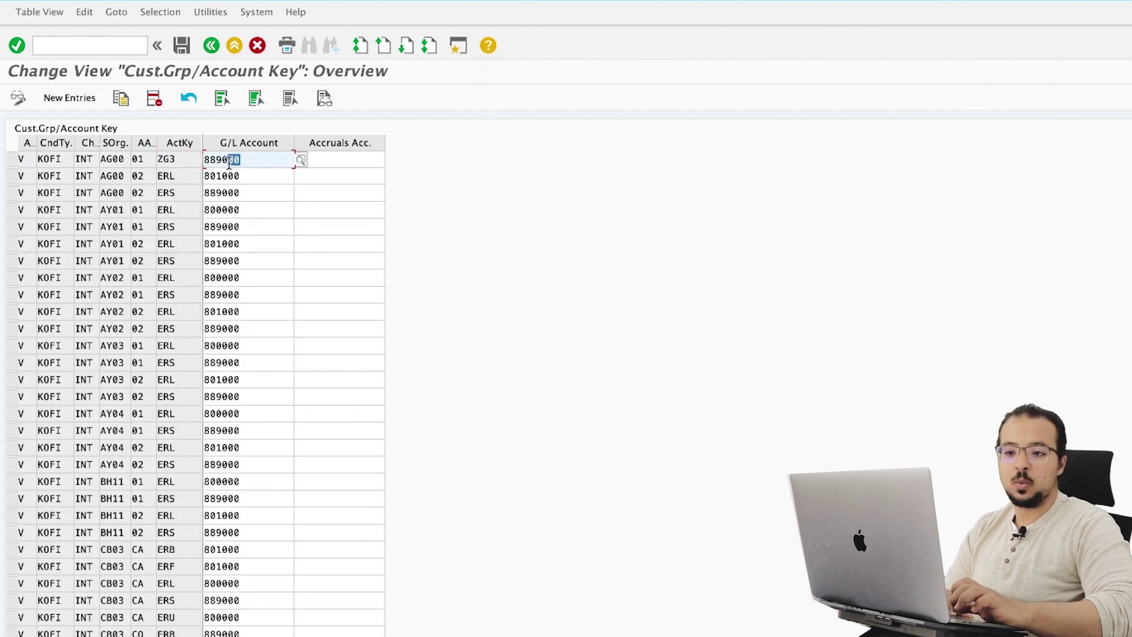
pyautogui.click(260, 162)
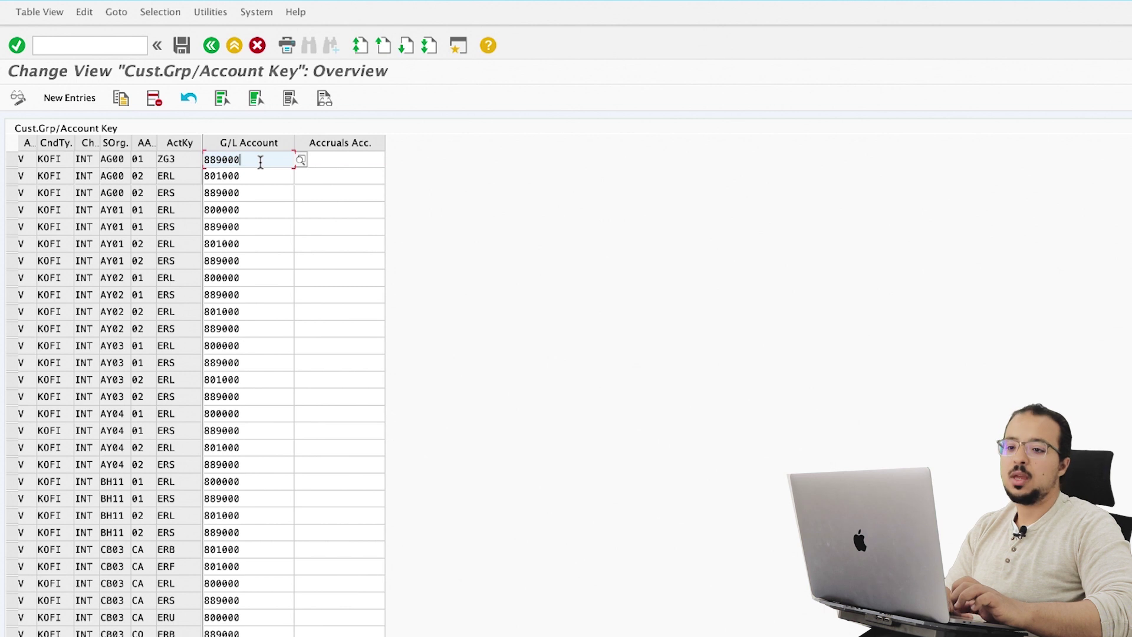
# - Copy the ZG3 row into a ZG4 entry posting to G/L 889001 Sales Discount
pyautogui.click(11, 163)
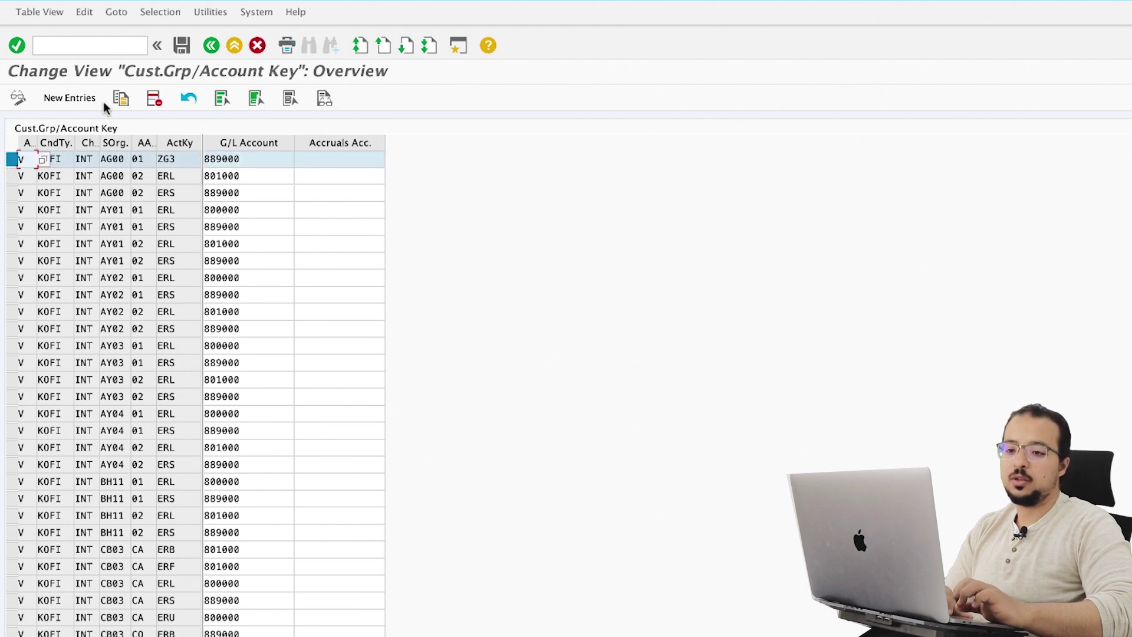
pyautogui.click(121, 98)
pyautogui.click(188, 159)
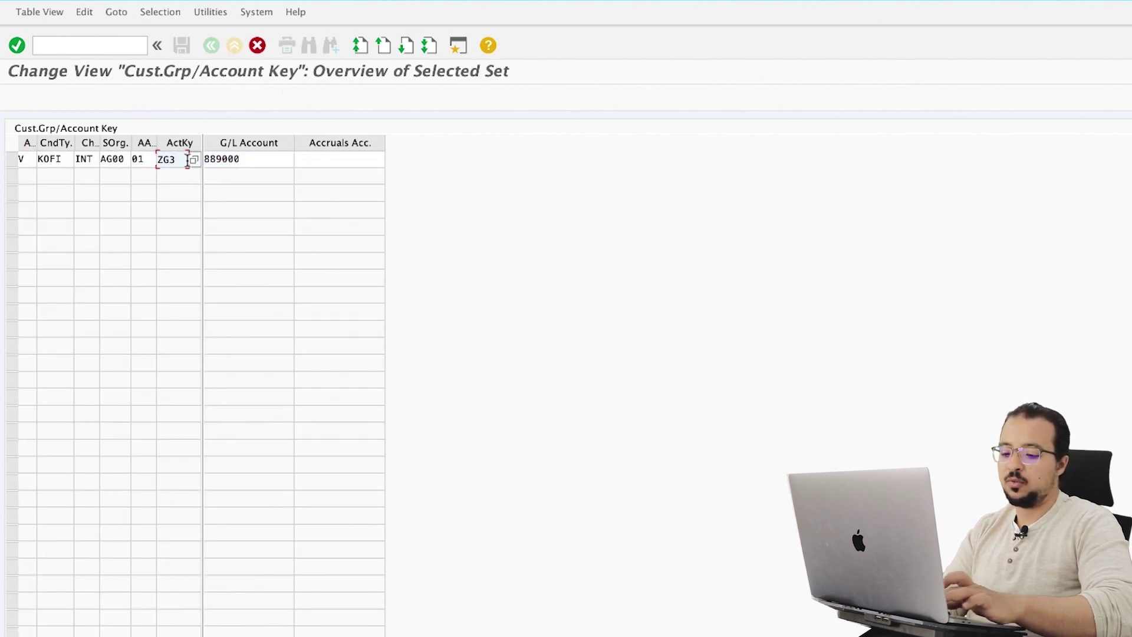
pyautogui.press('BackSpace')
pyautogui.write('4')
pyautogui.click(255, 160)
pyautogui.press('BackSpace')
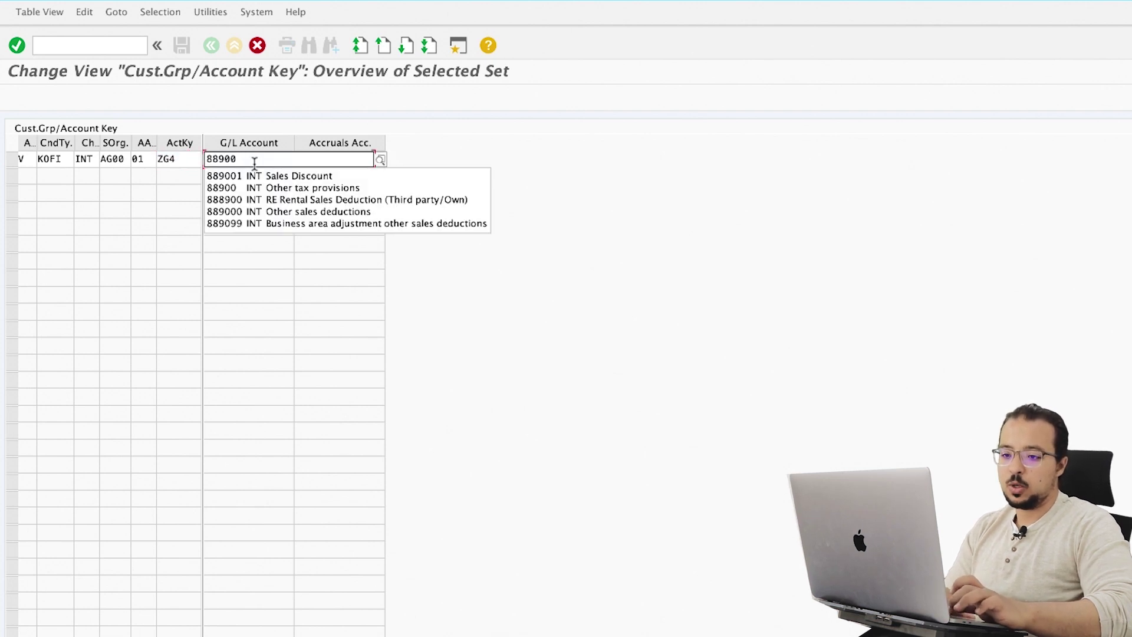
pyautogui.click(226, 179)
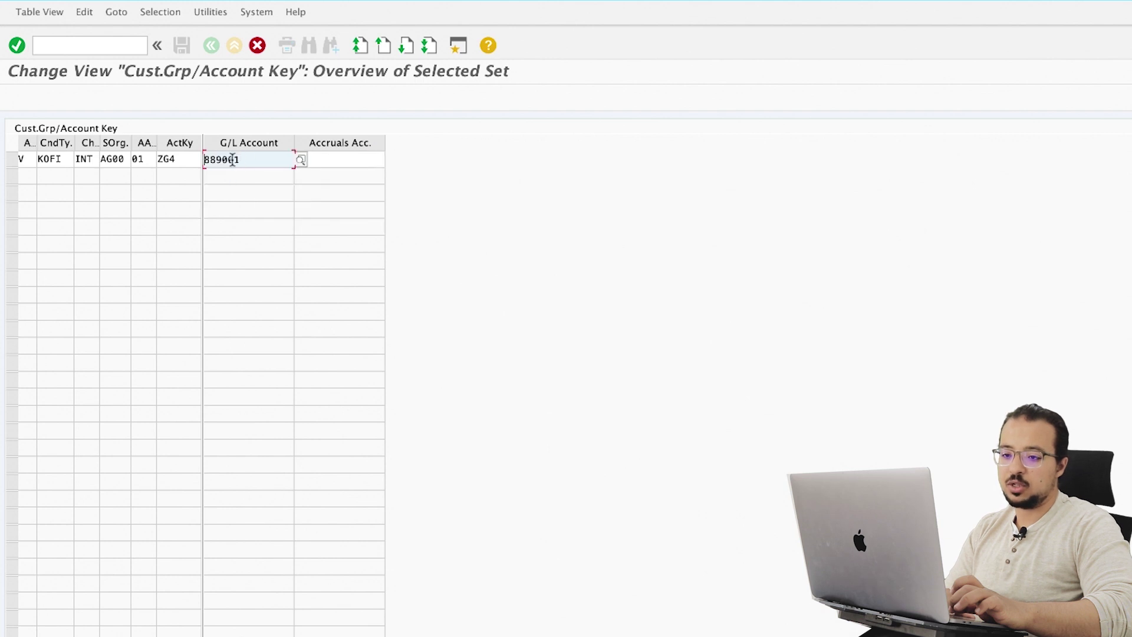
pyautogui.press('Return')
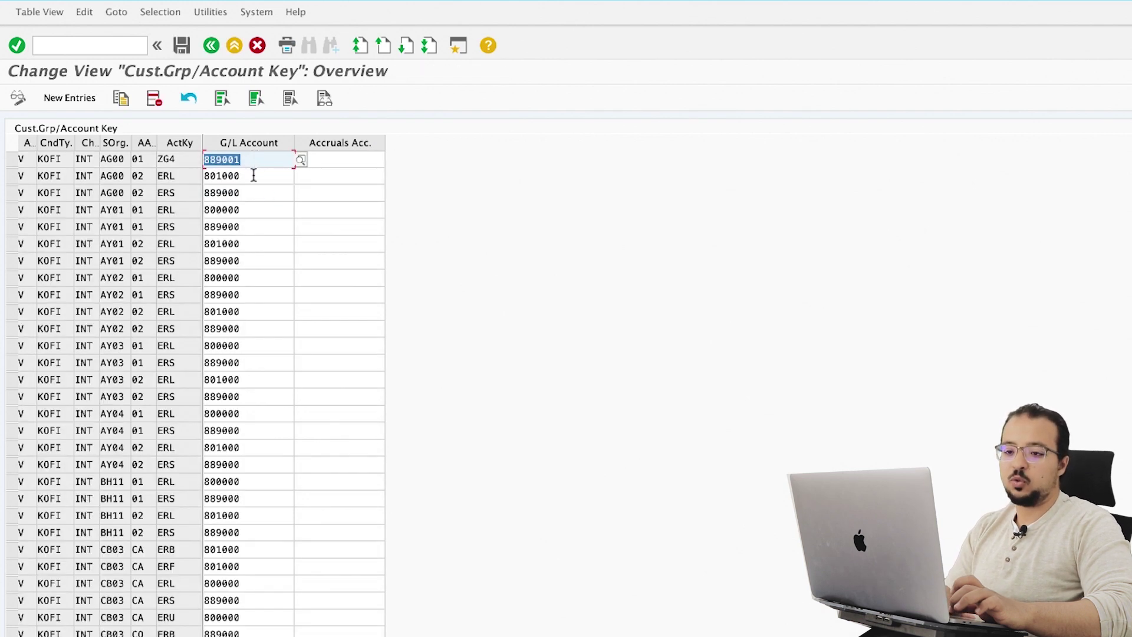
# - Compare the ZG3 row (889000) and the ZG4 row (889001)
pyautogui.scroll(1, 276, 205)
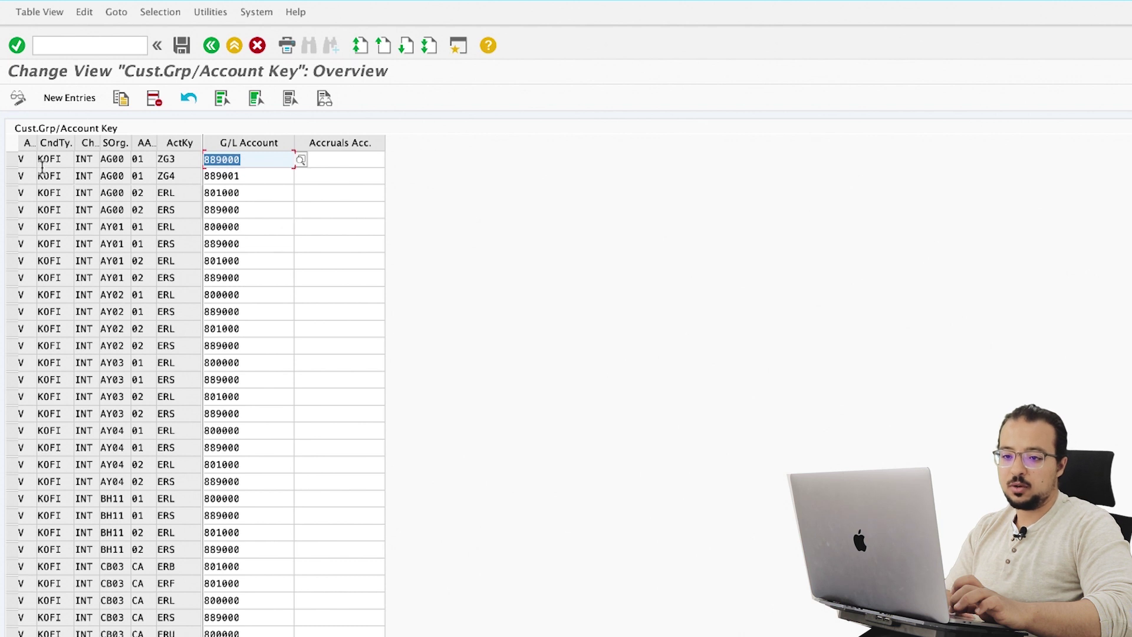
pyautogui.click(12, 159)
pyautogui.click(11, 176)
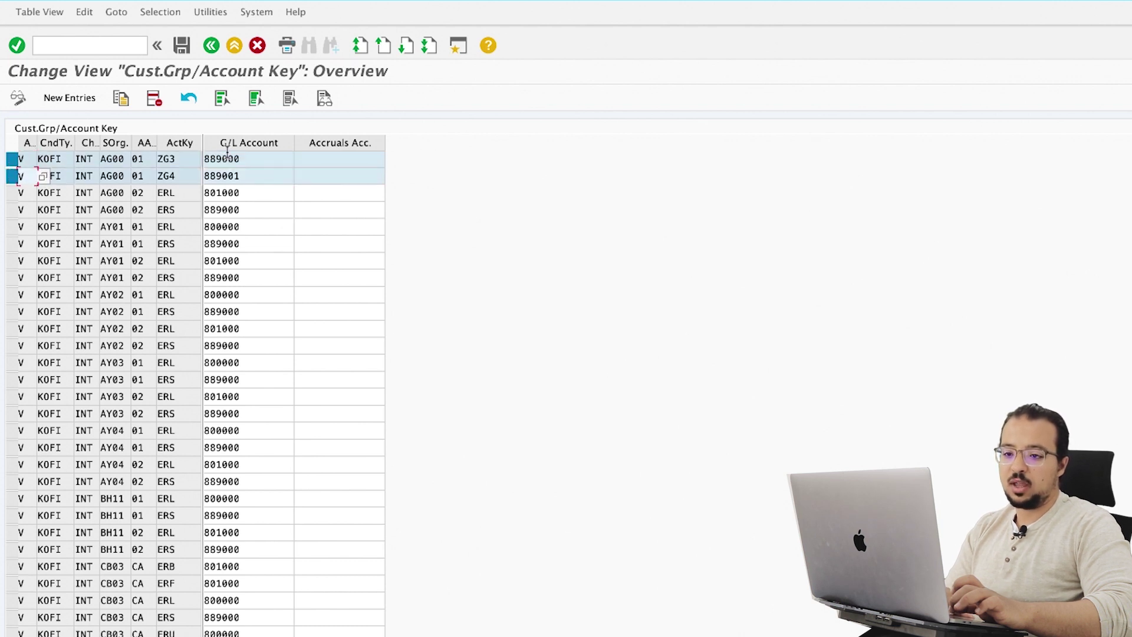
pyautogui.moveTo(247, 158); pyautogui.dragTo(186, 156)
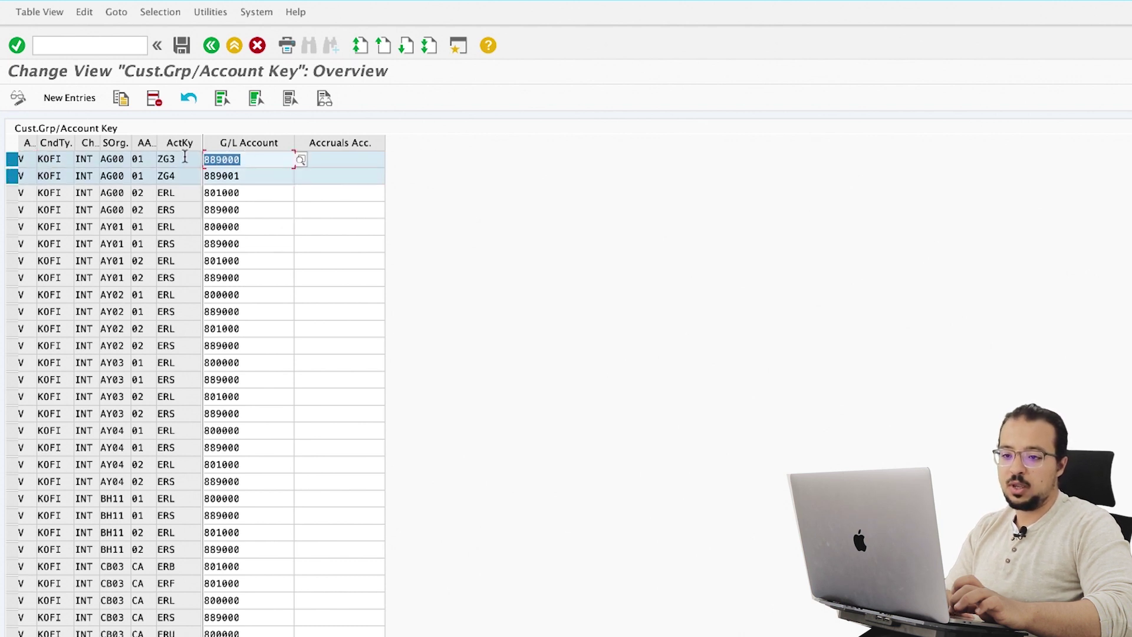
pyautogui.click(250, 177)
pyautogui.moveTo(250, 178); pyautogui.dragTo(218, 177)
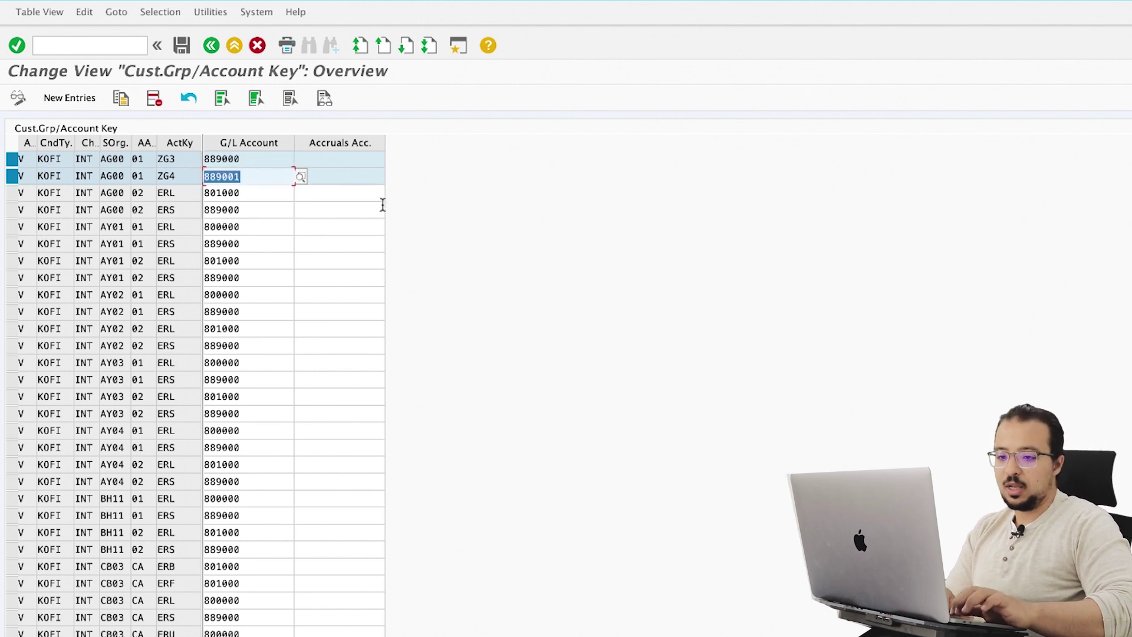
# - Save the ZG3/ZG4 assignments under the customizing request and return to the invoice's item conditions
pyautogui.click(182, 47)
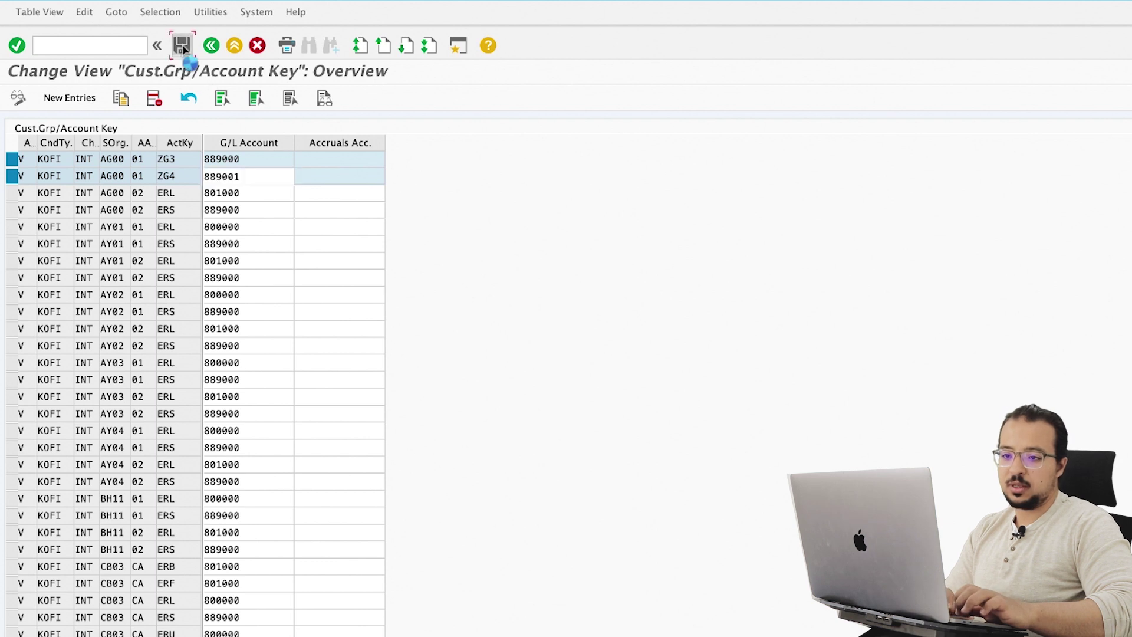
pyautogui.click(239, 144)
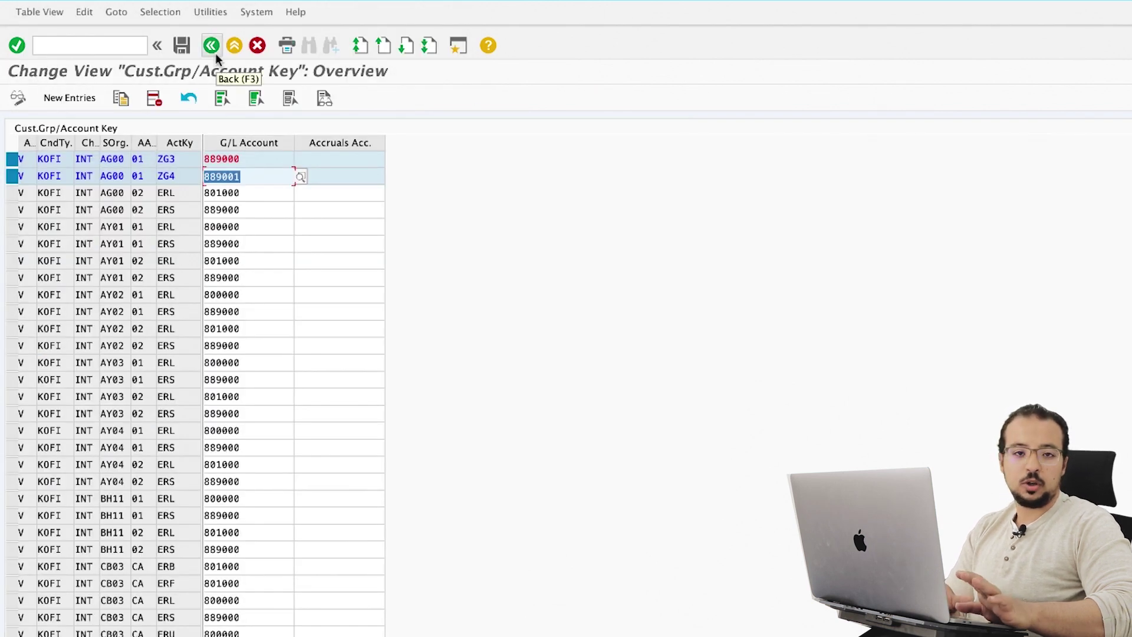
pyautogui.click(215, 53)
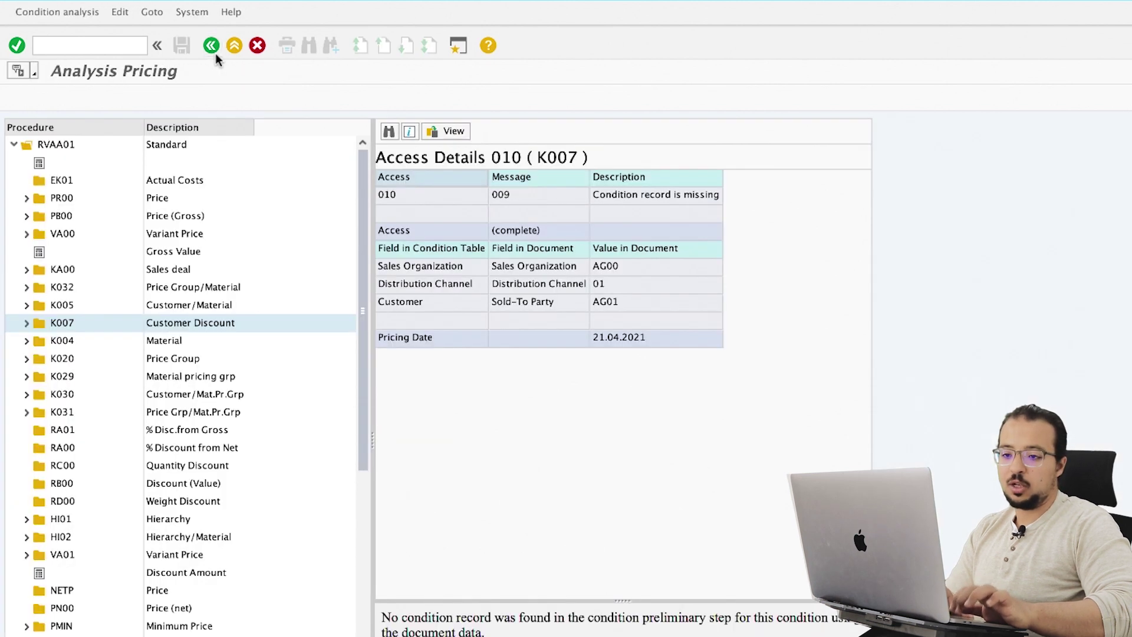
pyautogui.click(211, 46)
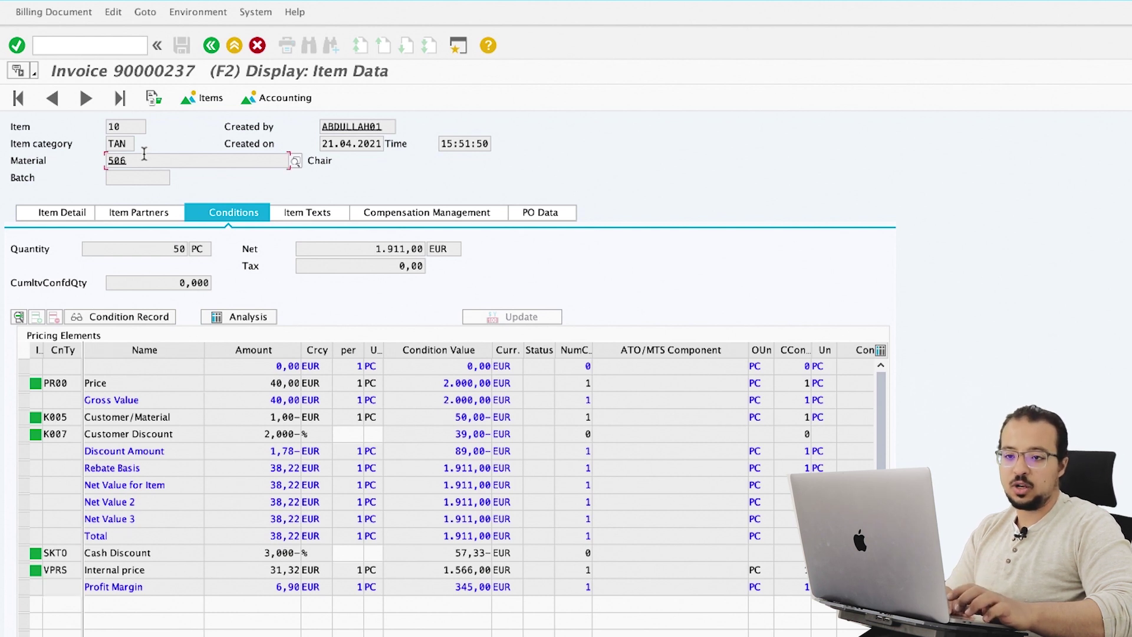
# - Cancel the original invoice through Billing Document > Cancel and save the cancellation
pyautogui.click(62, 13)
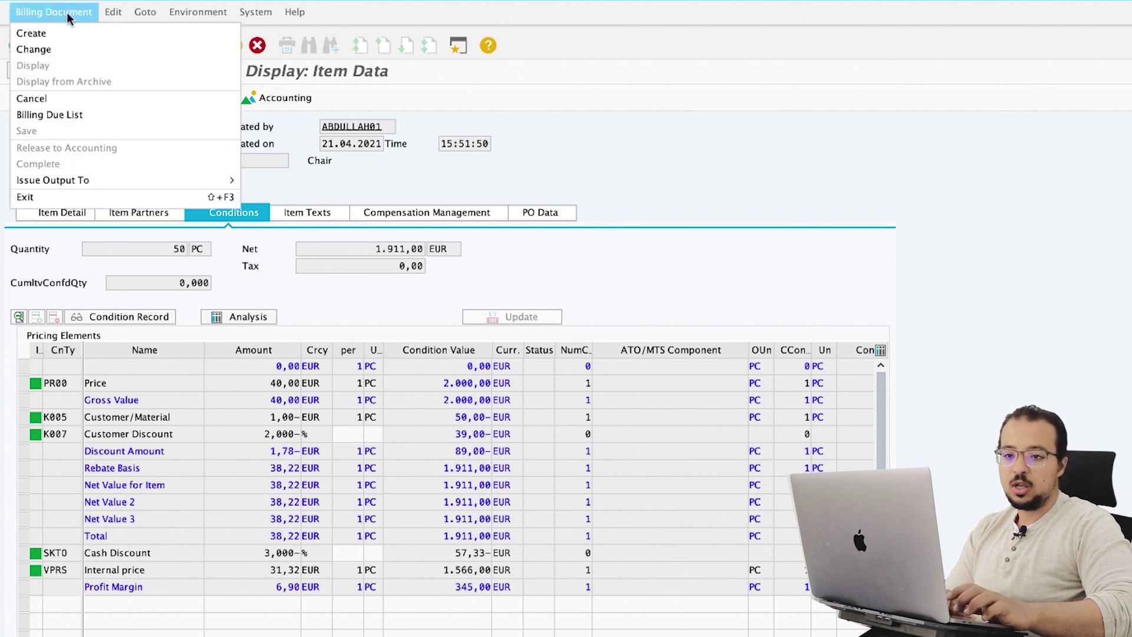
pyautogui.click(63, 99)
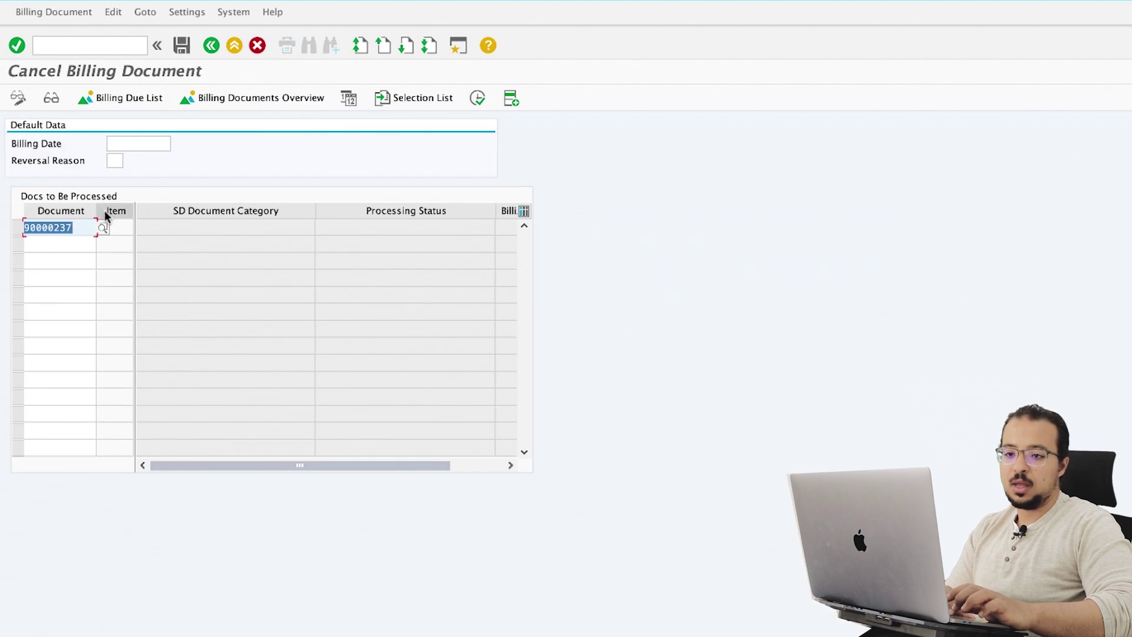
pyautogui.click(181, 44)
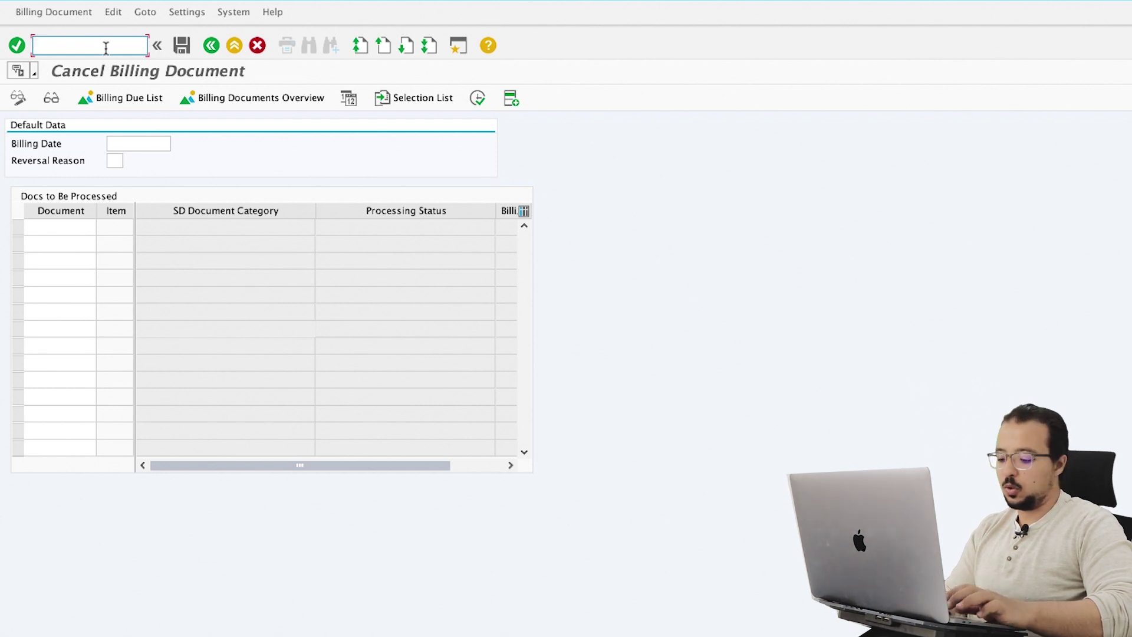
# - Bill delivery 80000431 again with /nvf01 and save the new 1.911,00 EUR invoice
pyautogui.write('/nvf01')
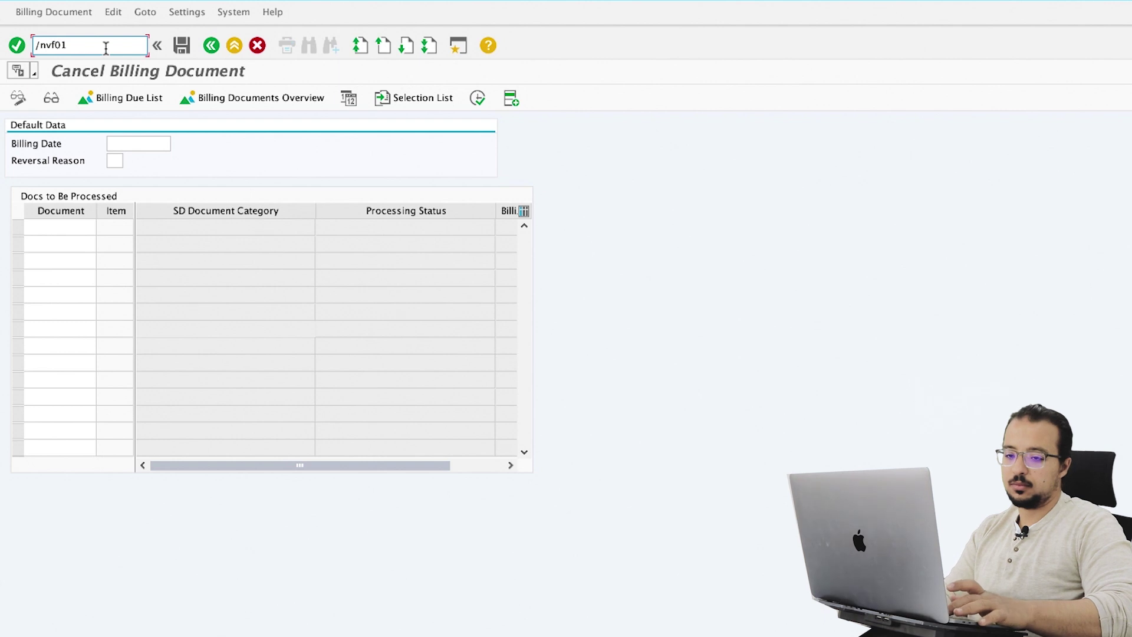
pyautogui.press('Return')
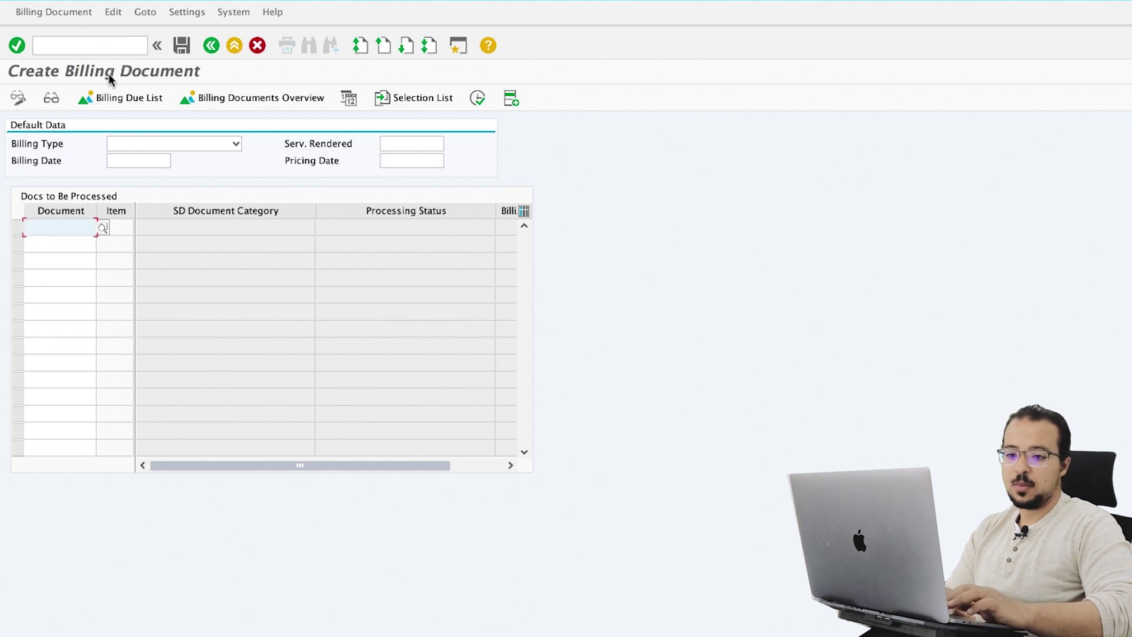
pyautogui.press('BackSpace')
pyautogui.press('Return')
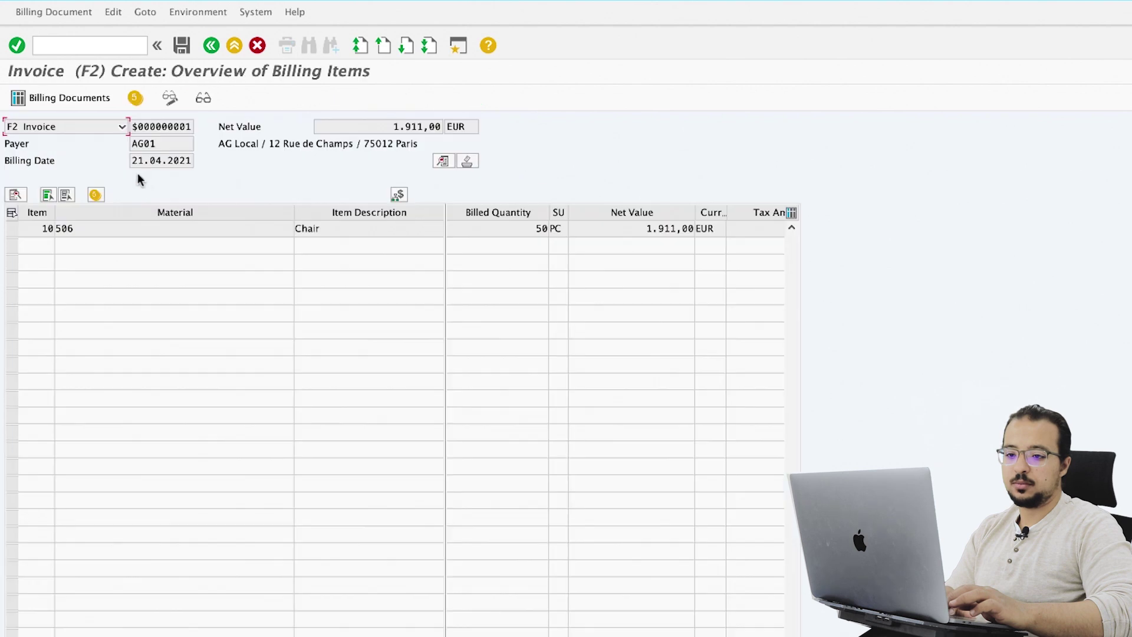
pyautogui.click(181, 45)
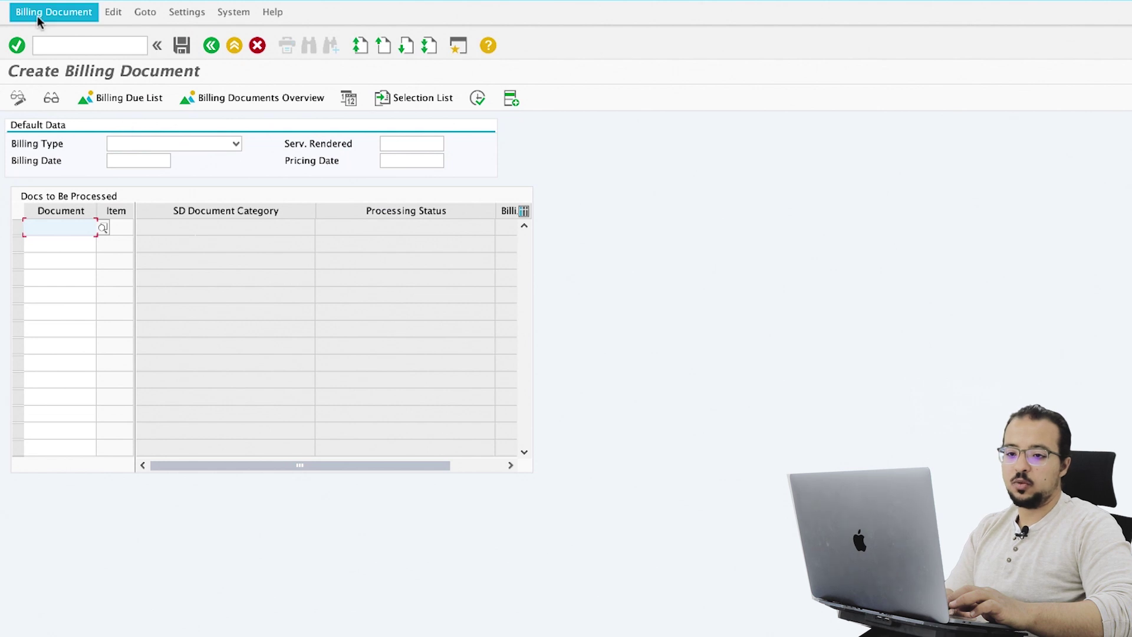
# - Display new invoice 90000239 and list its accounting documents
pyautogui.click(38, 16)
pyautogui.click(50, 63)
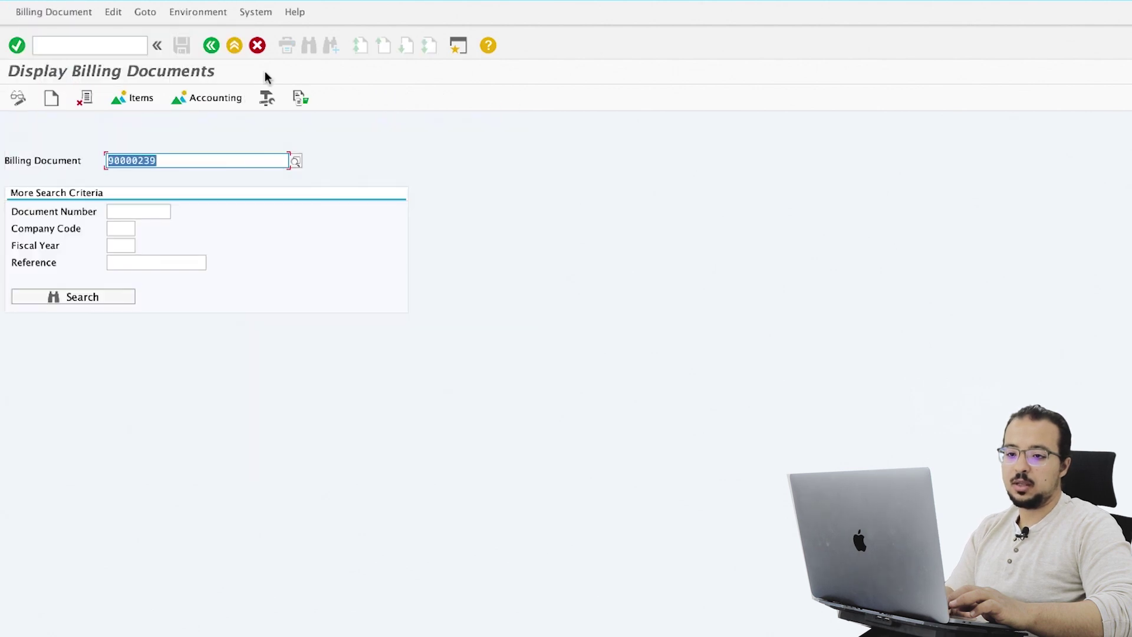
pyautogui.click(190, 102)
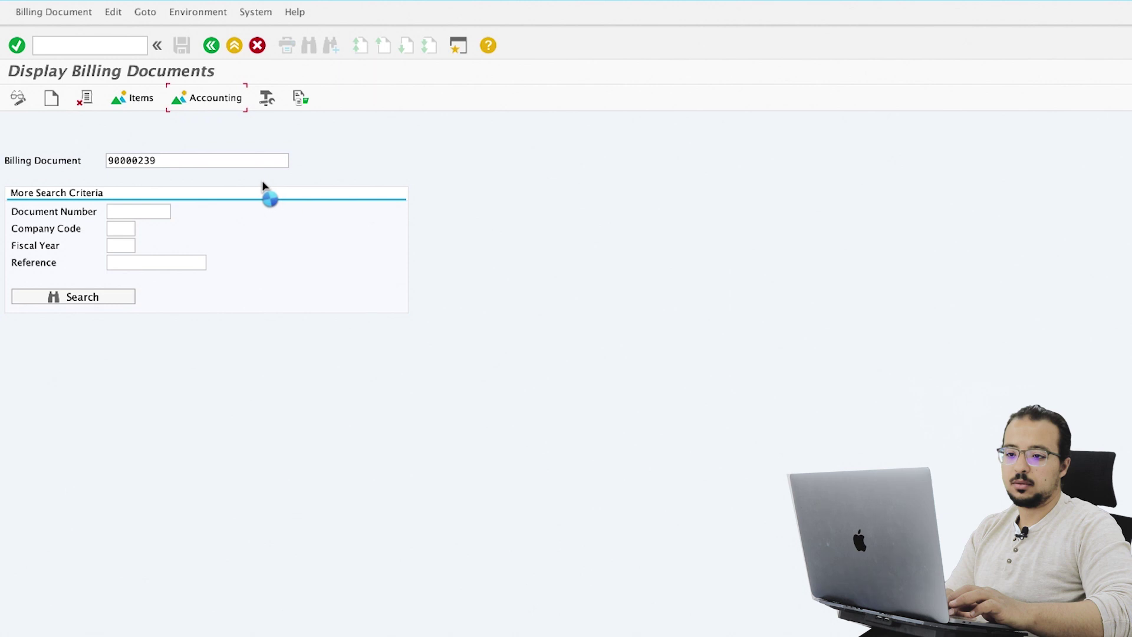
pyautogui.doubleClick(125, 77)
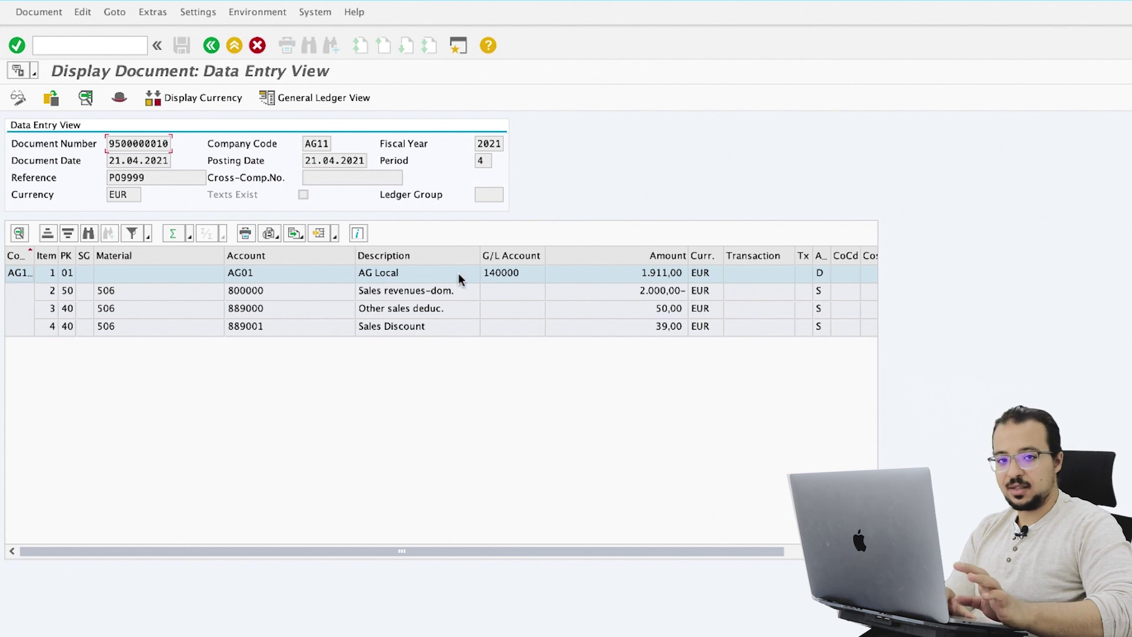
pyautogui.click(291, 309)
pyautogui.click(276, 326)
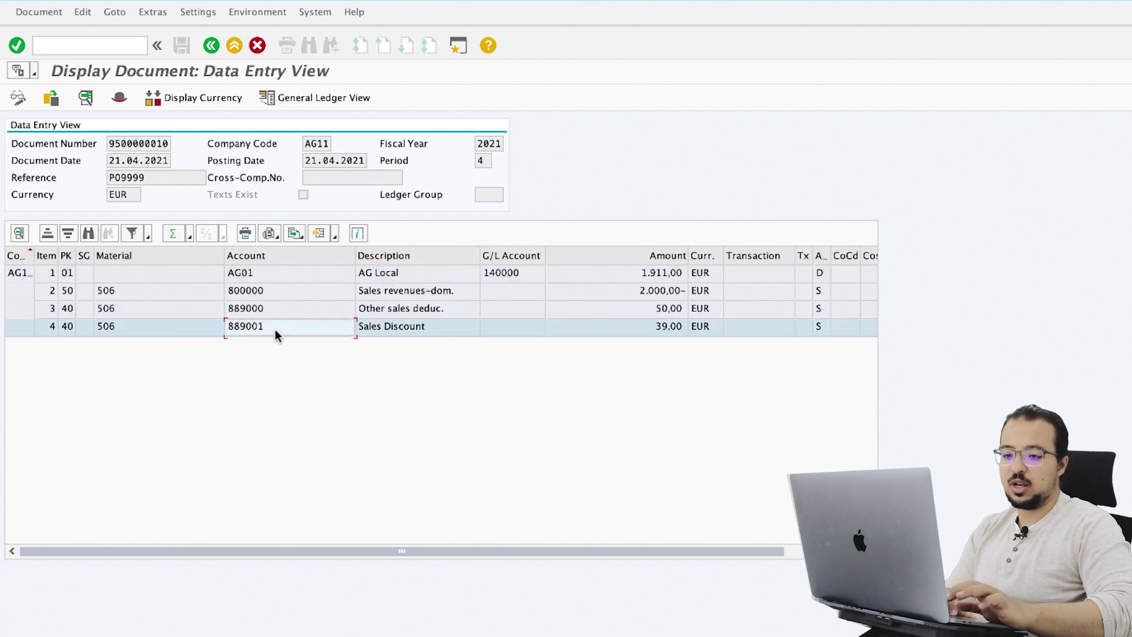
pyautogui.click(275, 309)
pyautogui.click(277, 326)
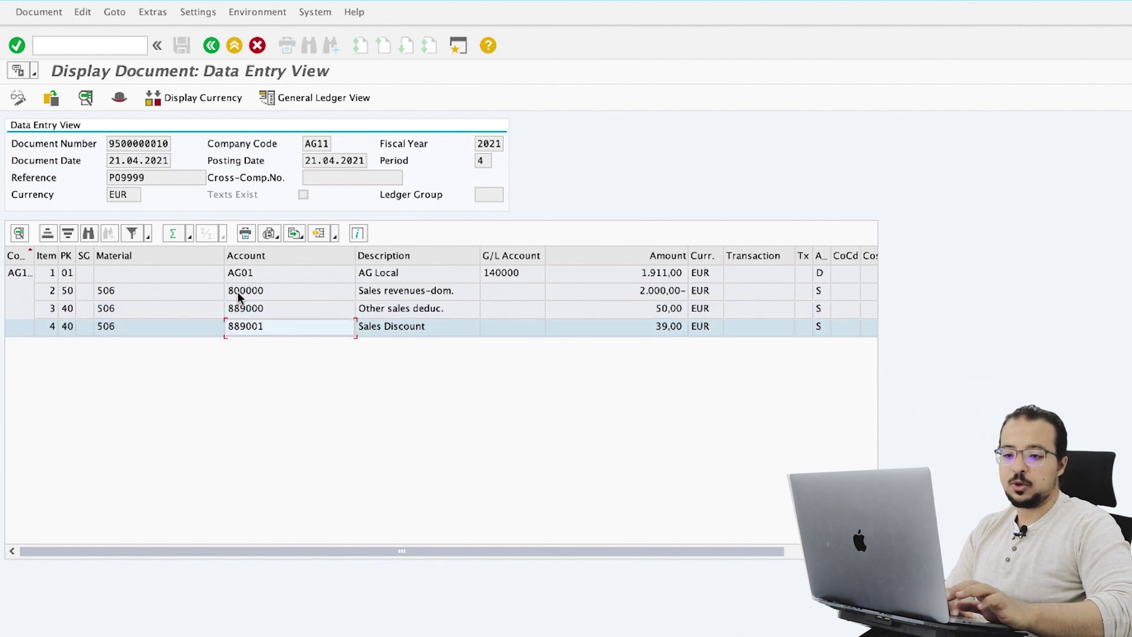
pyautogui.click(289, 292)
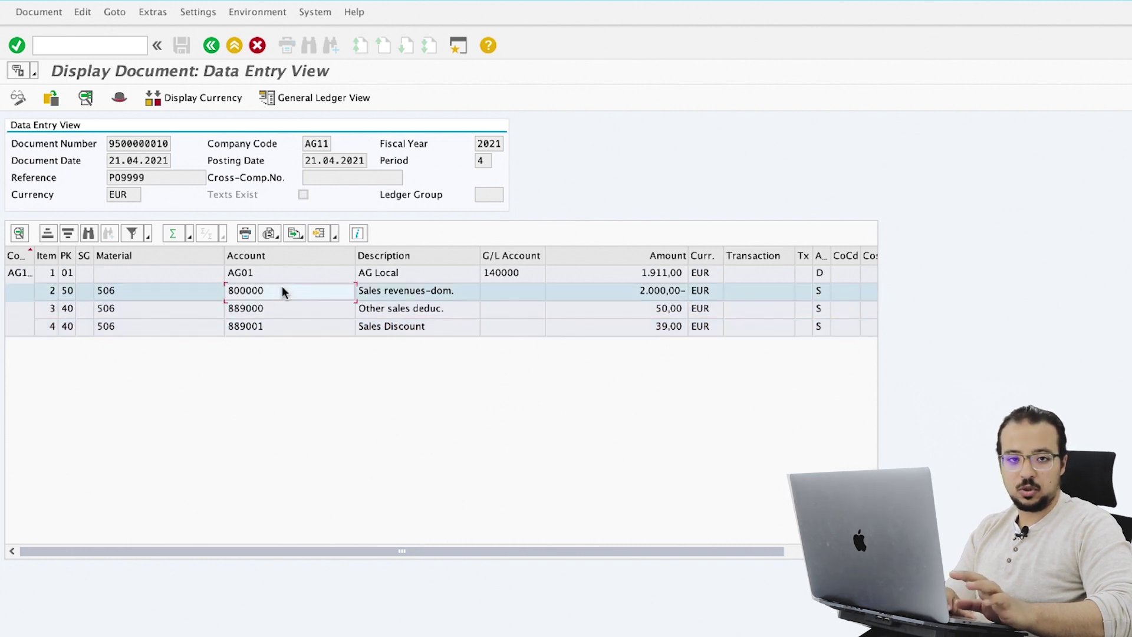
pyautogui.click(324, 311)
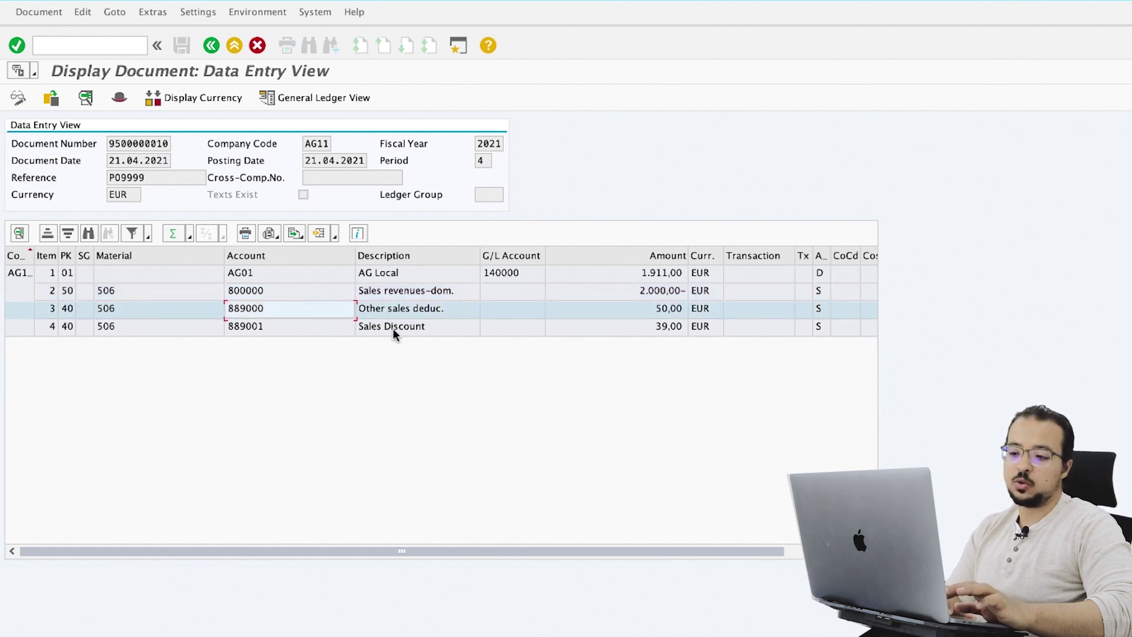
pyautogui.click(269, 324)
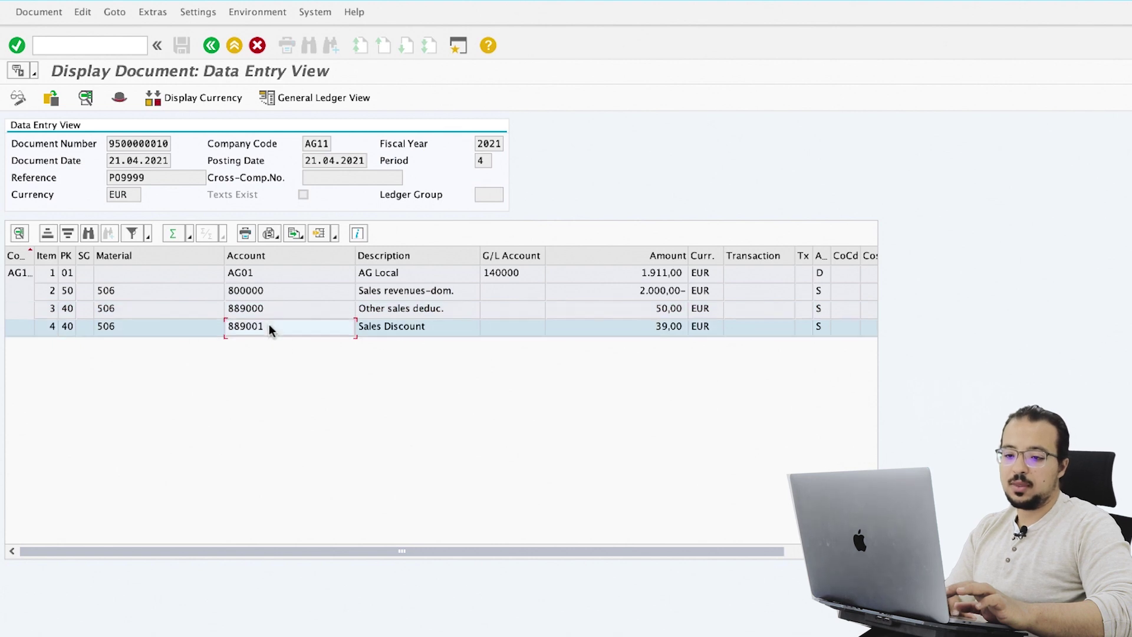
pyautogui.click(269, 310)
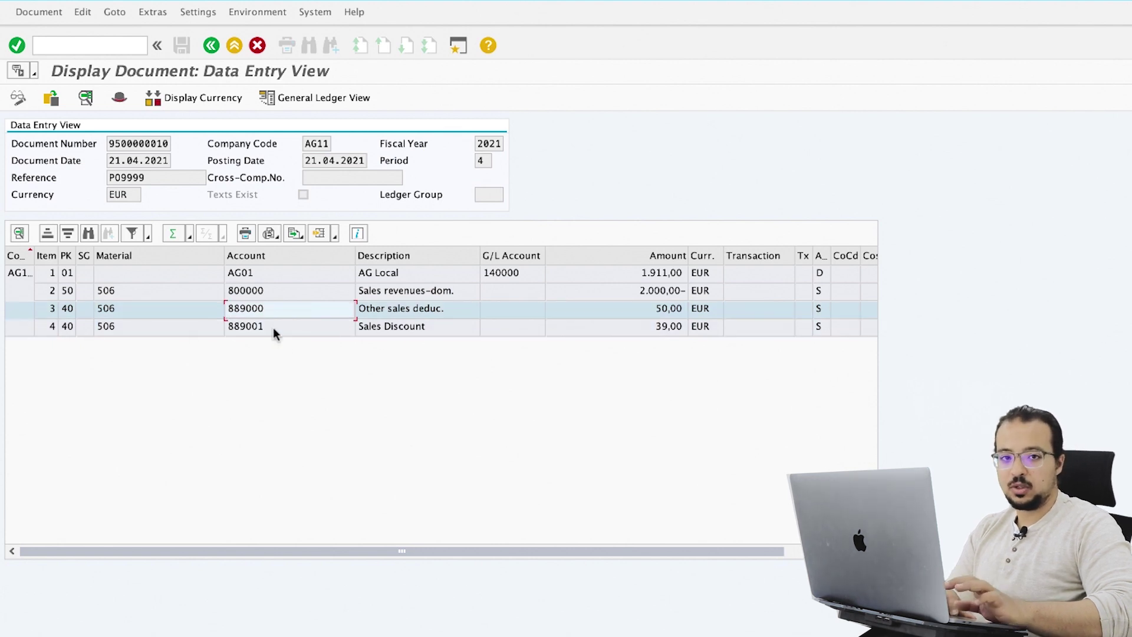